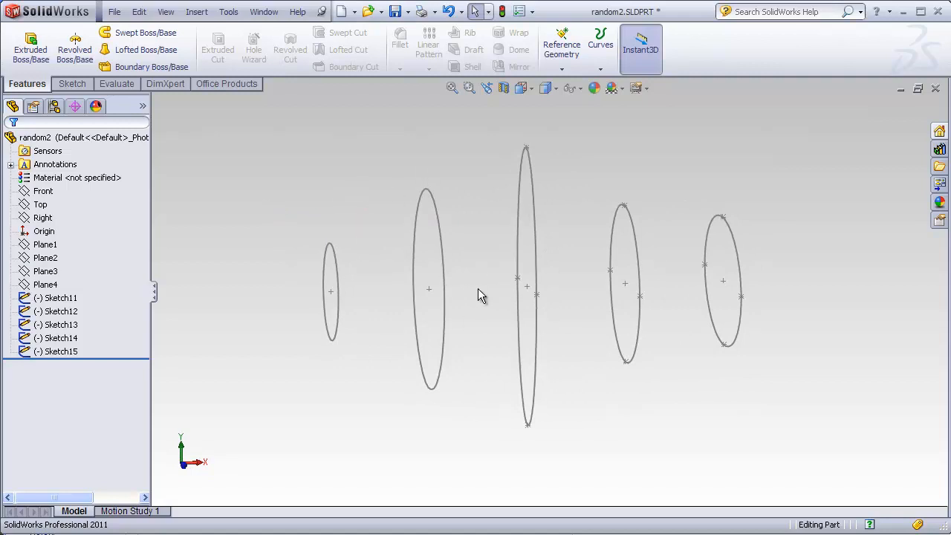
Step: Create a lofted boss through the five closed curve profiles in order, from Sketch11 to Sketch15
mouse_move(377, 295)
middle_down()
mouse_move(418, 293)
mouse_move(423, 322)
mouse_move(398, 338)
middle_up()
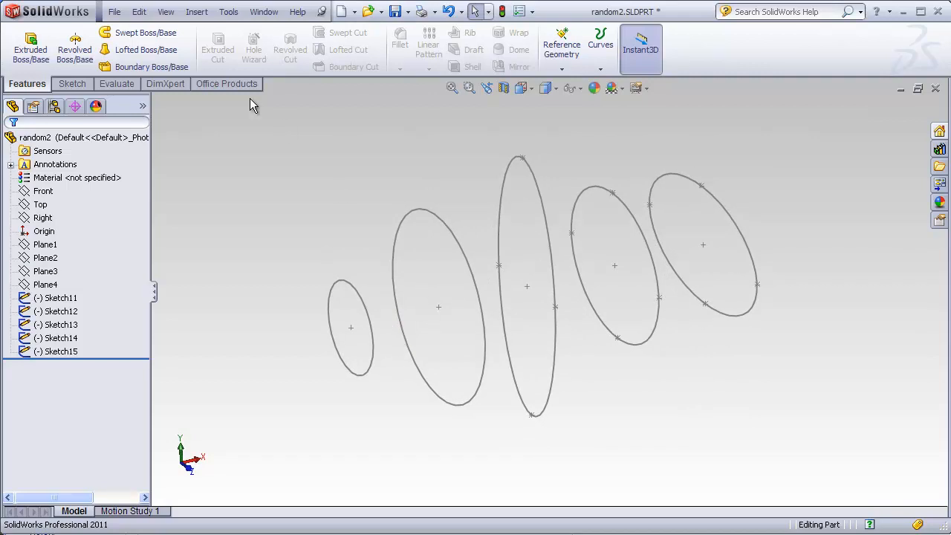
click(136, 52)
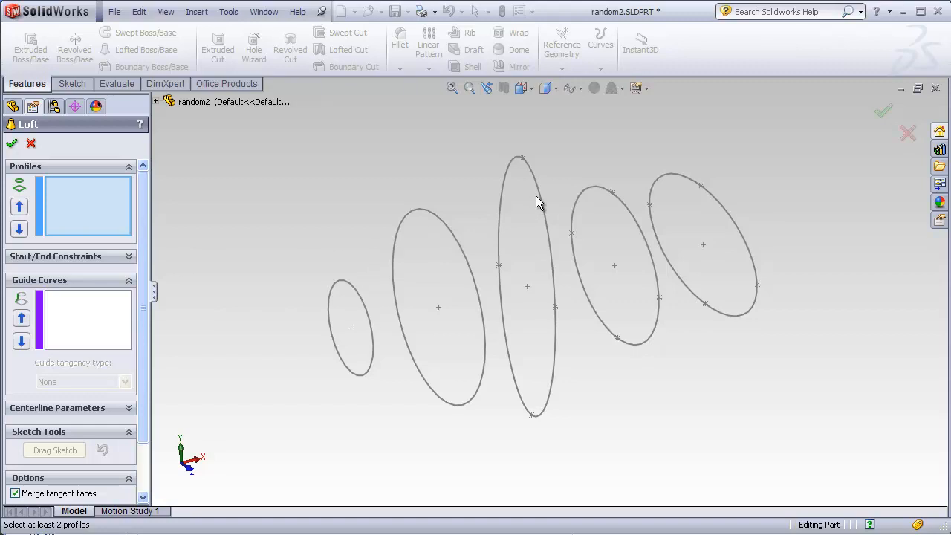
click(358, 292)
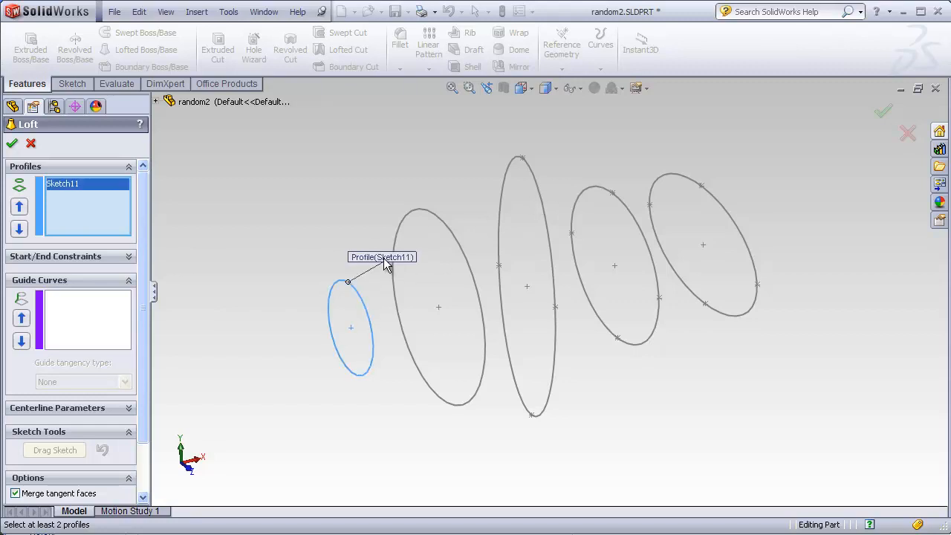
click(441, 216)
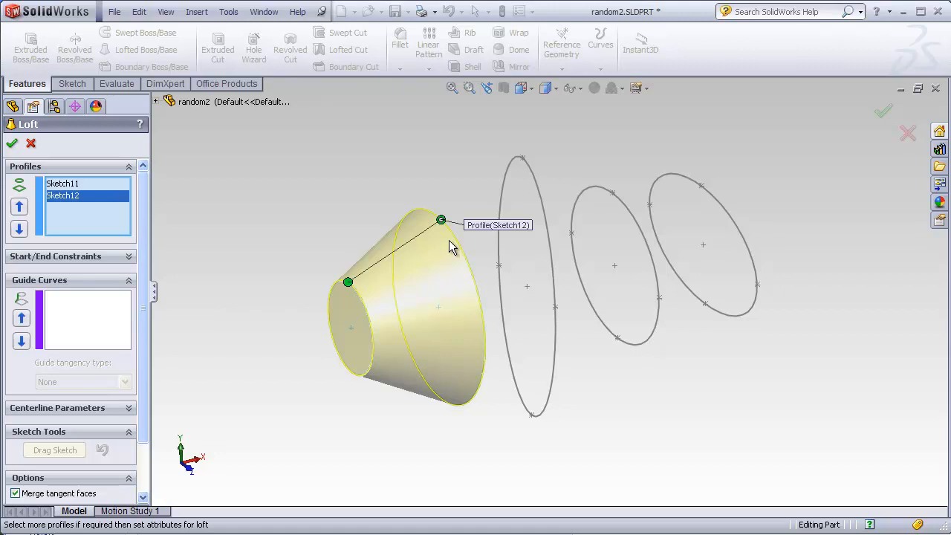
click(534, 180)
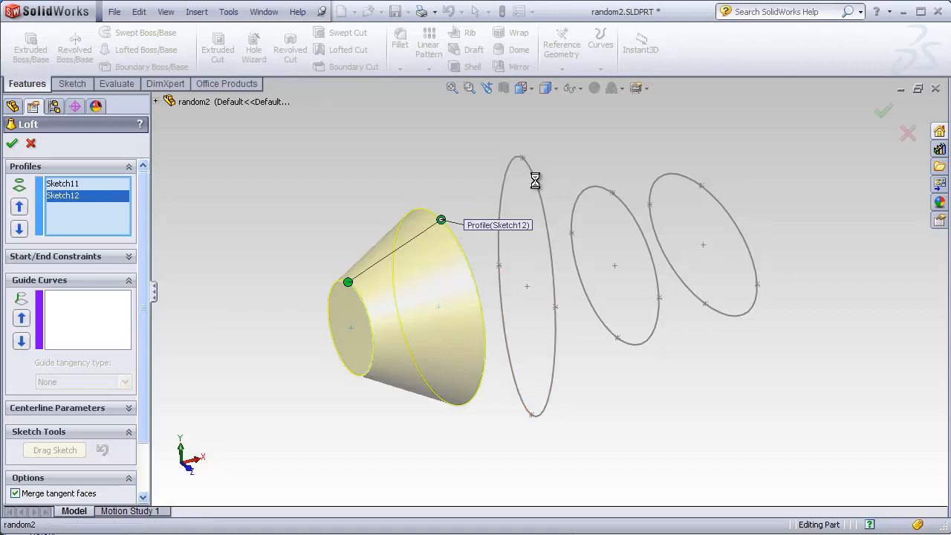
click(593, 187)
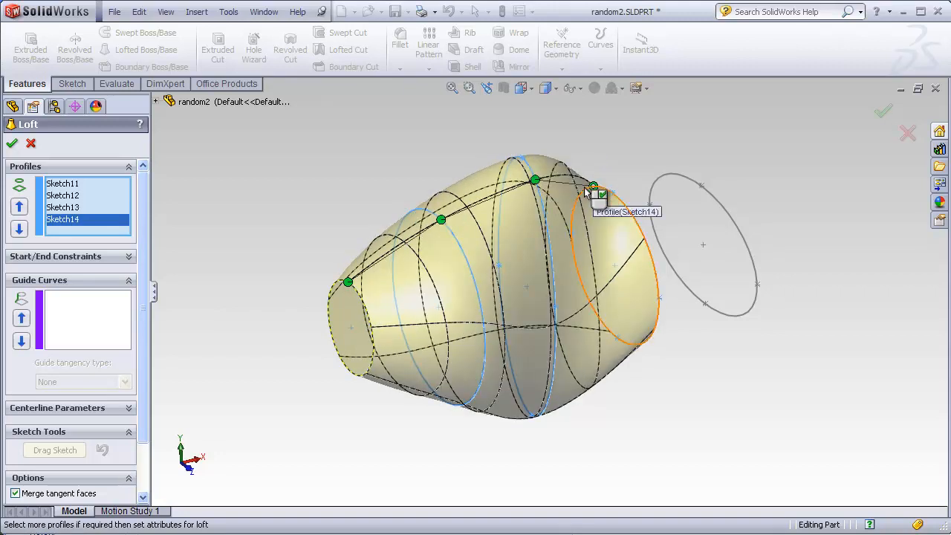
click(667, 177)
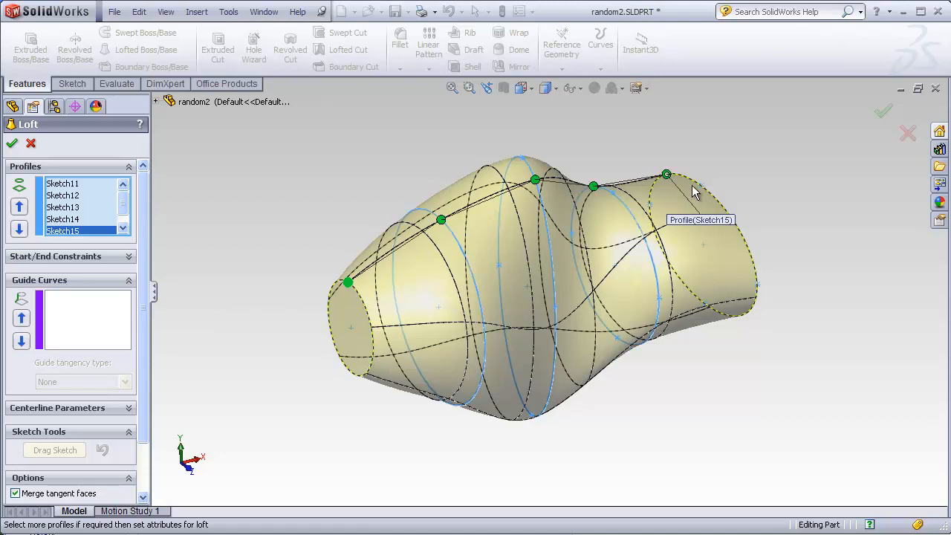
click(12, 144)
mouse_move(198, 188)
middle_down()
mouse_move(270, 195)
mouse_move(273, 324)
mouse_move(263, 208)
mouse_move(327, 183)
mouse_move(280, 179)
mouse_move(433, 283)
middle_up()
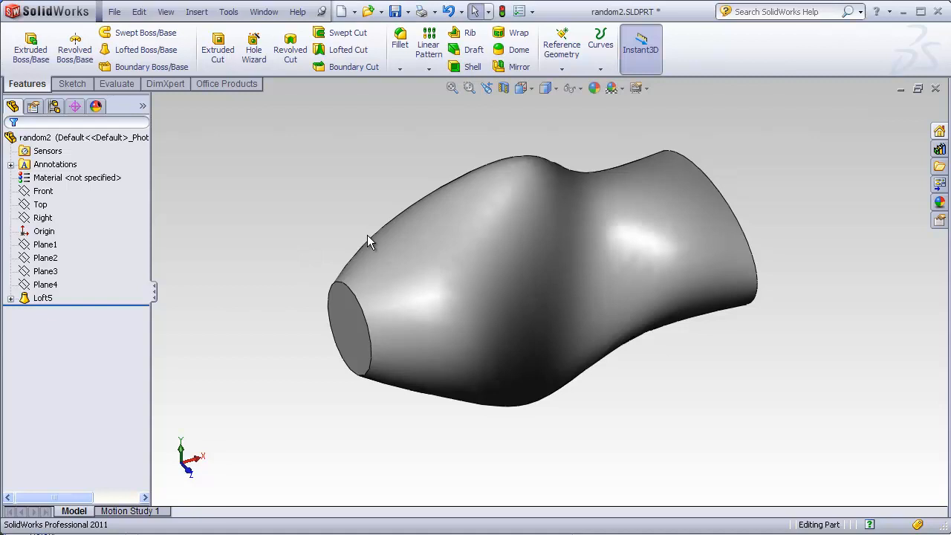
Step: Switch to the random1 part and loft a solid through its circle, rectangle, hexagon, ellipse and end circle in order
key(ctrl+Tab)
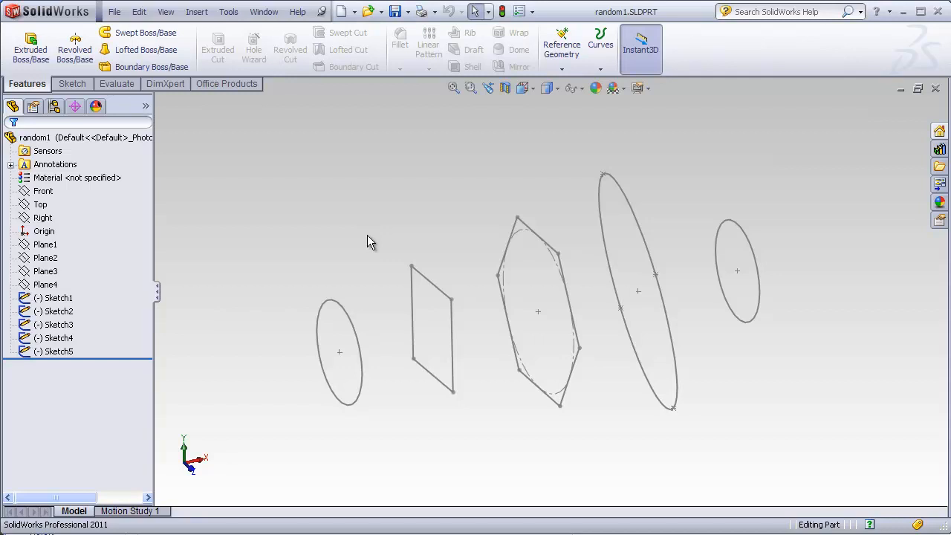
mouse_move(367, 235)
middle_down()
mouse_move(332, 234)
mouse_move(378, 229)
mouse_move(306, 257)
middle_up()
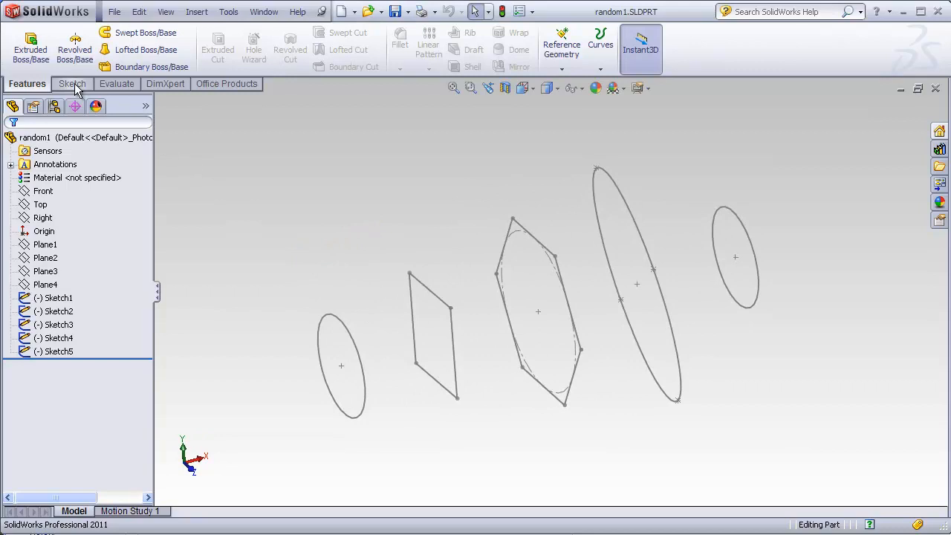
click(127, 50)
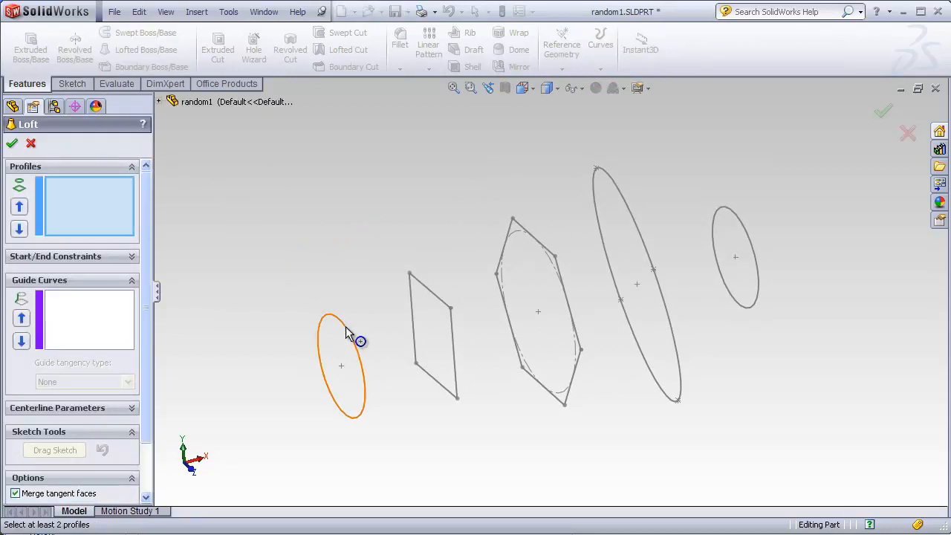
click(355, 334)
click(437, 297)
click(527, 230)
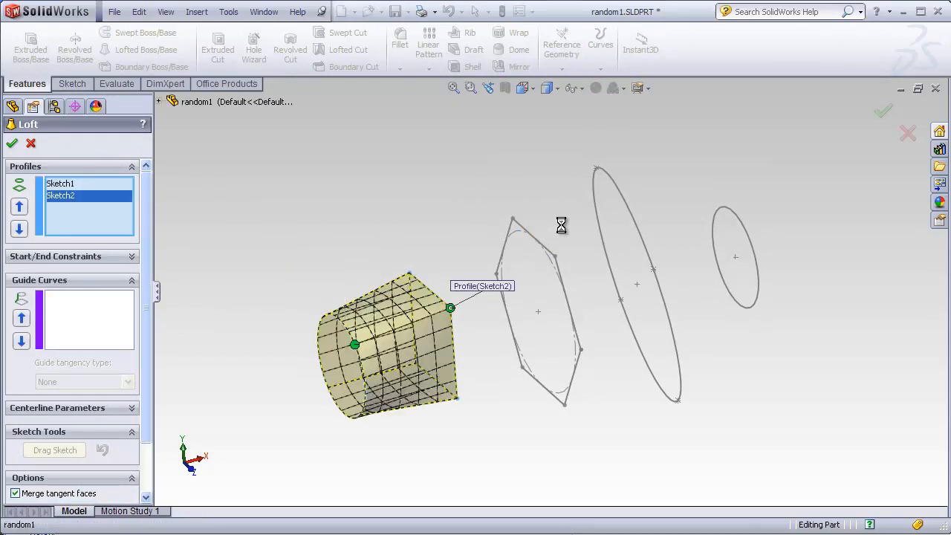
click(624, 210)
click(749, 226)
click(13, 146)
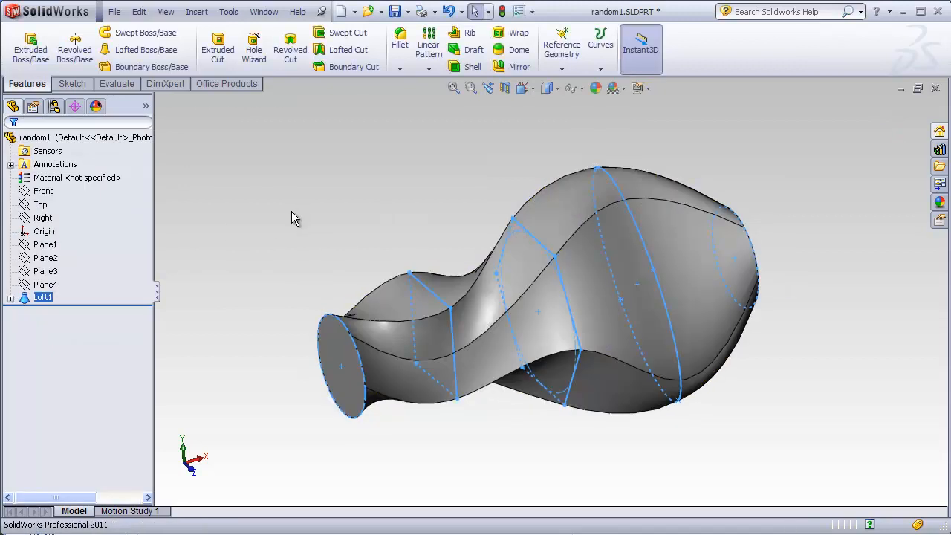
middle_drag(287, 215, 329, 218)
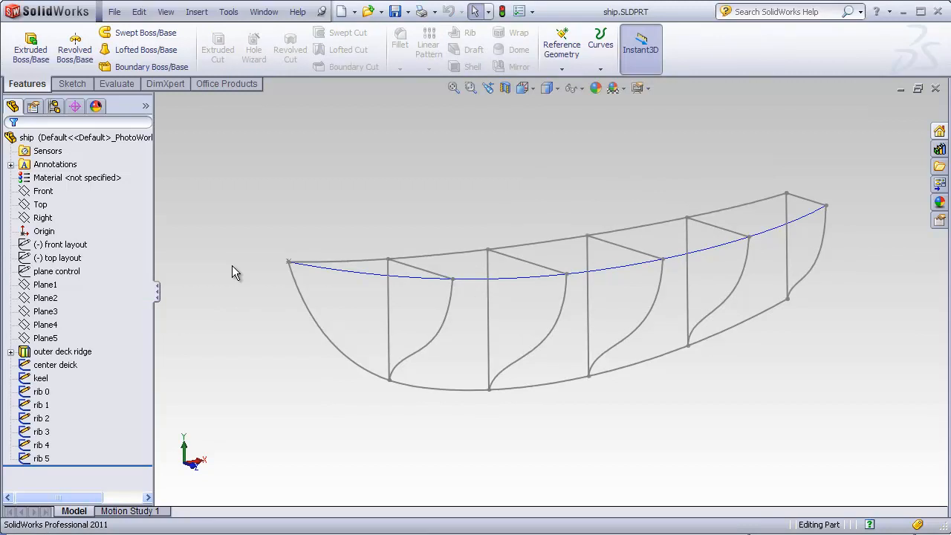
Step: In the ship part, start a lofted boss with rib 0 through rib 5 as profiles, in order from the bow point to the stern
middle_drag(232, 265, 308, 319)
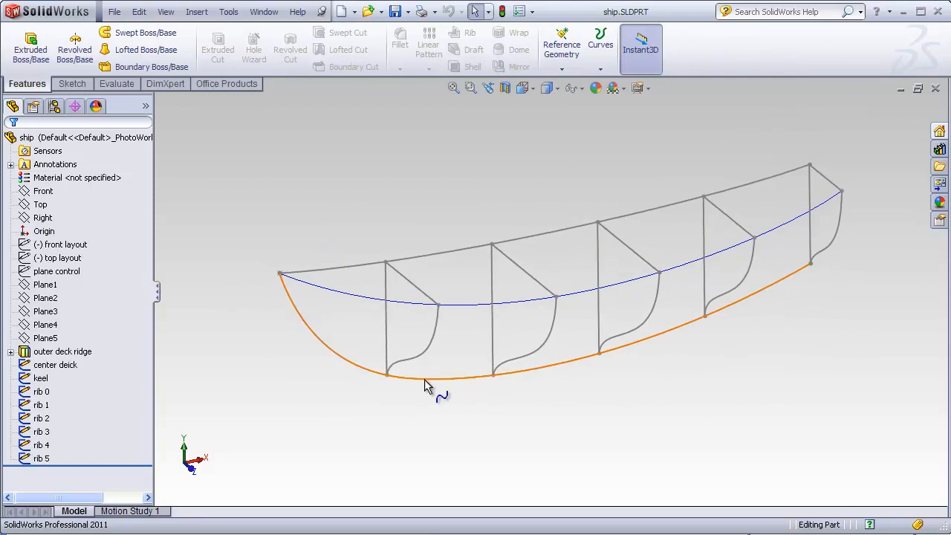
click(328, 290)
middle_drag(493, 319, 457, 213)
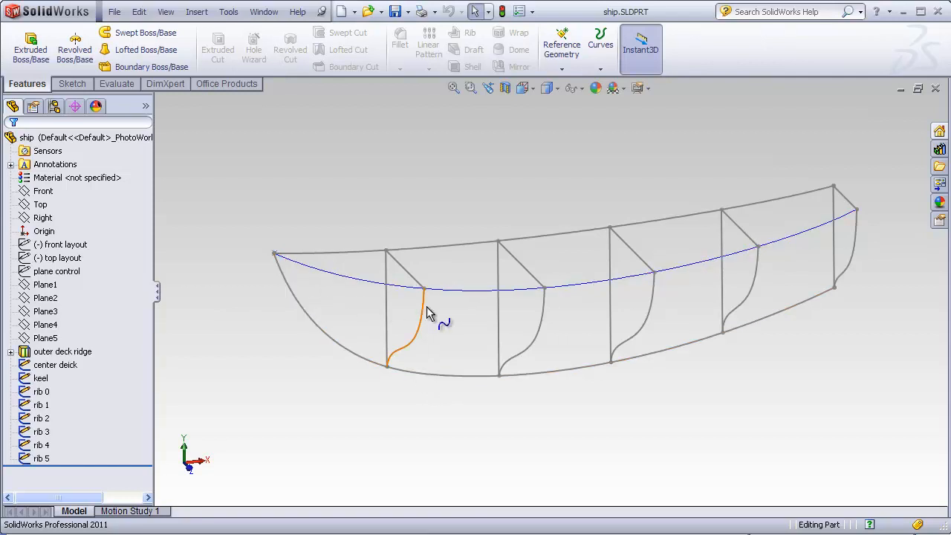
middle_drag(580, 305, 605, 297)
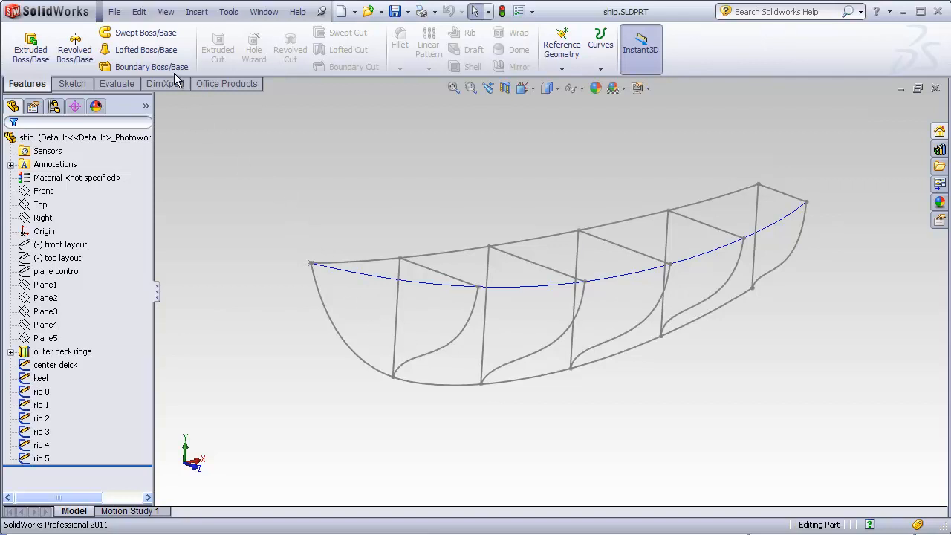
click(148, 50)
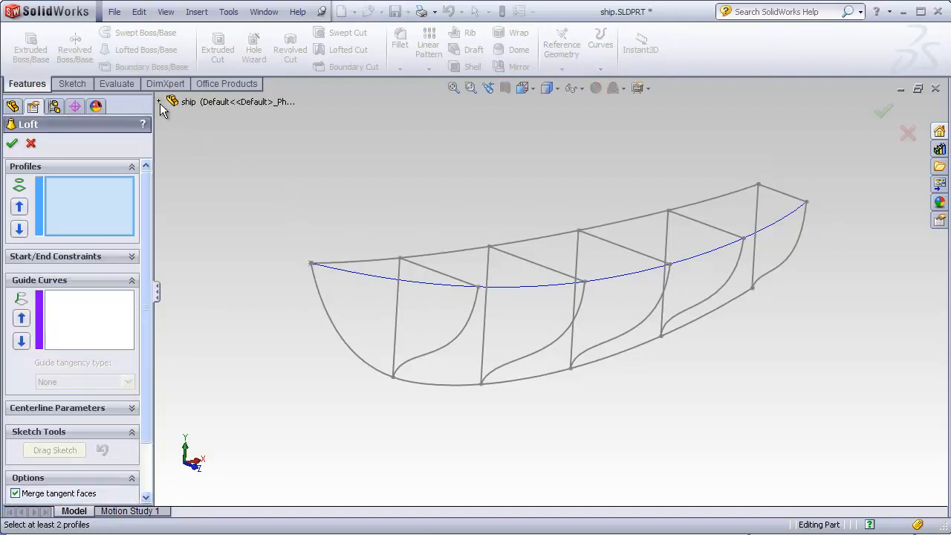
click(159, 101)
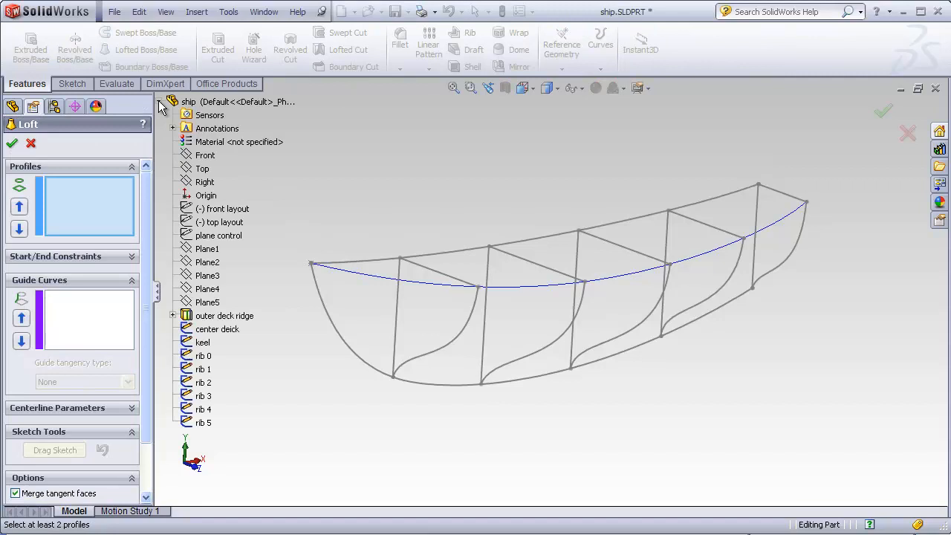
click(203, 356)
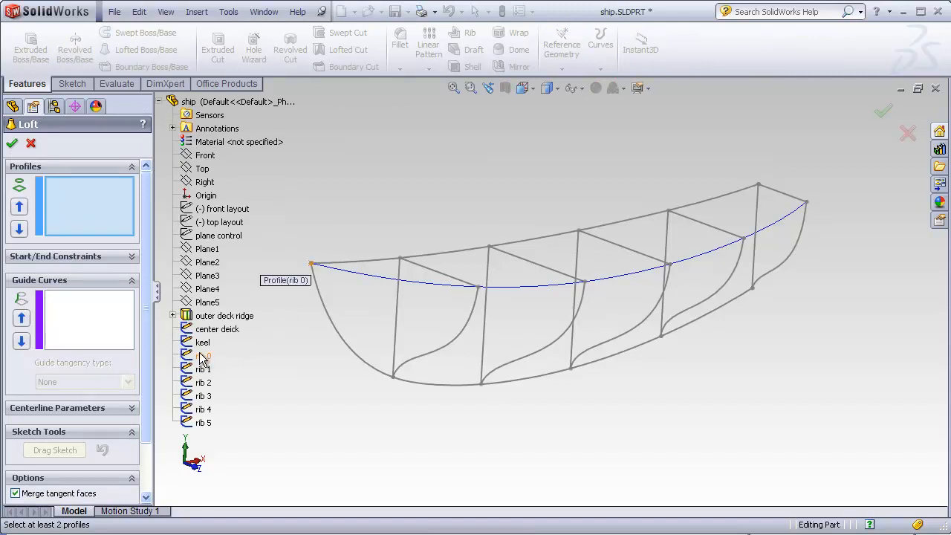
click(413, 263)
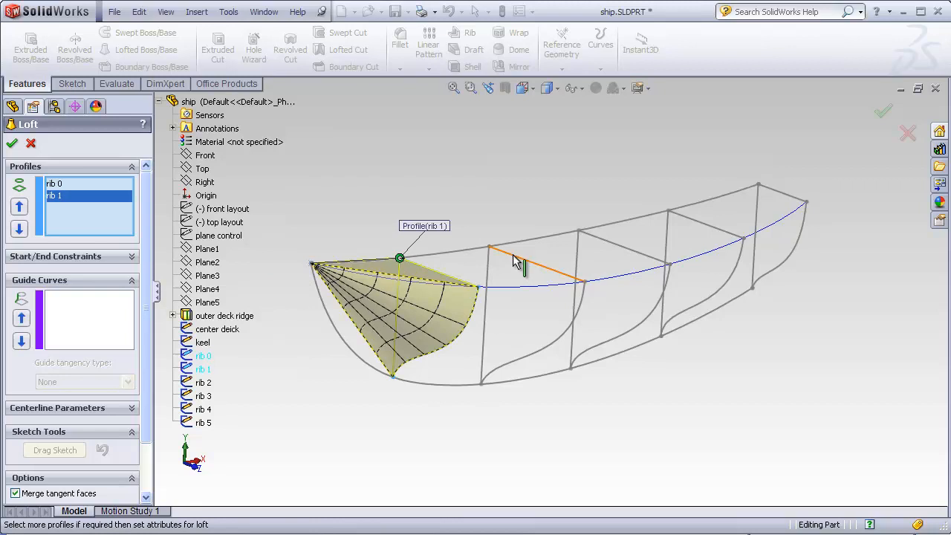
click(517, 262)
click(591, 236)
click(684, 222)
click(773, 195)
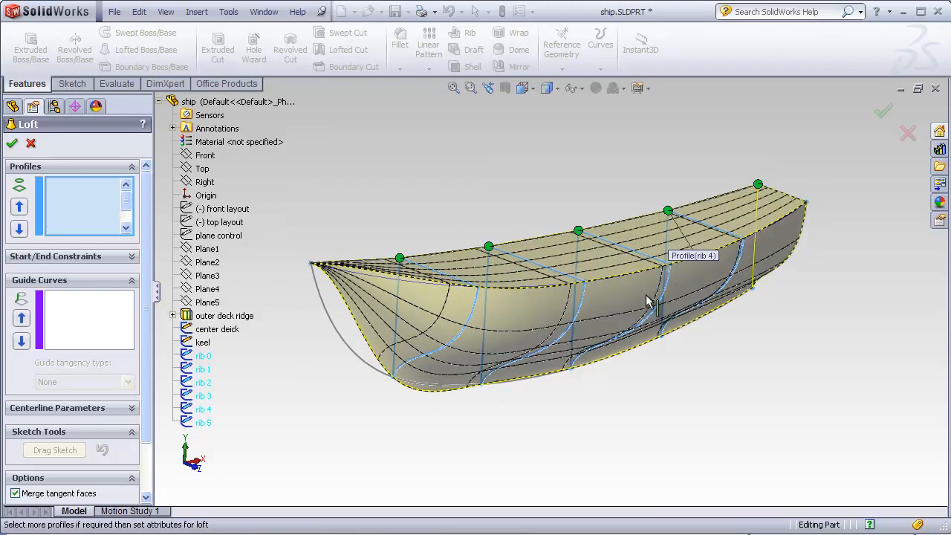
Step: Add the keel, center deick and outer deck ridge curves as guide curves and complete the hull loft
middle_drag(571, 423, 467, 356)
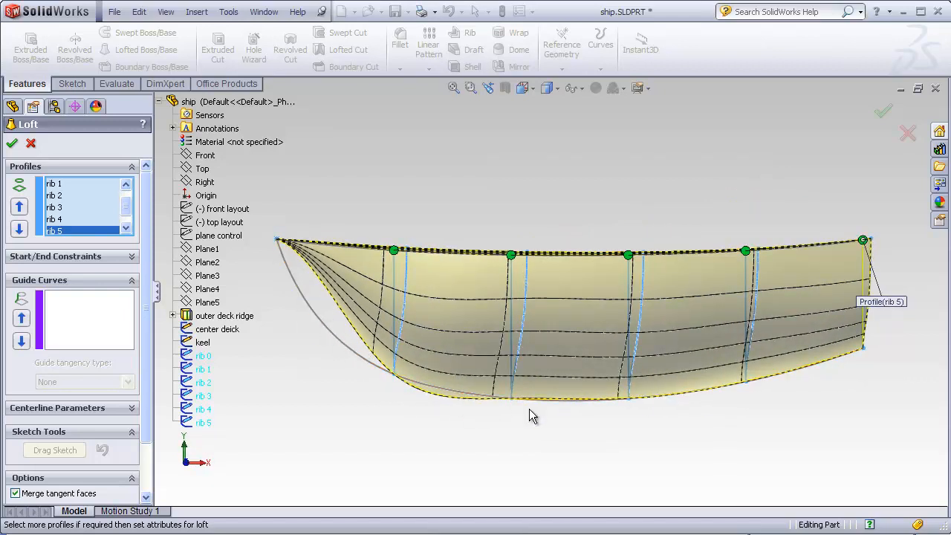
middle_drag(435, 209, 426, 390)
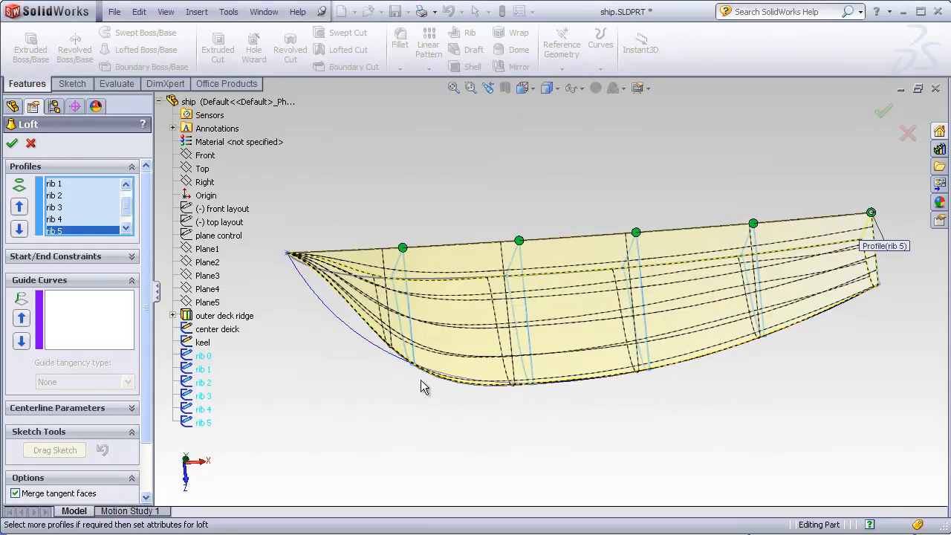
middle_drag(359, 386, 362, 230)
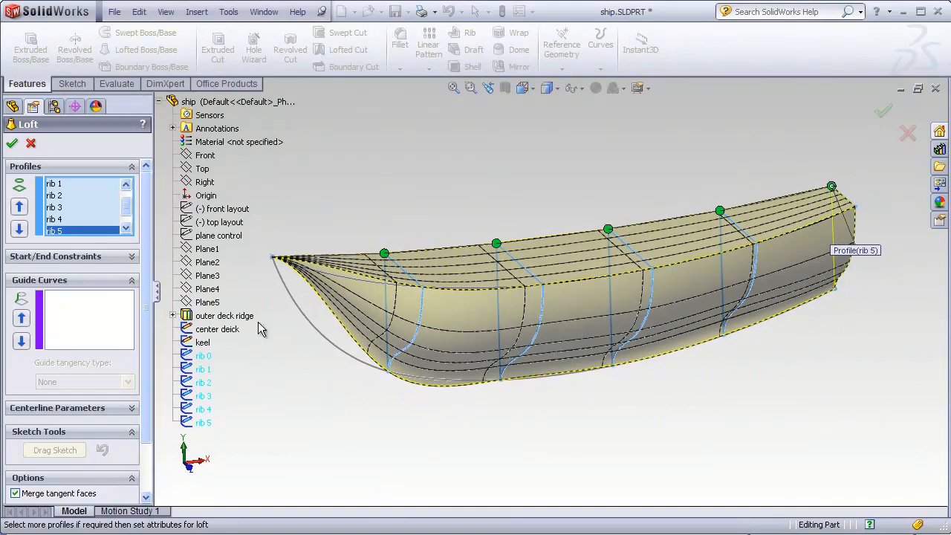
click(66, 316)
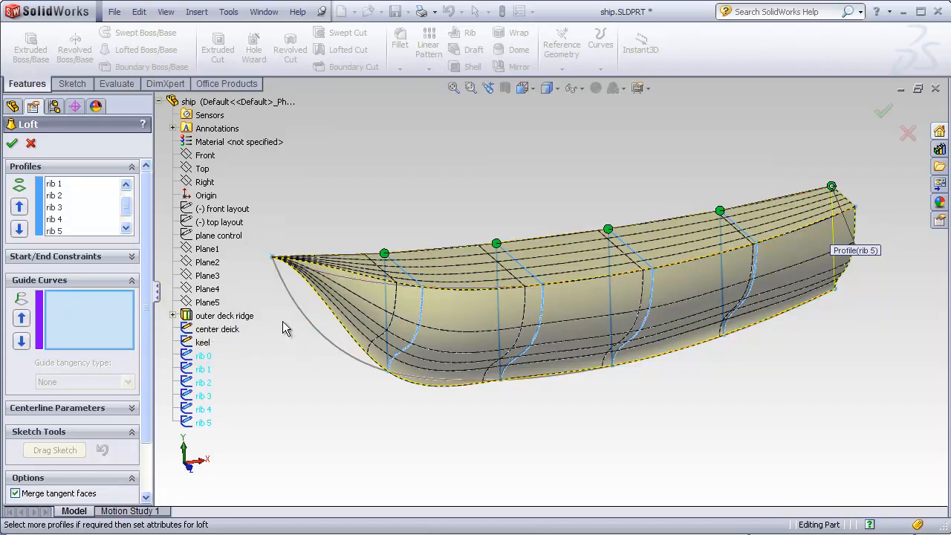
middle_drag(310, 286, 283, 276)
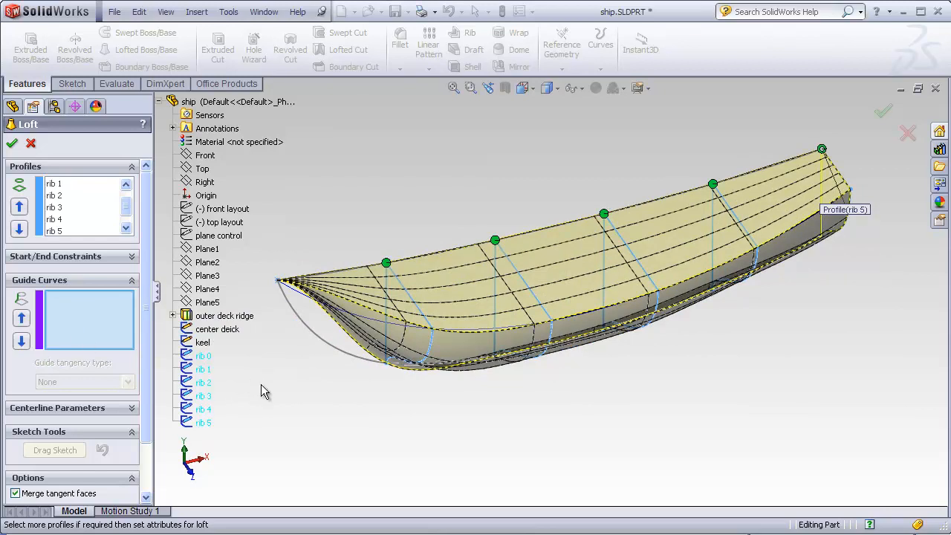
click(203, 342)
middle_drag(278, 382, 266, 278)
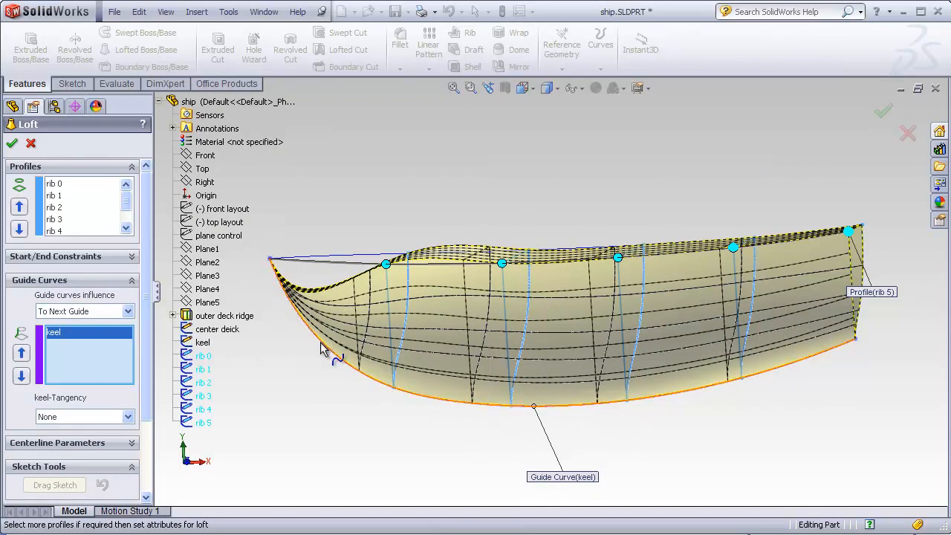
click(209, 330)
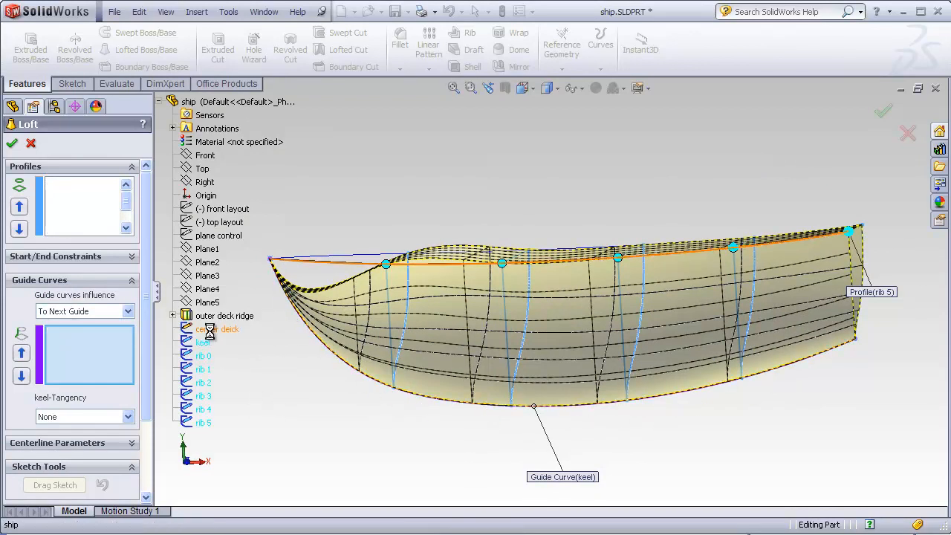
click(232, 320)
click(12, 143)
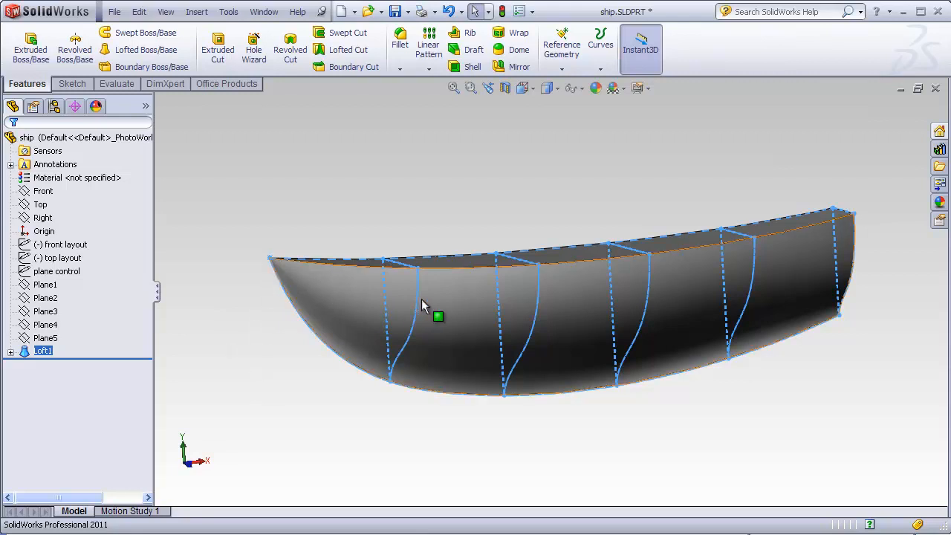
Step: Examine the lofted hull from several angles and highlight its loft feature with the rib profiles
middle_drag(481, 219, 431, 297)
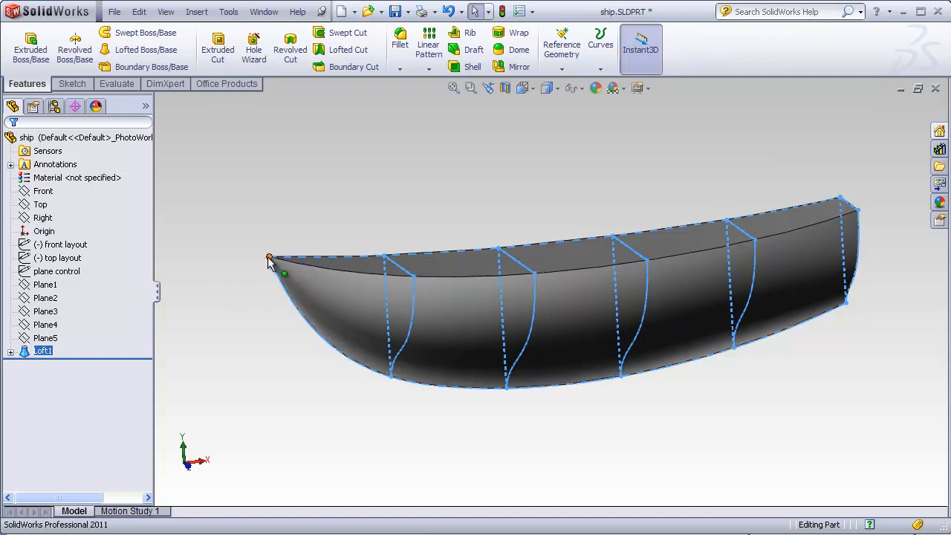
middle_drag(257, 263, 238, 232)
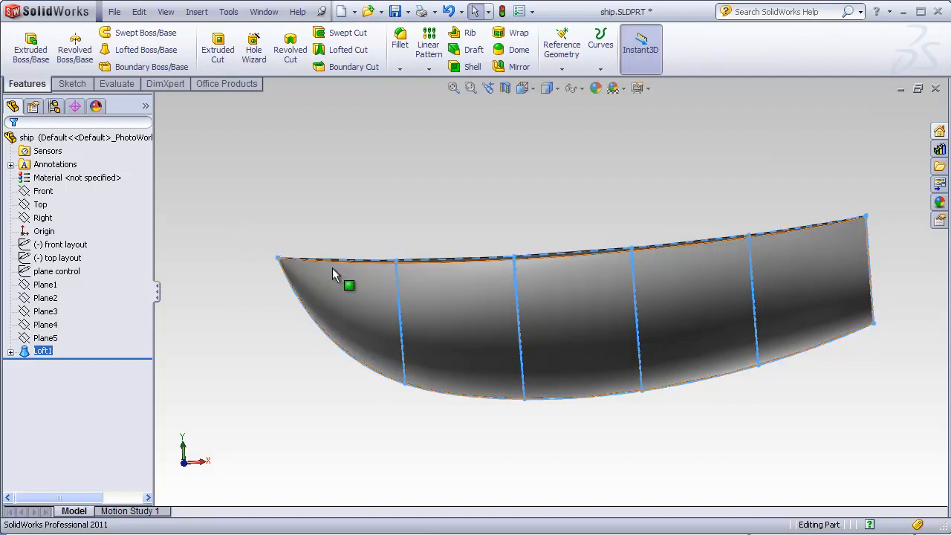
middle_drag(288, 307, 297, 325)
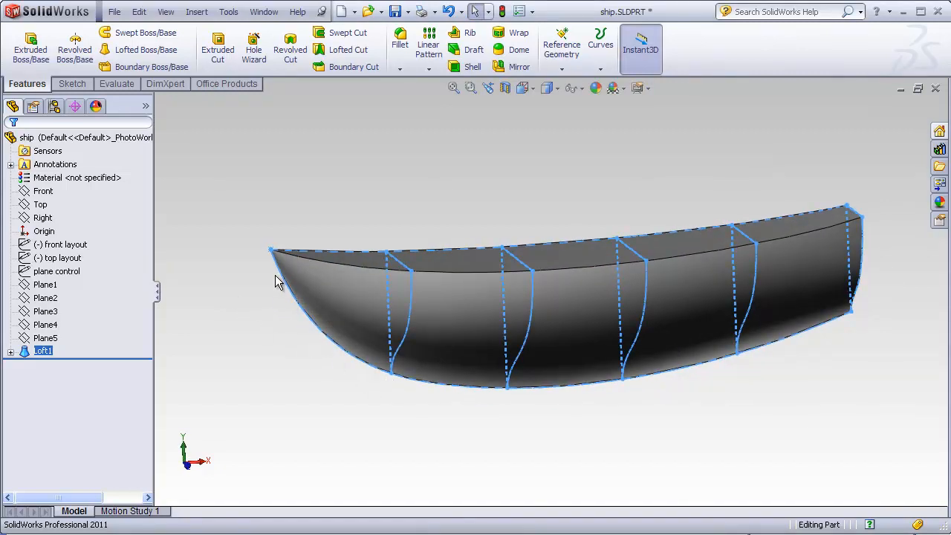
click(234, 287)
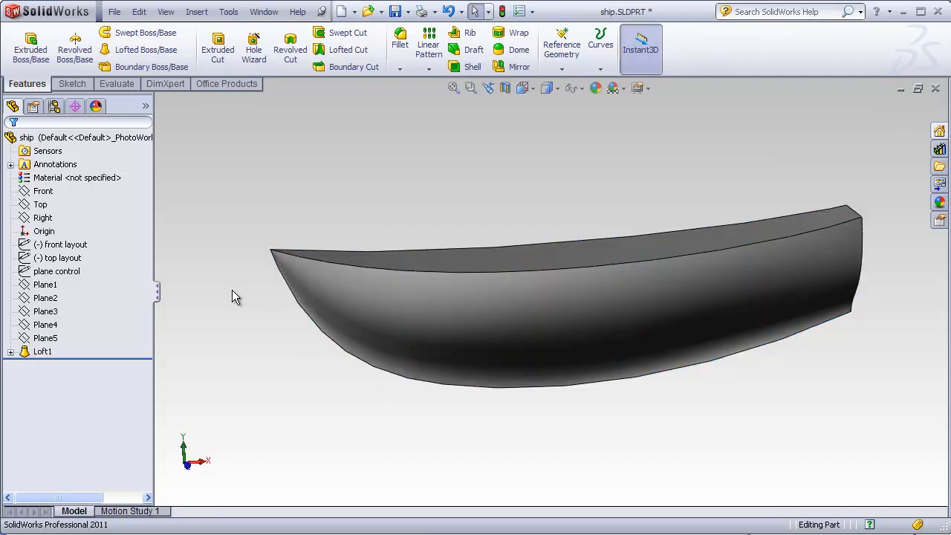
click(42, 352)
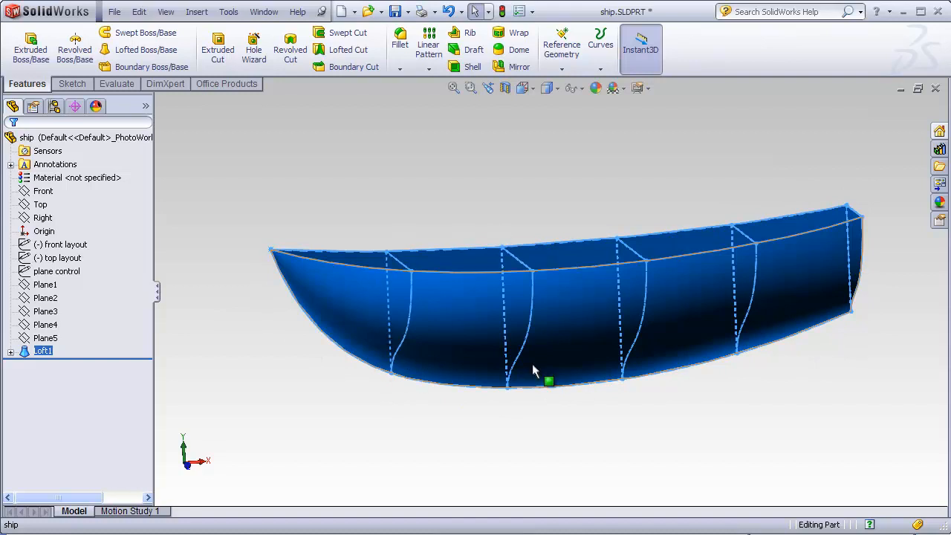
Step: Mirror the lofted hull half about its flat center face and show the full hull in the front view
middle_drag(409, 227, 463, 310)
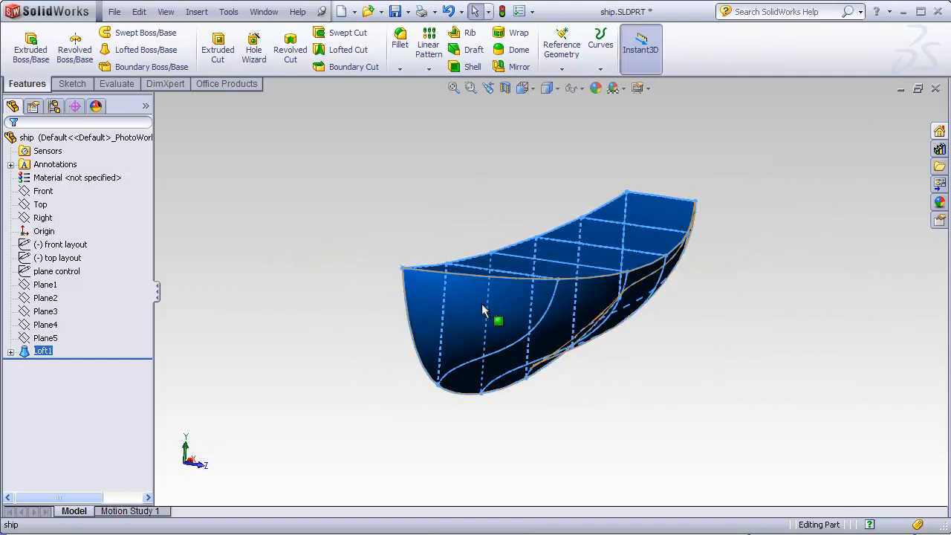
key(Escape)
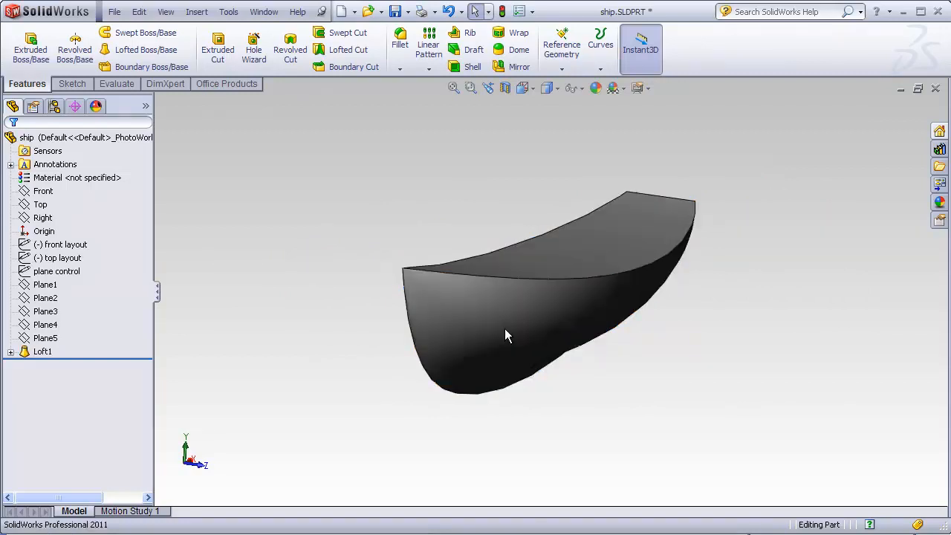
middle_drag(431, 329, 376, 263)
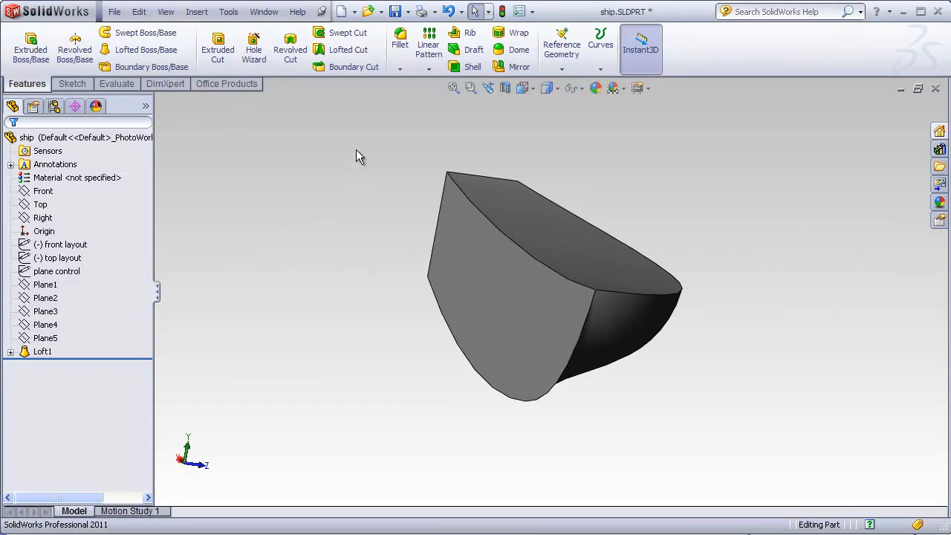
click(514, 66)
click(471, 230)
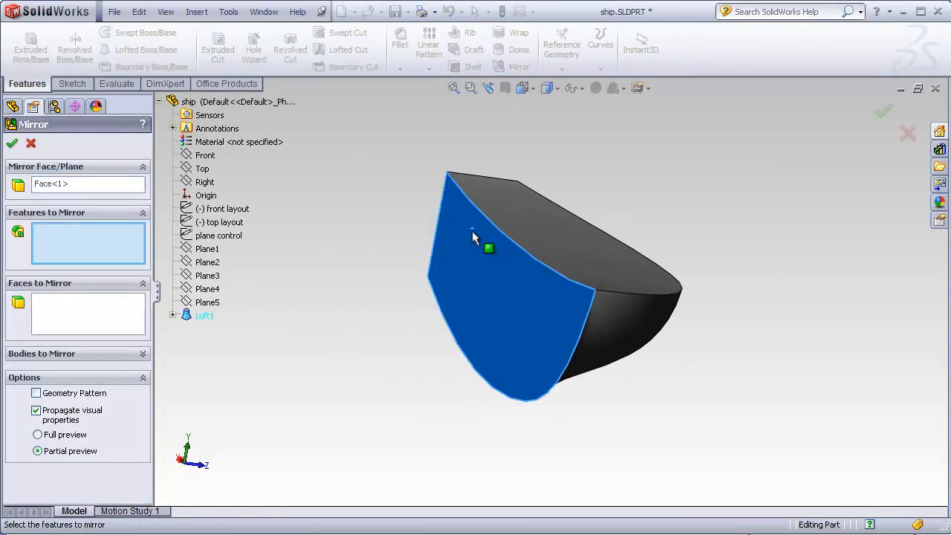
click(533, 238)
click(14, 145)
middle_drag(361, 308, 198, 305)
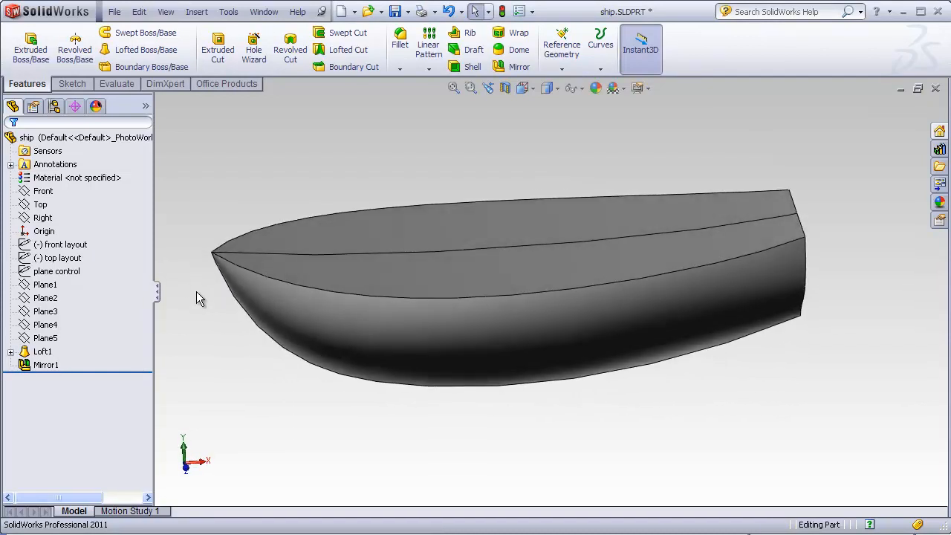
click(524, 88)
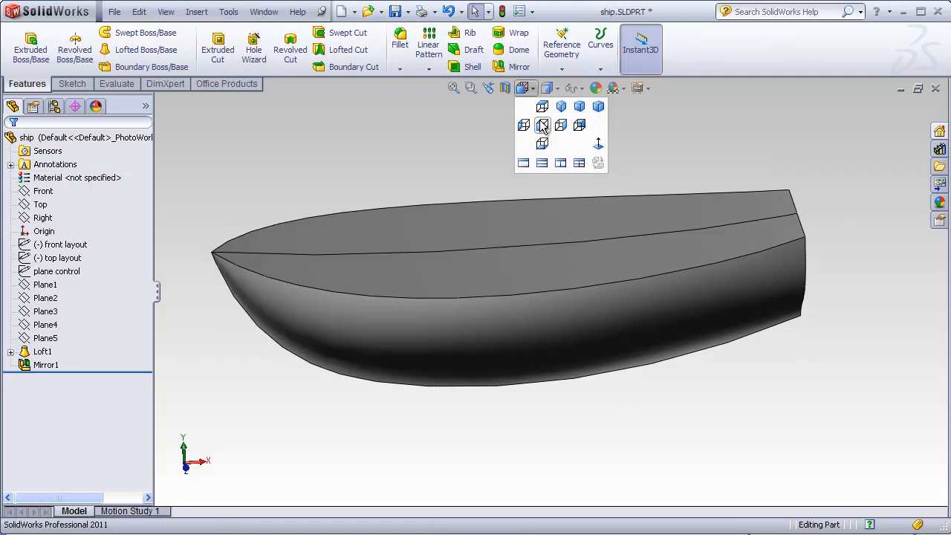
click(542, 126)
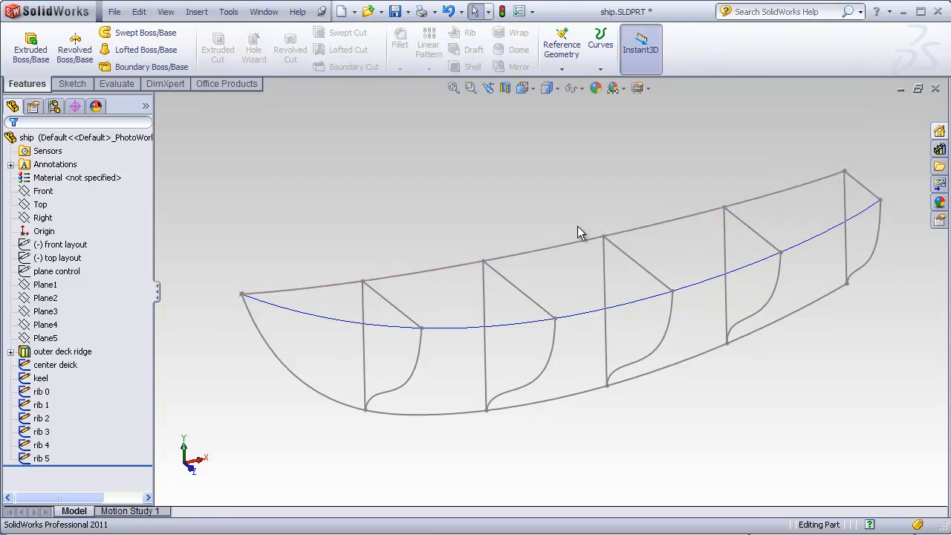
Step: Examine the hull's rib and guide sketches, highlighting the Right plane and Plane5 in turn
middle_drag(578, 226, 546, 190)
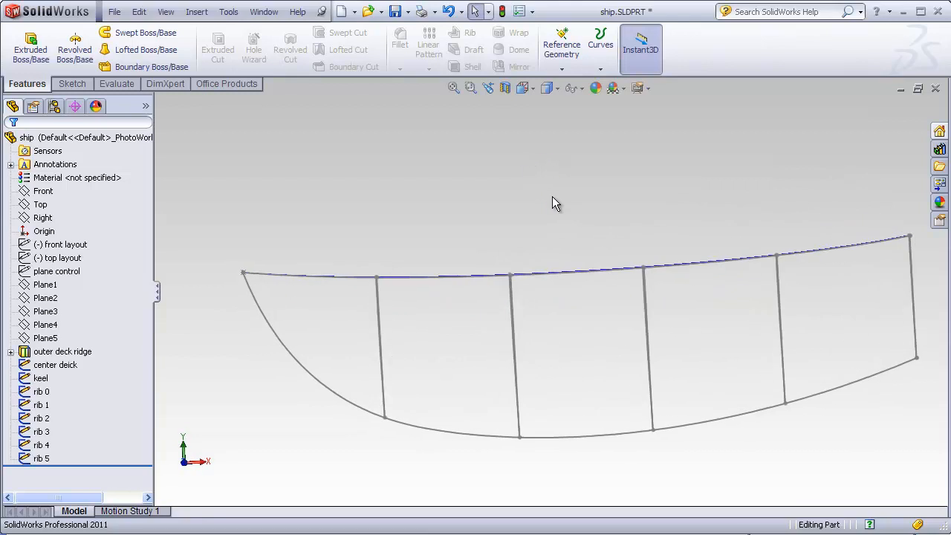
scroll(546, 197, up, 2)
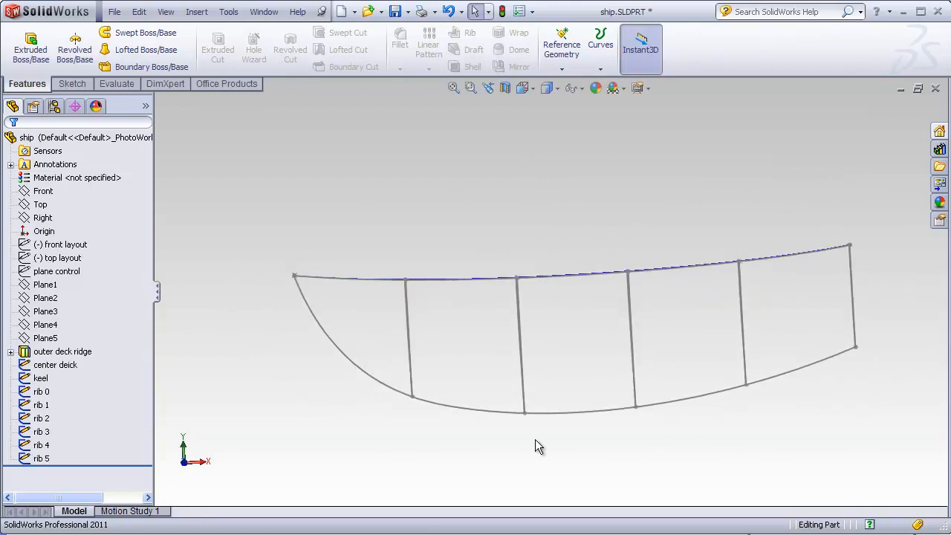
middle_drag(331, 402, 394, 423)
middle_drag(361, 322, 309, 368)
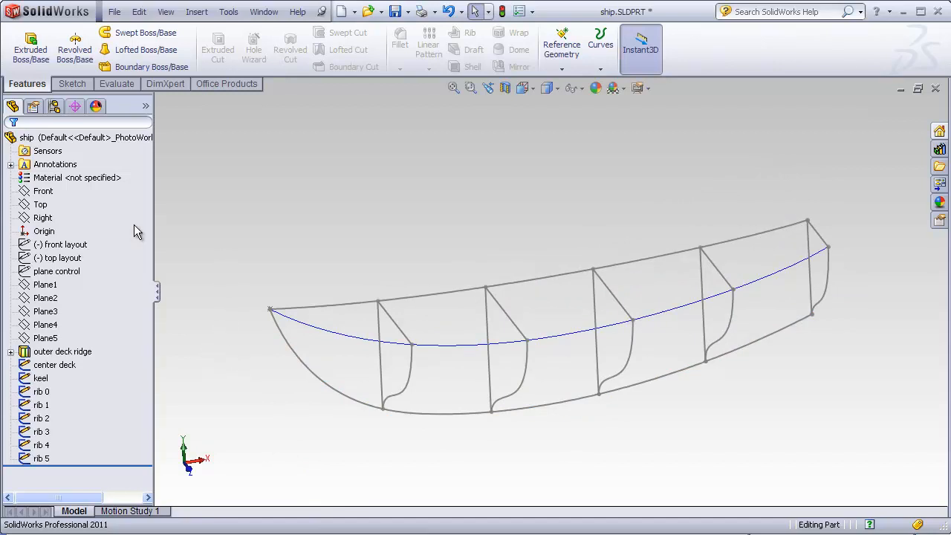
click(42, 217)
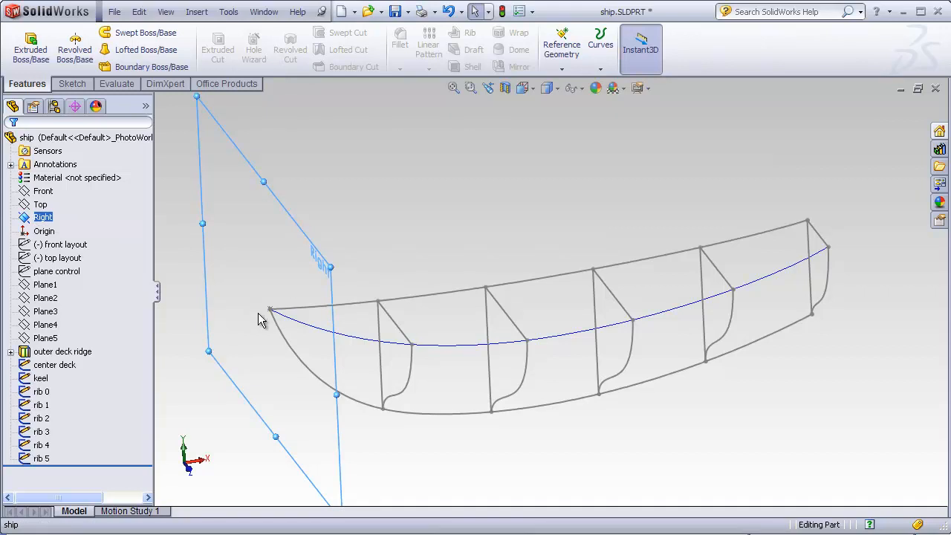
click(43, 337)
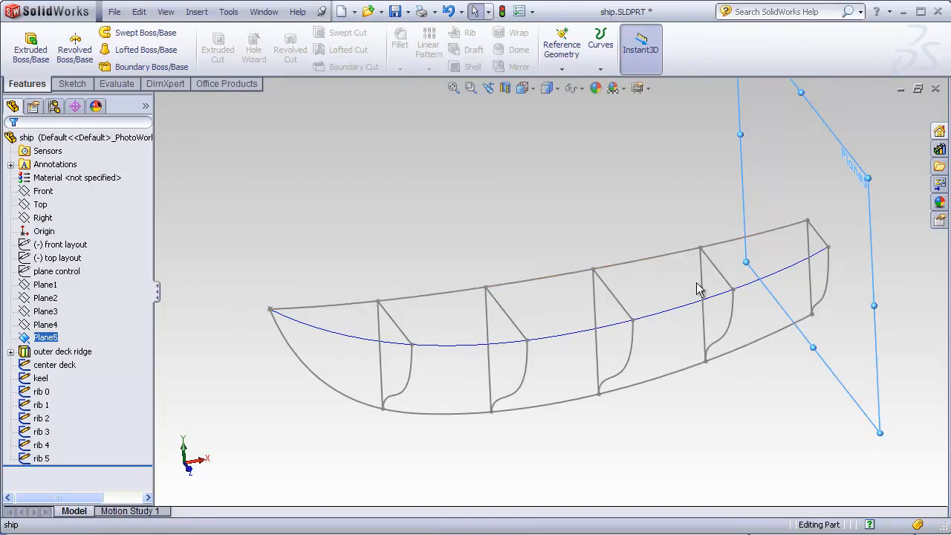
click(596, 235)
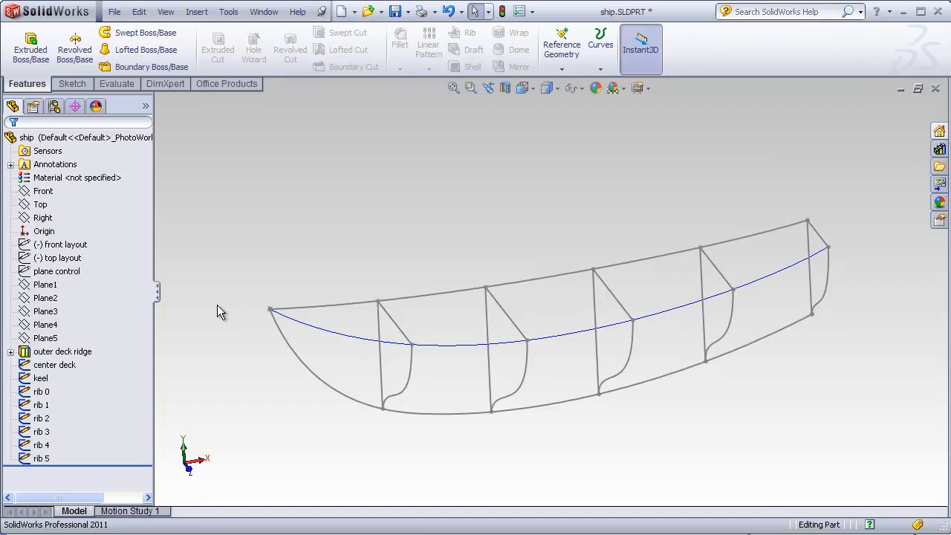
Step: Examine the hull's guide curves up close, highlighting the center deck, outer deck ridge and keel in turn
mouse_move(236, 289)
middle_down()
mouse_move(268, 272)
mouse_move(254, 283)
middle_up()
scroll(510, 321, down, 2)
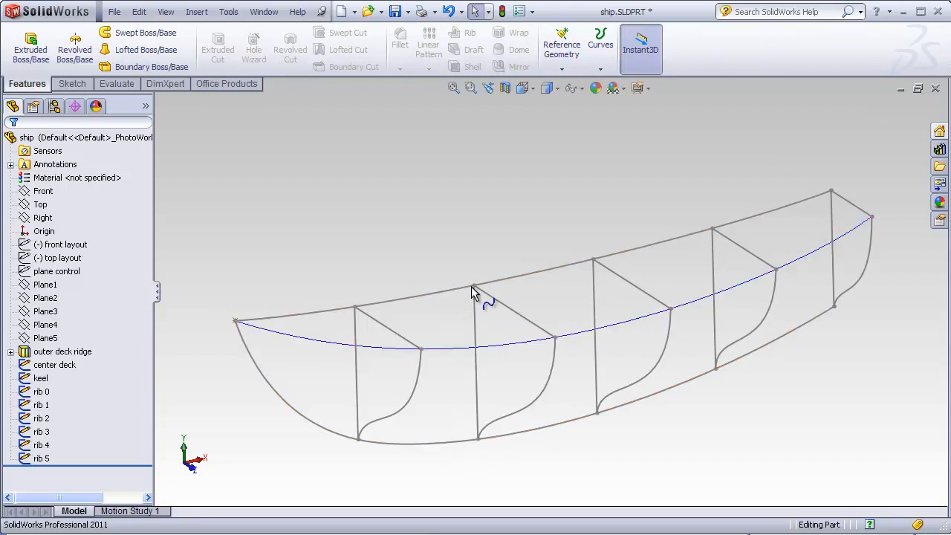
scroll(470, 304, down, 2)
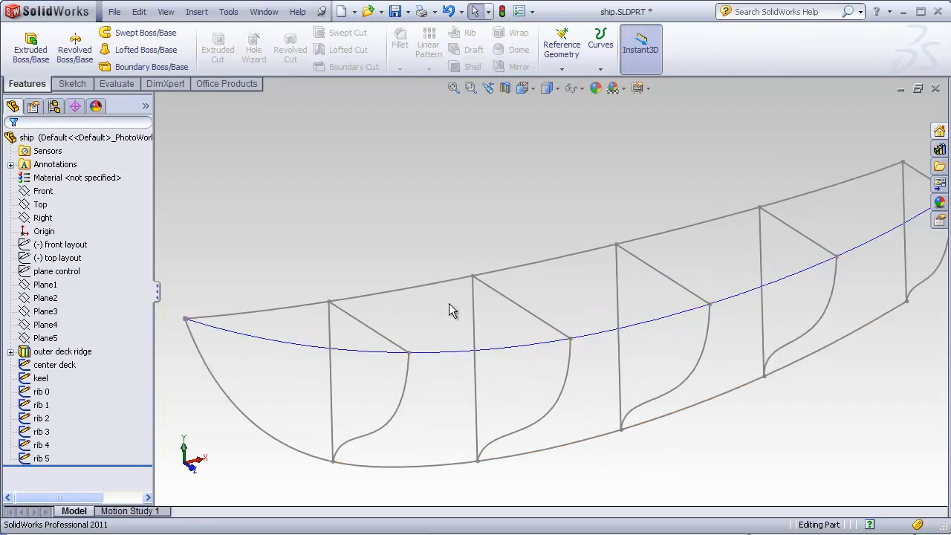
click(437, 290)
click(452, 351)
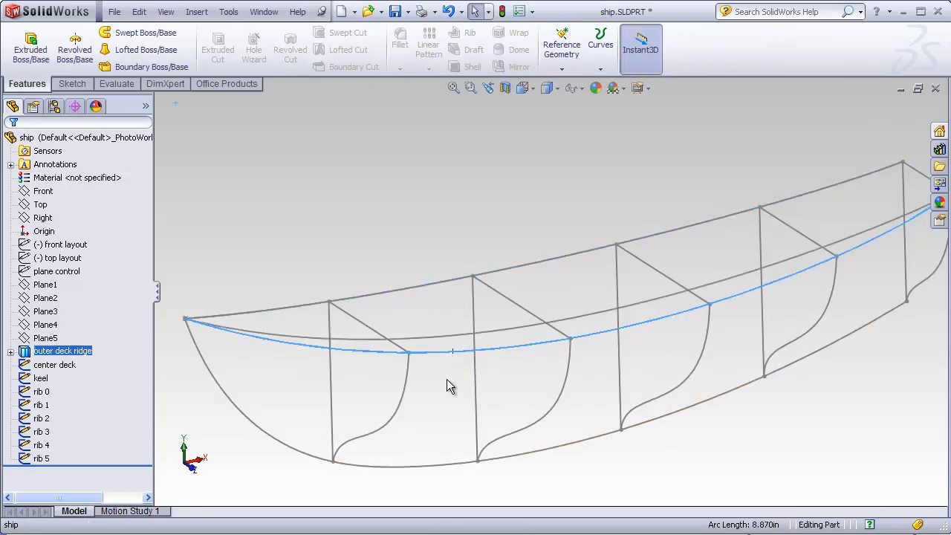
click(452, 464)
click(528, 481)
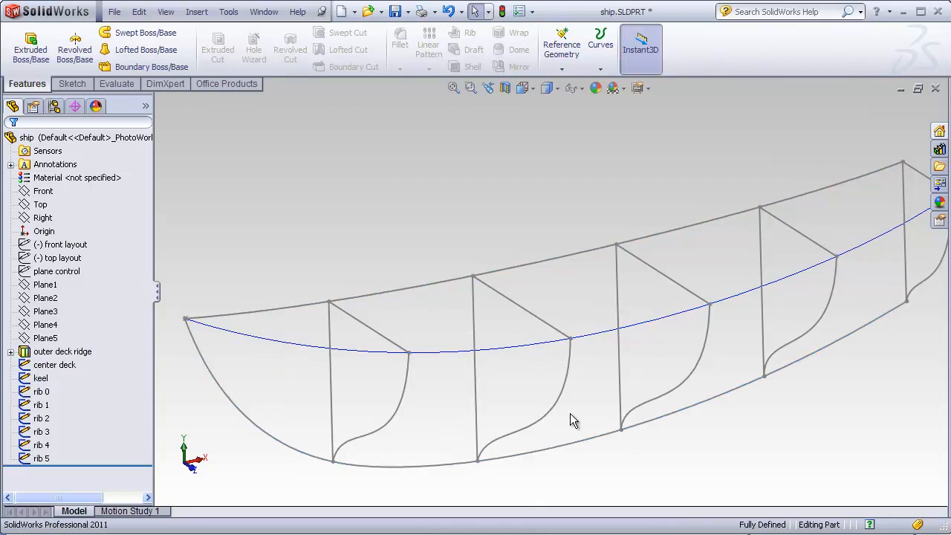
key(f)
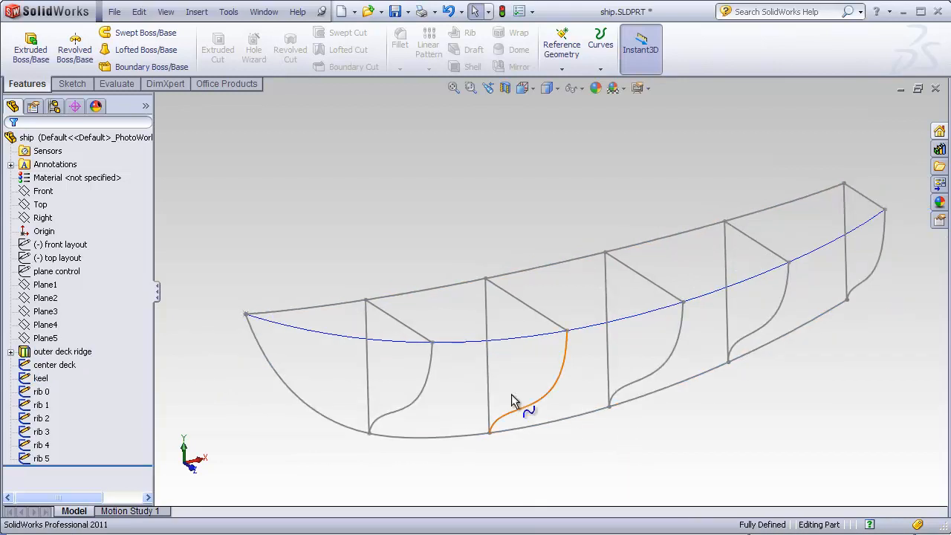
Step: Roll the model back to just after the keel sketch and inspect the three guide curves without the ribs
drag(141, 465, 141, 388)
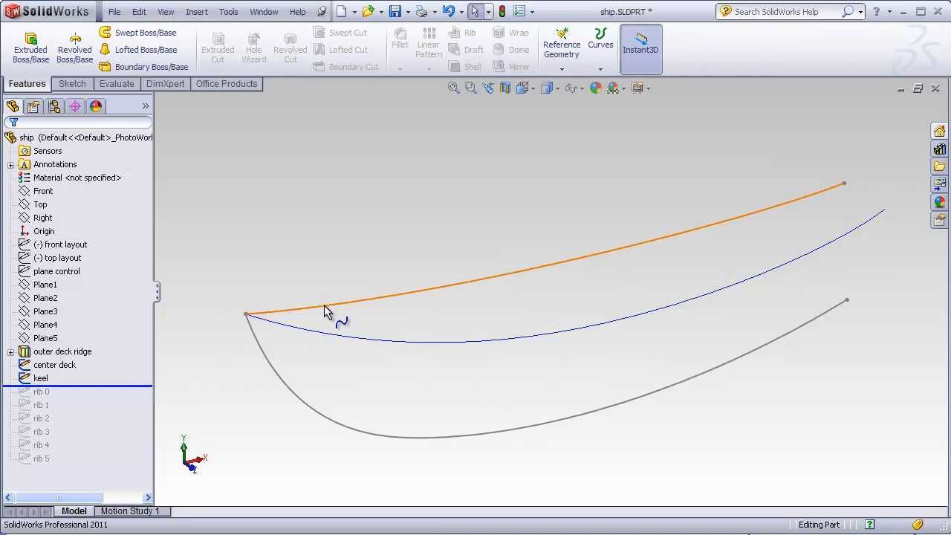
click(332, 340)
middle_drag(592, 328, 547, 308)
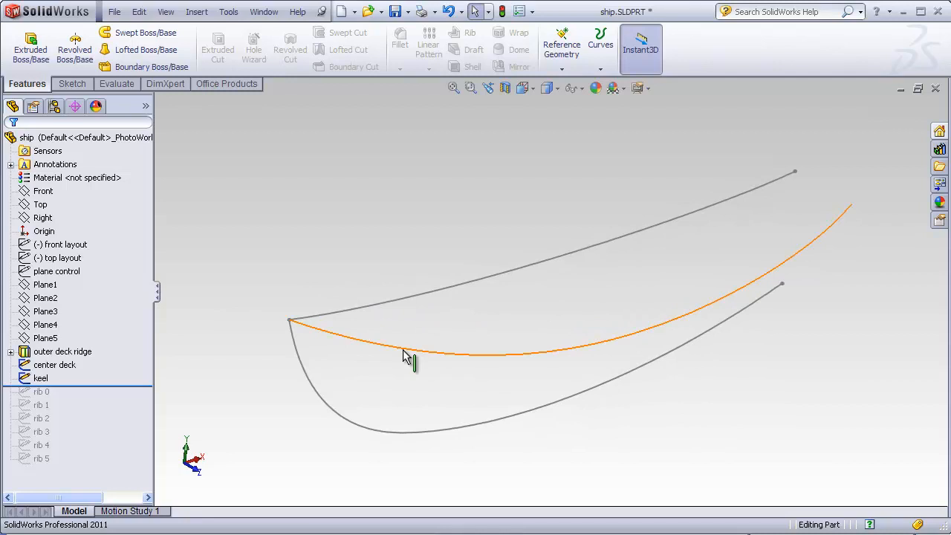
middle_drag(404, 354, 665, 316)
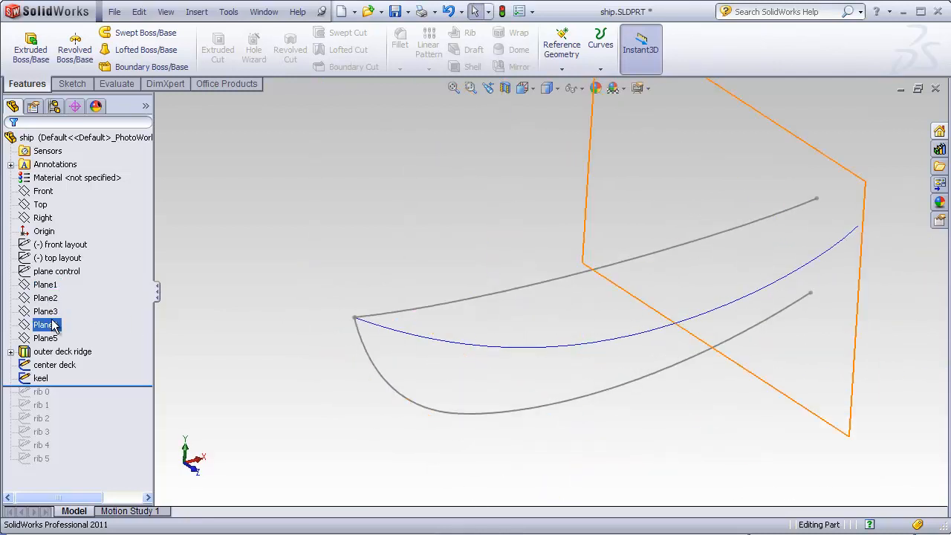
Step: Highlight Plane1 through Plane5 together and examine their spacing along the guide curves
click(46, 286)
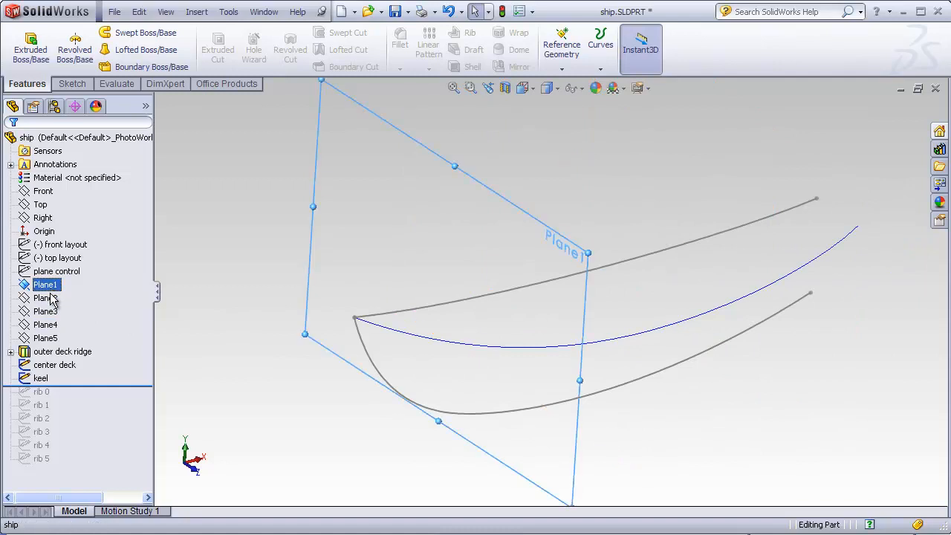
shift+click(46, 338)
middle_drag(244, 323, 208, 274)
scroll(697, 244, up, 2)
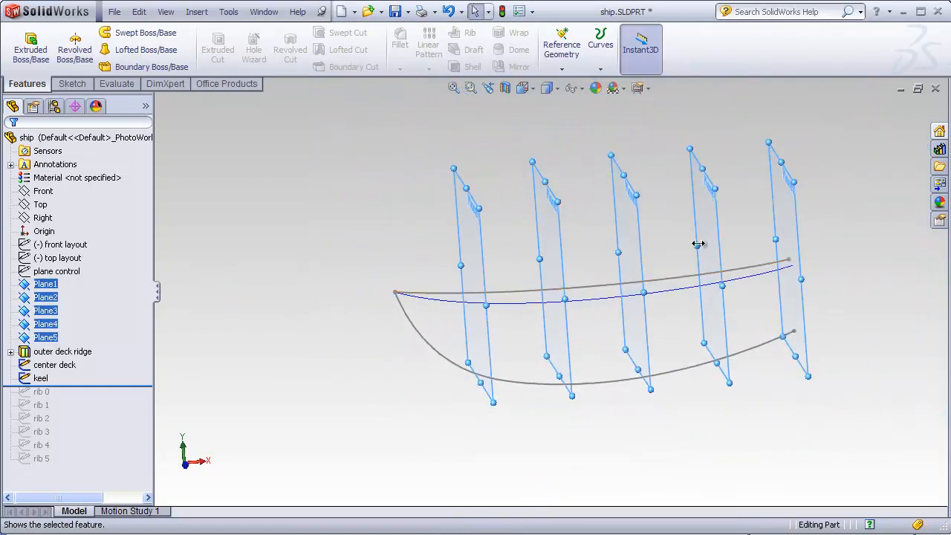
scroll(697, 245, down, 1)
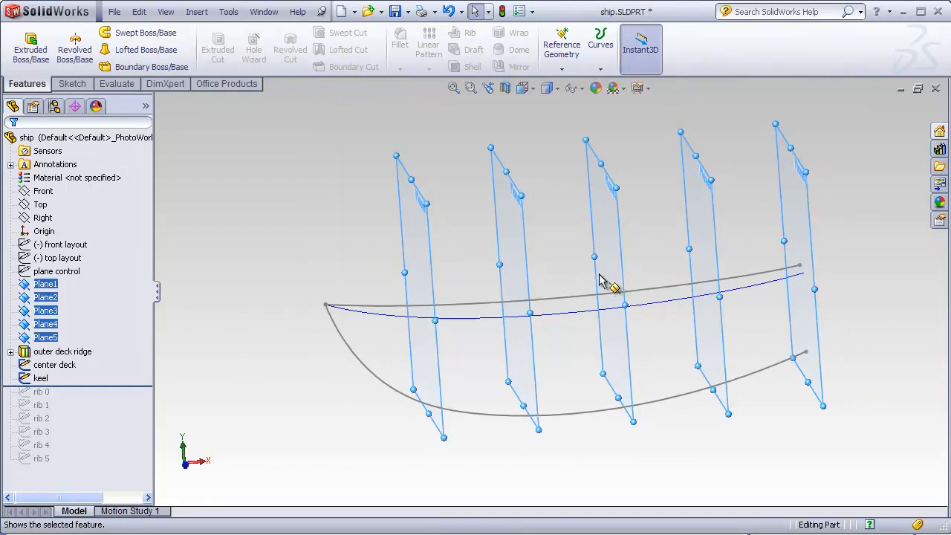
middle_drag(585, 281, 601, 287)
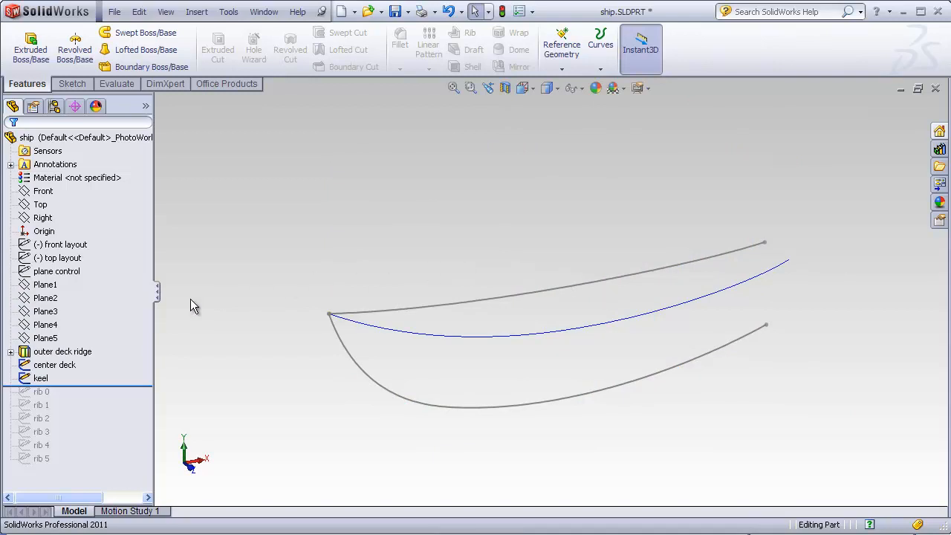
Step: Start a new sketch on Plane3
click(64, 315)
middle_drag(260, 324, 284, 302)
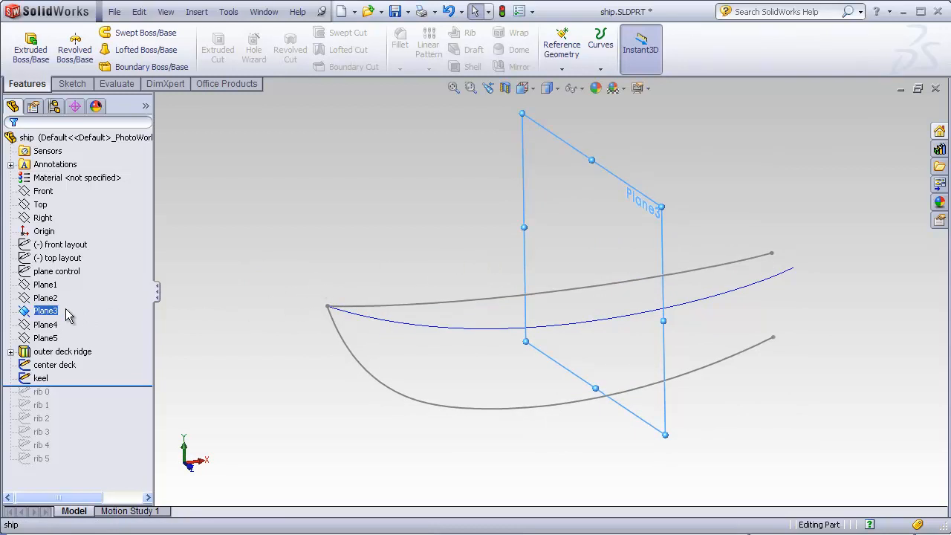
click(72, 84)
click(24, 45)
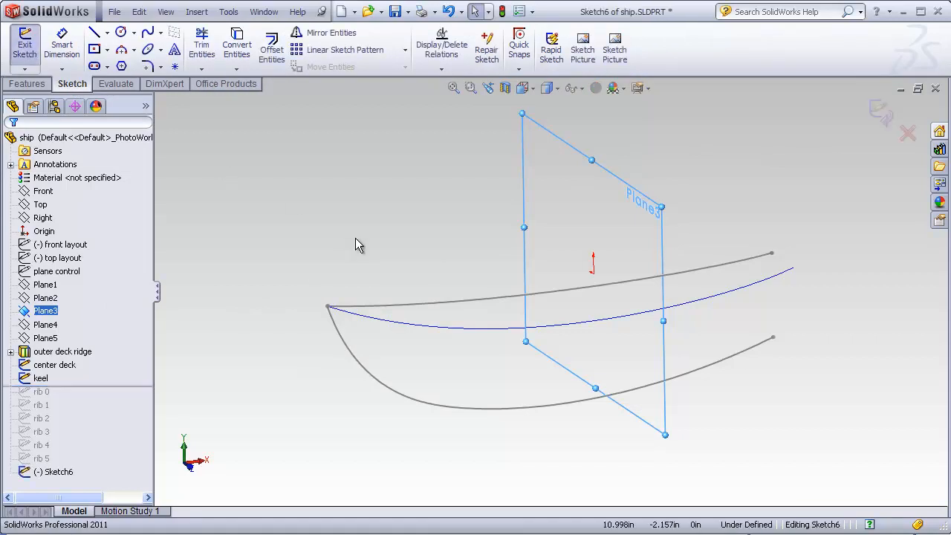
Step: Examine from several angles where the keel, center deck and outer deck ridge curves pass through Plane3
middle_drag(357, 245, 386, 250)
scroll(603, 312, down, 2)
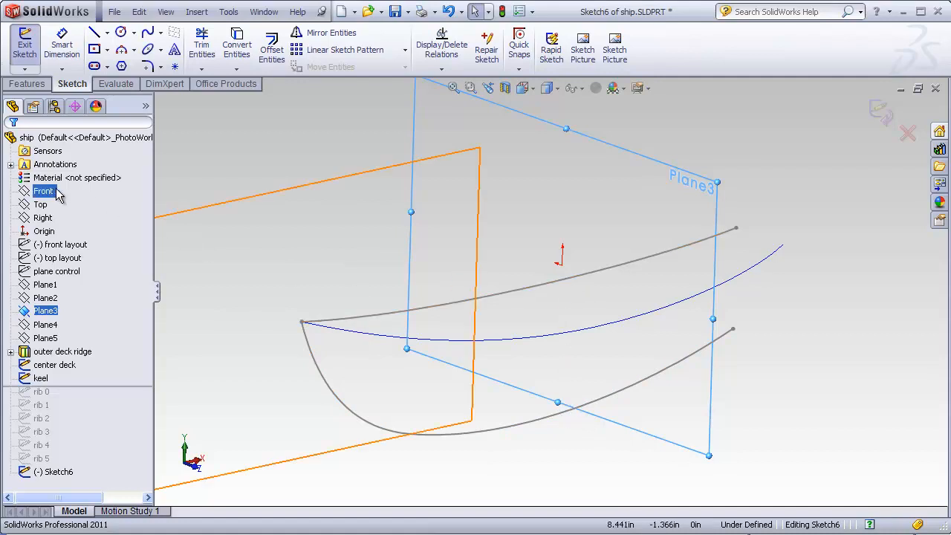
middle_drag(562, 275, 615, 299)
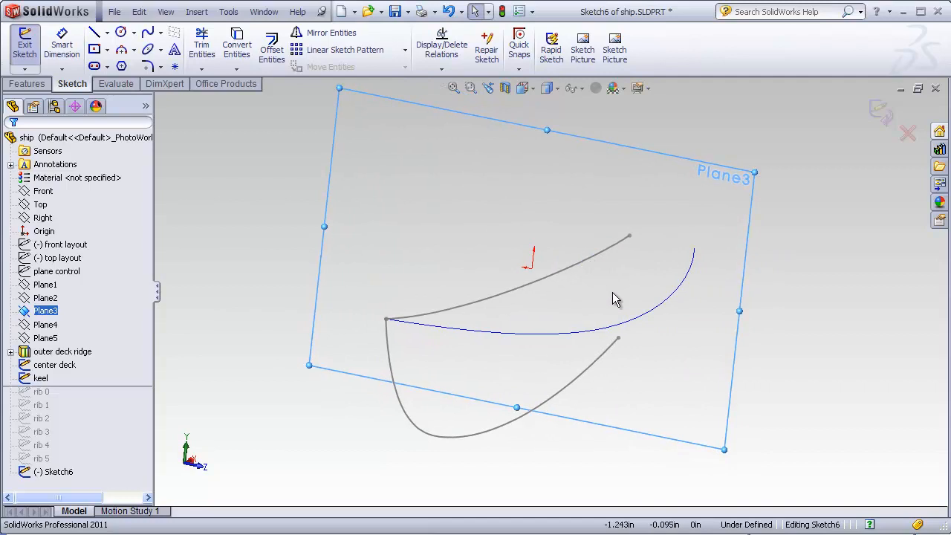
scroll(613, 293, down, 1)
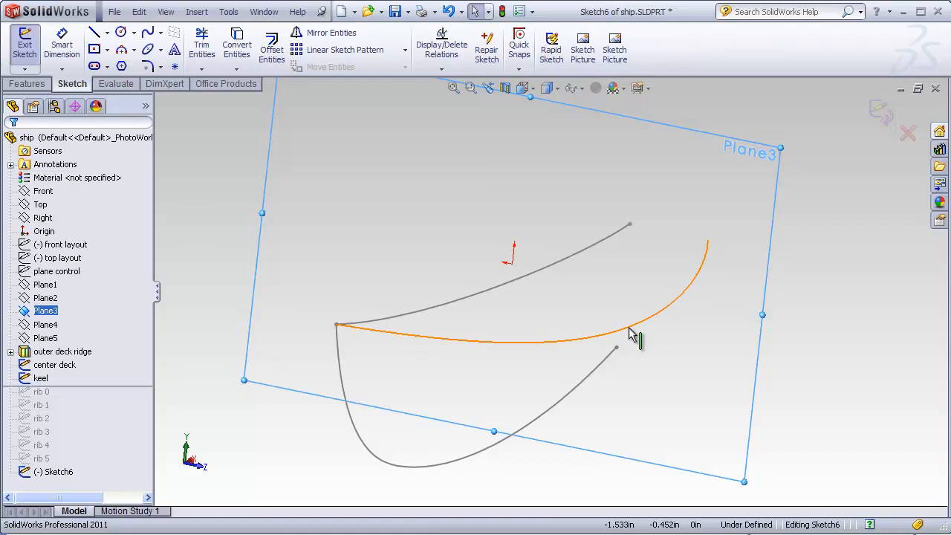
middle_drag(628, 333, 642, 303)
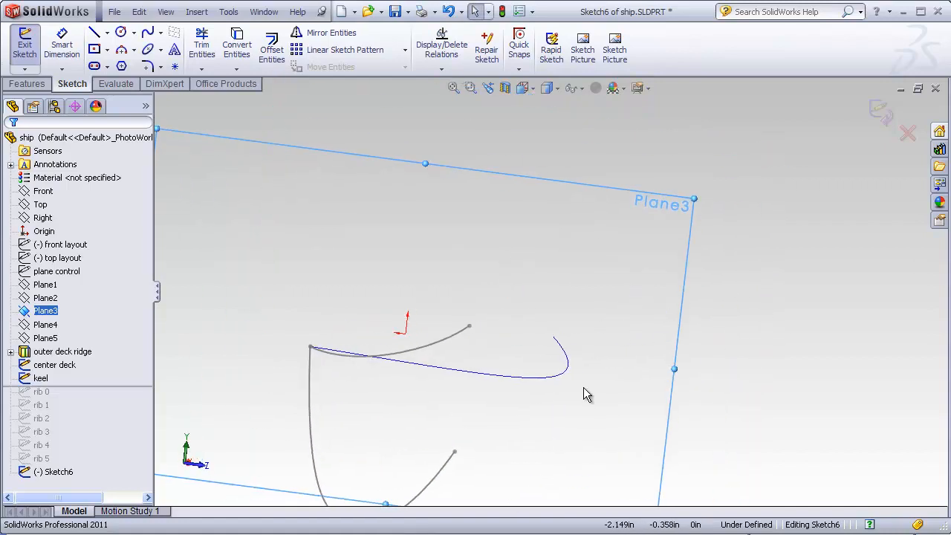
middle_drag(586, 397, 571, 359)
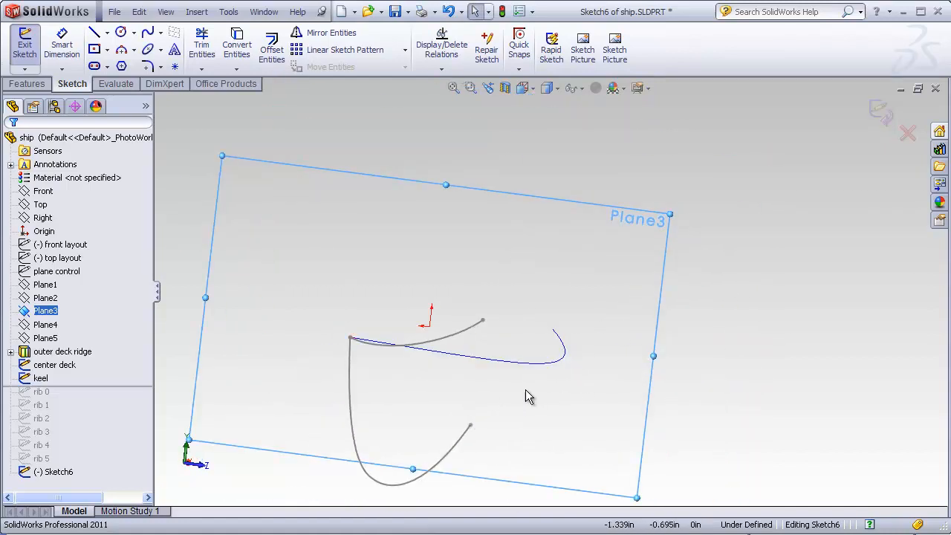
mouse_move(527, 399)
middle_down()
mouse_move(556, 357)
mouse_move(524, 381)
middle_up()
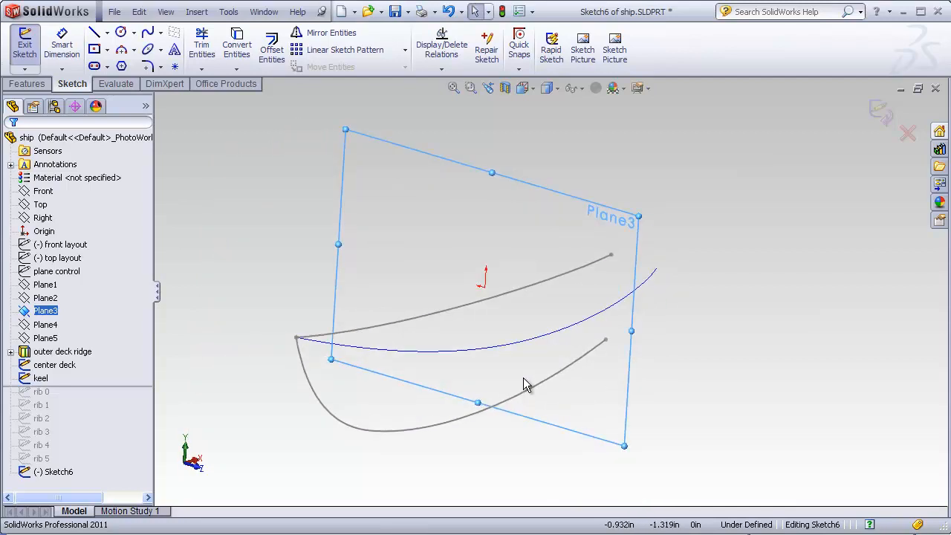
mouse_move(525, 371)
middle_down()
mouse_move(509, 354)
mouse_move(516, 367)
middle_up()
scroll(490, 337, down, 2)
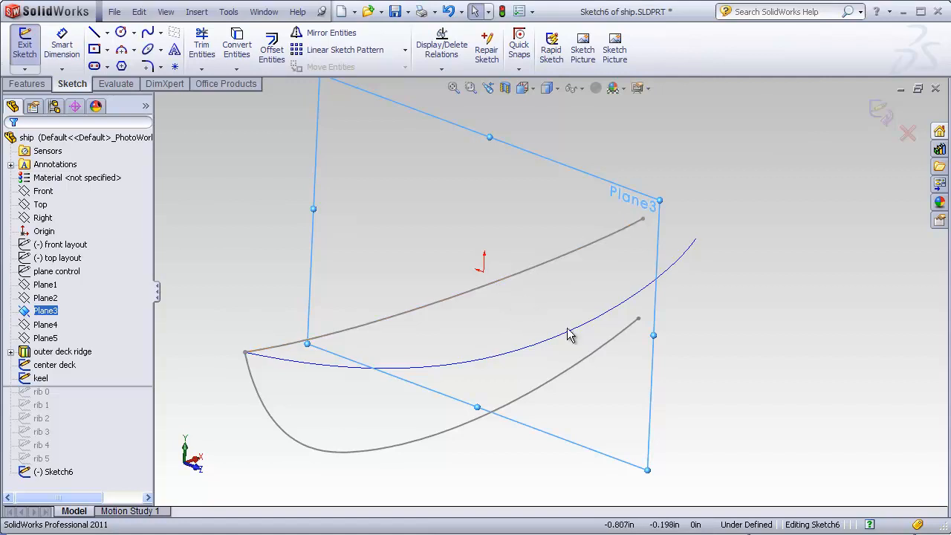
middle_drag(580, 349, 691, 358)
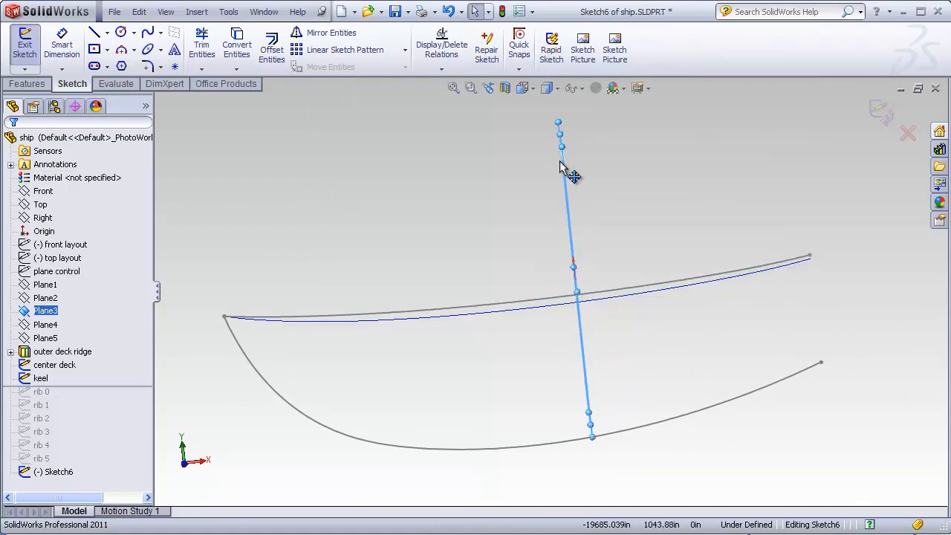
Step: Sketch a horizontal line near the deck curves on Plane3 and a vertical line about 2.07 in long down from its inner end
middle_drag(562, 403, 597, 432)
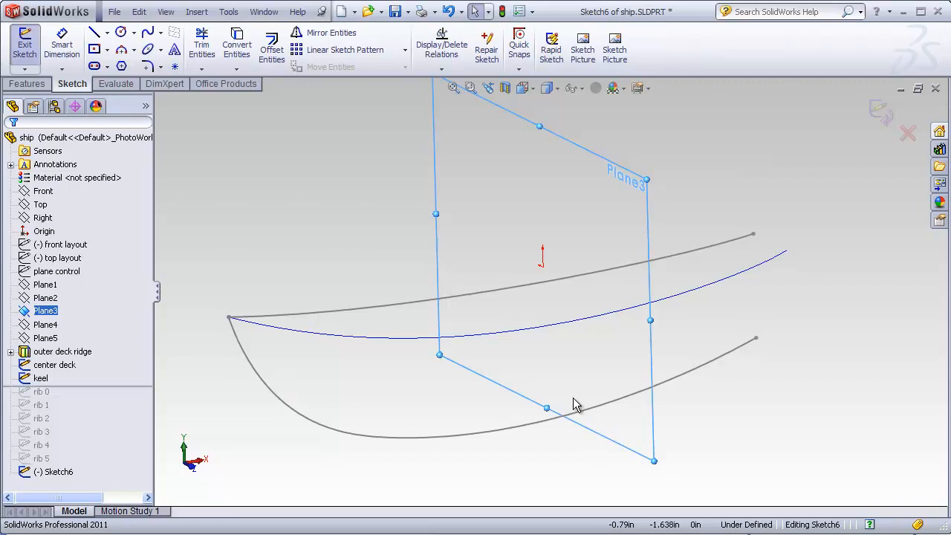
mouse_move(573, 391)
middle_down()
mouse_move(569, 371)
mouse_move(582, 364)
mouse_move(586, 384)
middle_up()
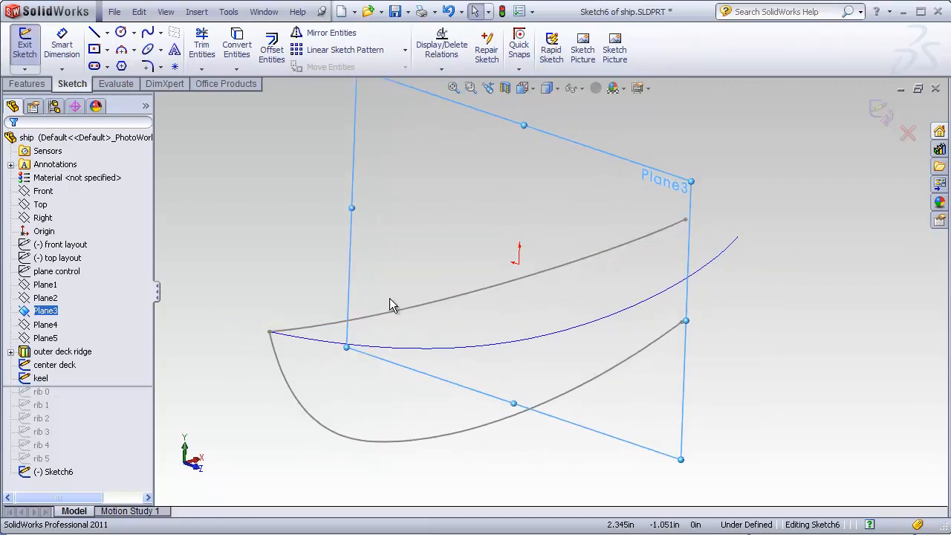
middle_drag(392, 330, 416, 279)
middle_drag(562, 309, 567, 289)
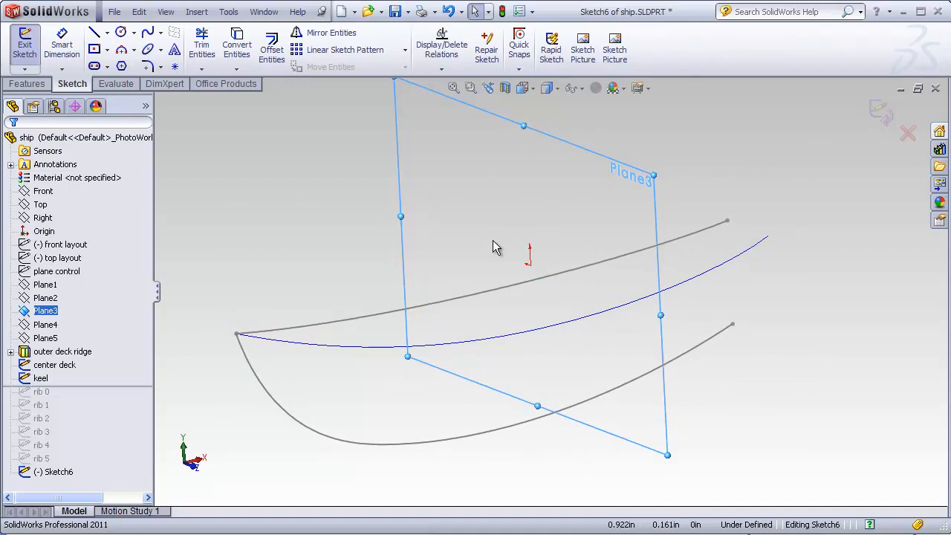
mouse_move(494, 245)
middle_down()
mouse_move(484, 218)
mouse_move(463, 218)
mouse_move(494, 237)
middle_up()
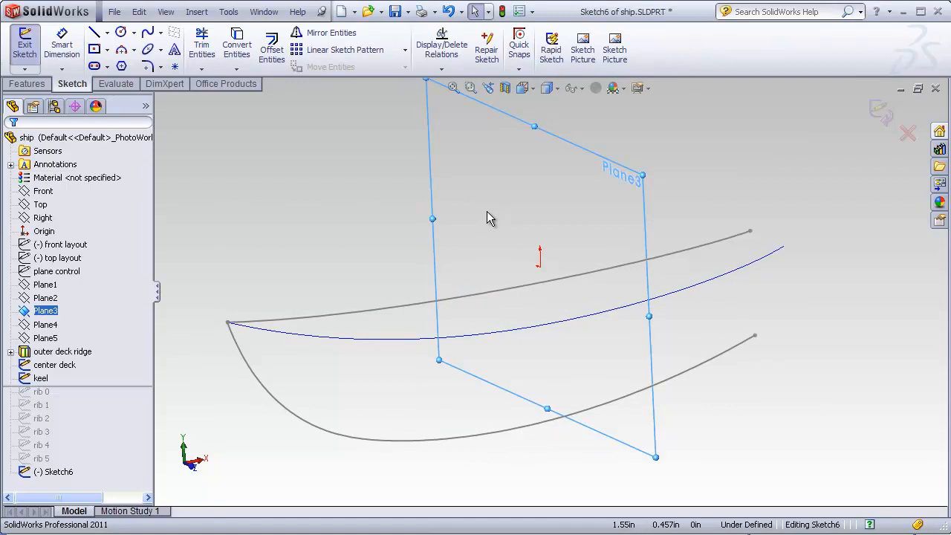
mouse_move(488, 211)
middle_down()
mouse_move(500, 220)
mouse_move(482, 211)
middle_up()
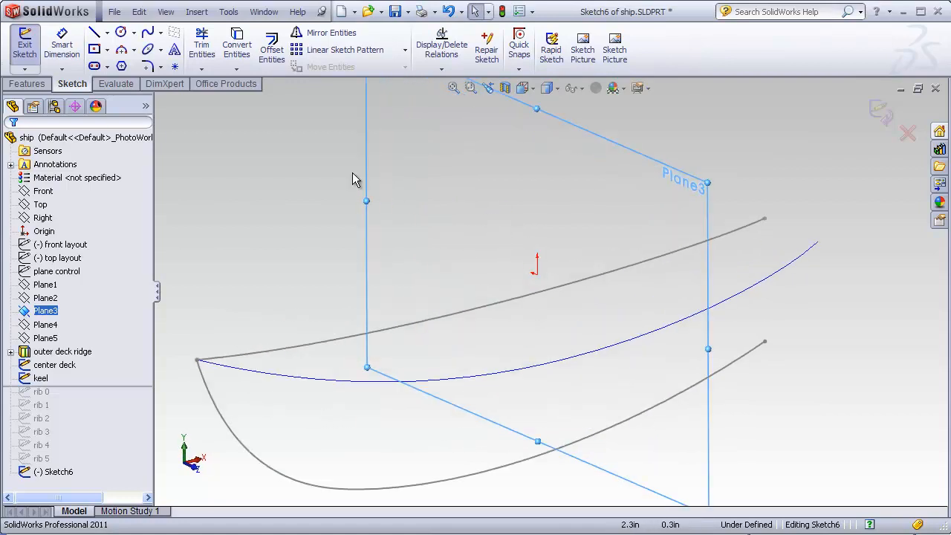
click(95, 33)
click(637, 323)
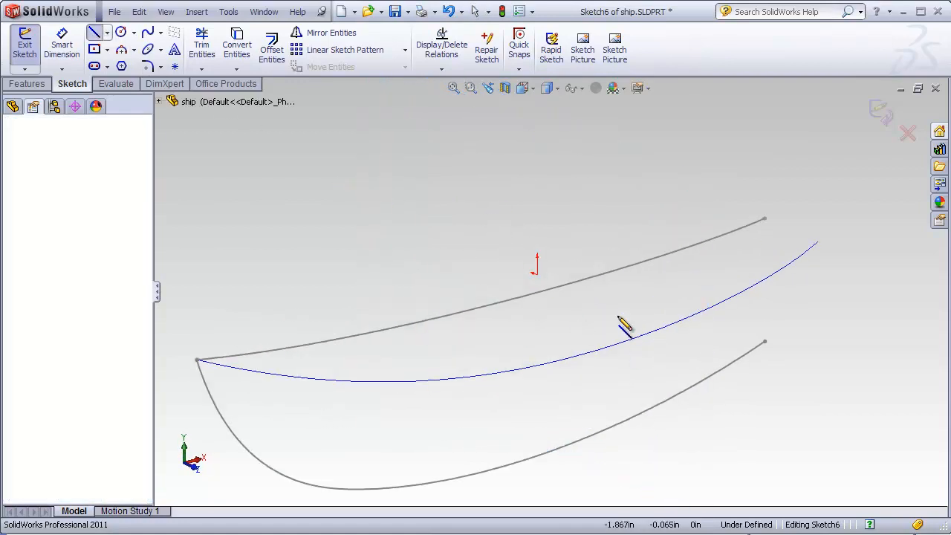
click(506, 267)
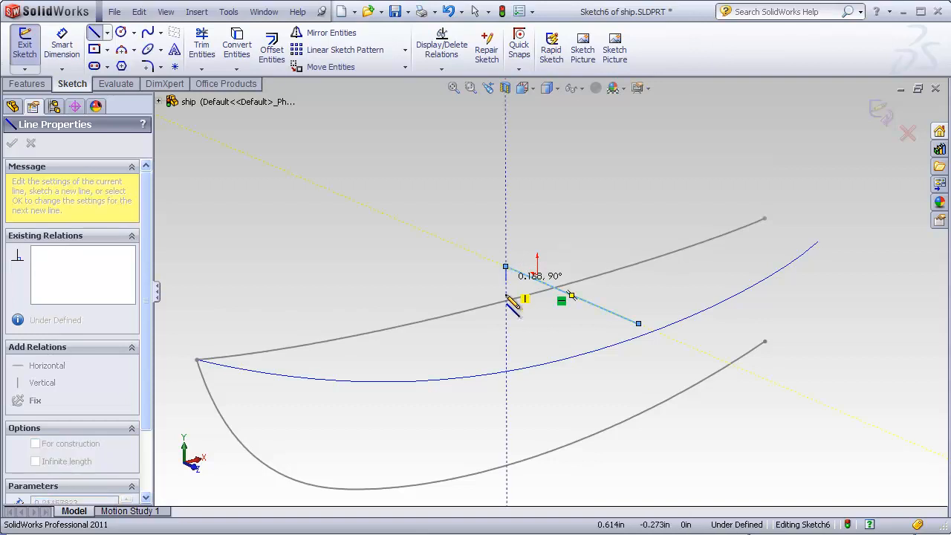
click(507, 441)
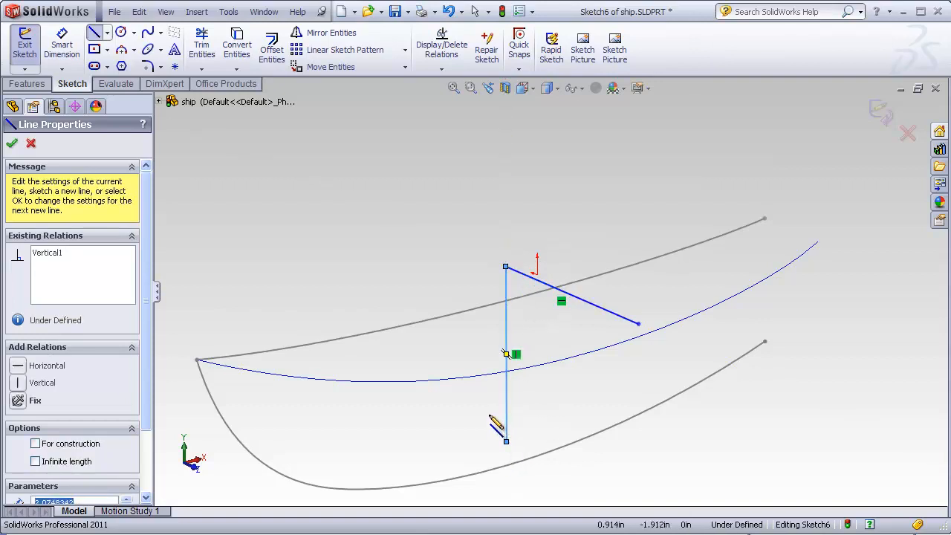
key(Escape)
Step: Add a Pierce relation between the shared corner of the two lines and the center deck curve
mouse_move(619, 344)
middle_down()
mouse_move(574, 327)
mouse_move(599, 327)
mouse_move(607, 344)
mouse_move(597, 361)
middle_up()
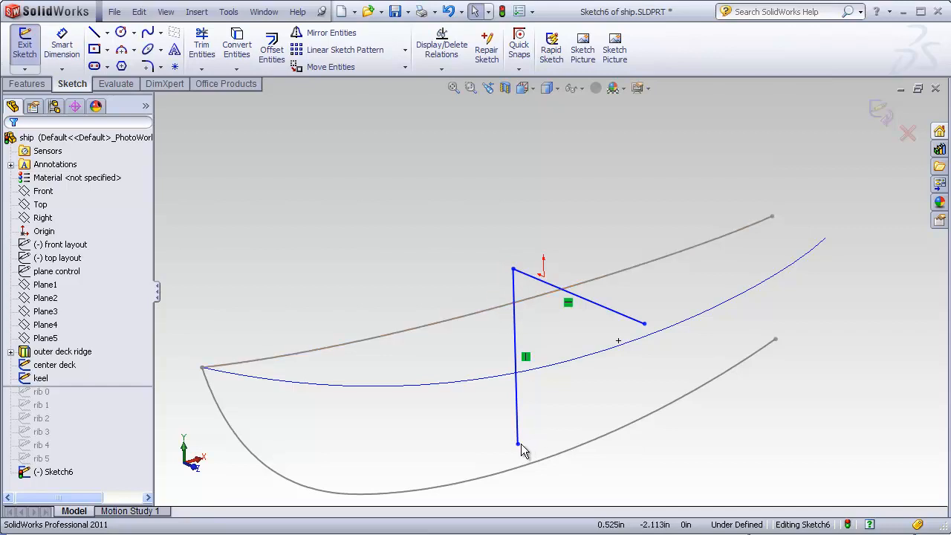
click(656, 336)
mouse_move(554, 308)
middle_down()
mouse_move(502, 268)
mouse_move(532, 289)
mouse_move(517, 304)
middle_up()
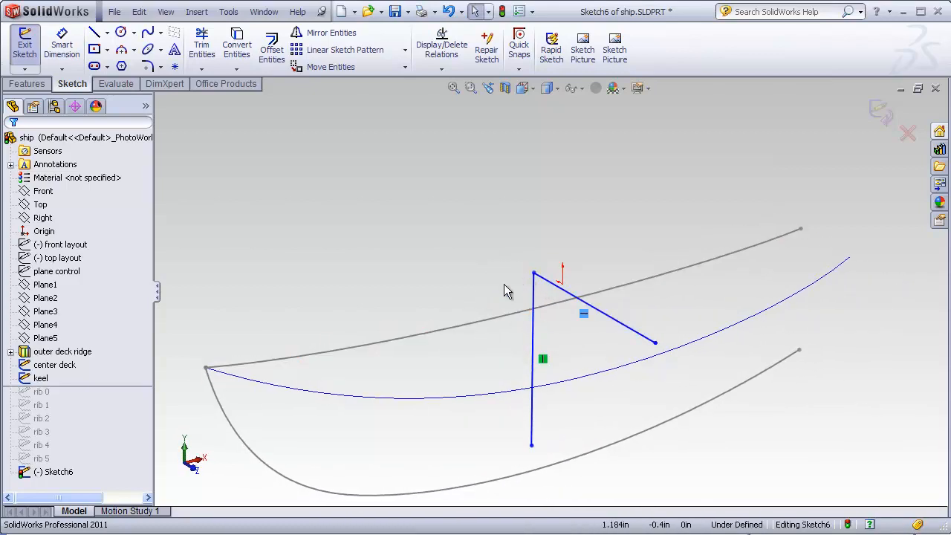
click(534, 273)
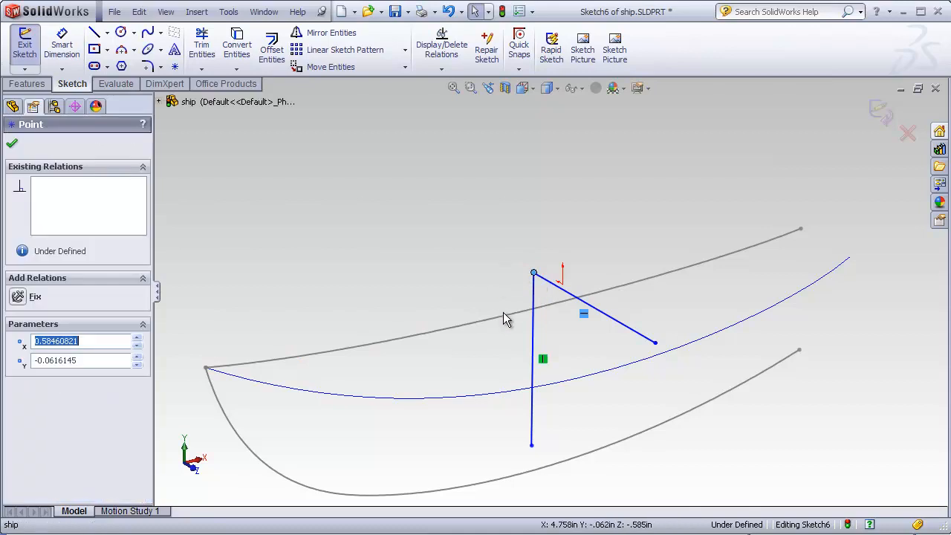
ctrl+click(503, 316)
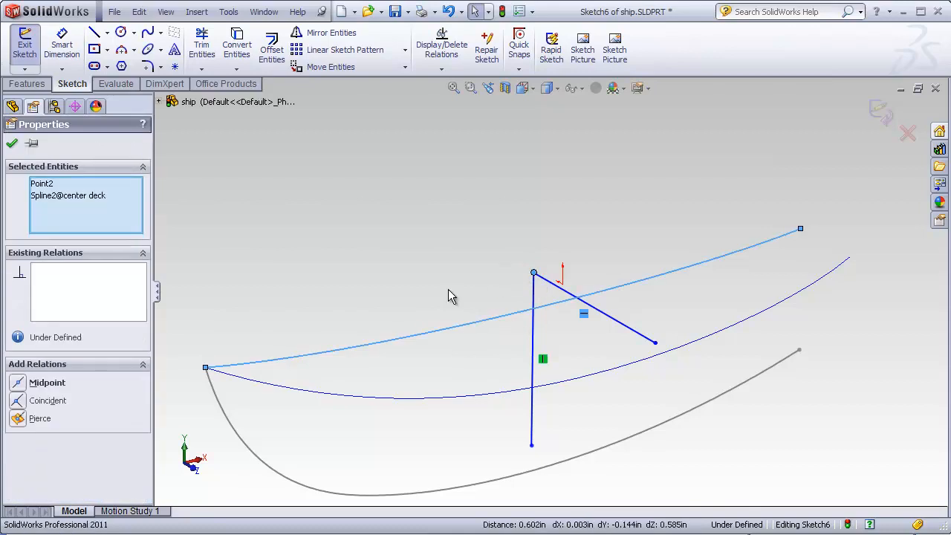
click(18, 420)
click(388, 315)
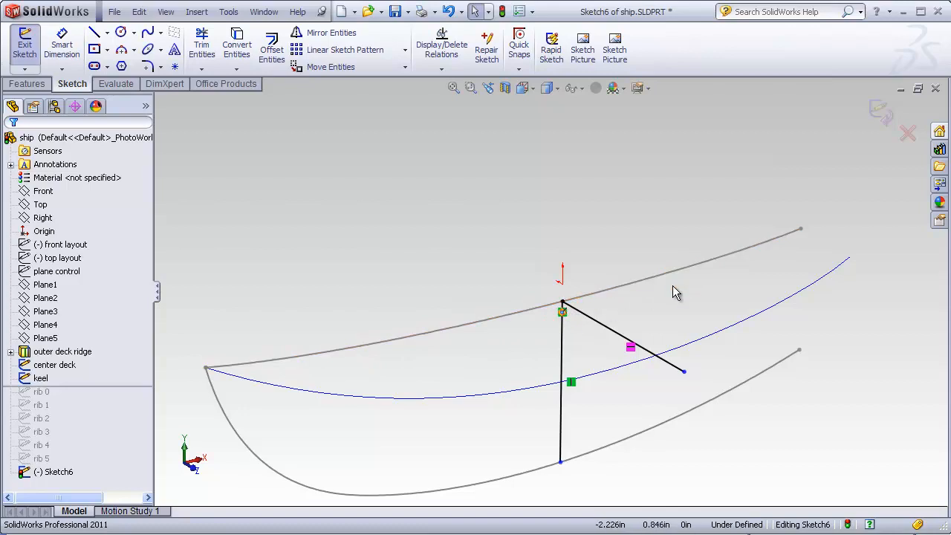
Step: Add a Pierce relation between the horizontal line's outer endpoint and the outer deck ridge curve
click(684, 374)
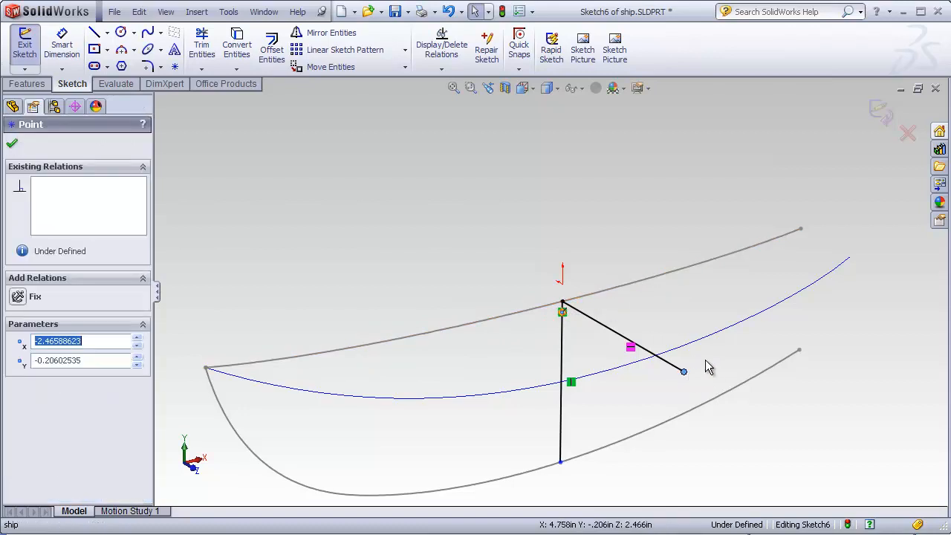
ctrl+click(690, 350)
click(40, 382)
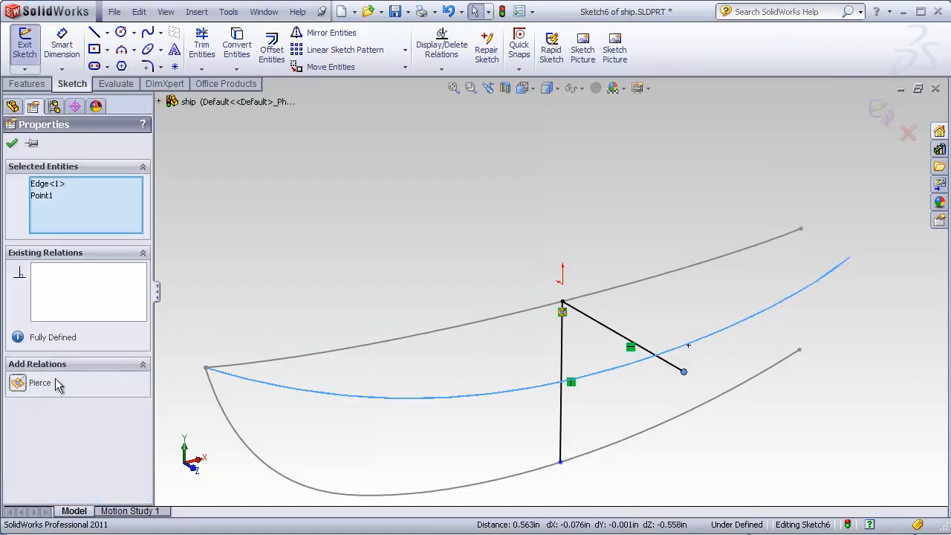
click(354, 274)
Step: Add a Pierce relation between the vertical line's lower endpoint and the keel curve
click(561, 463)
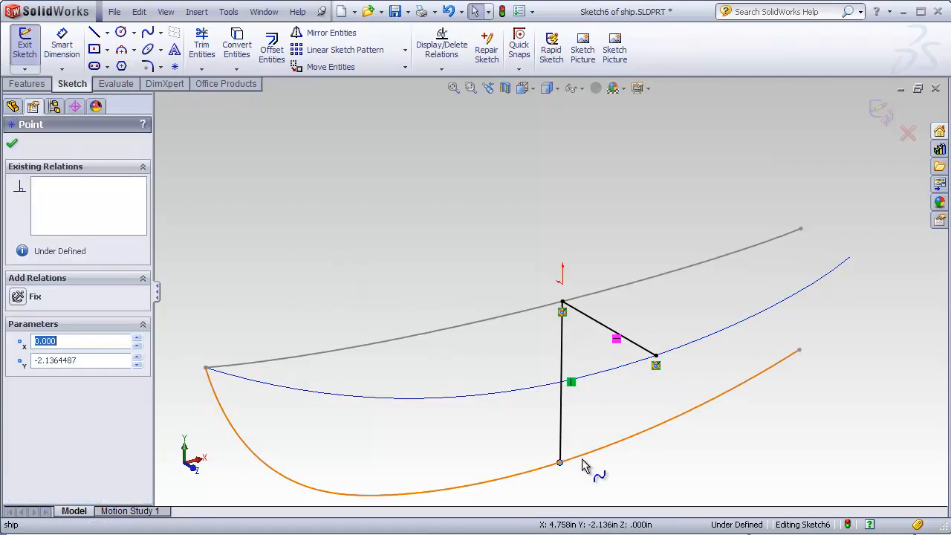
ctrl+click(252, 444)
click(18, 418)
click(343, 289)
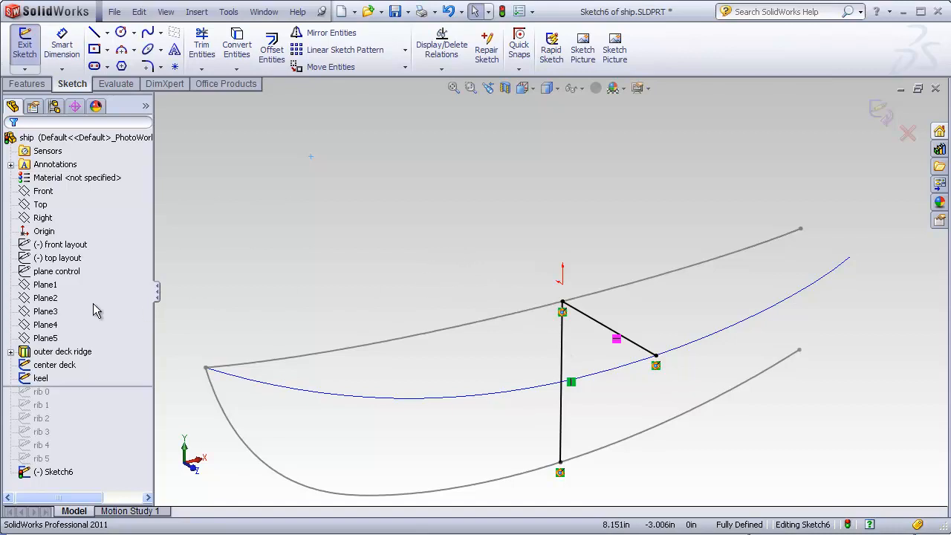
Step: Examine from several angles how the pierced sketch points sit on the guide curves where these cross Plane3
click(44, 310)
middle_drag(334, 327, 375, 312)
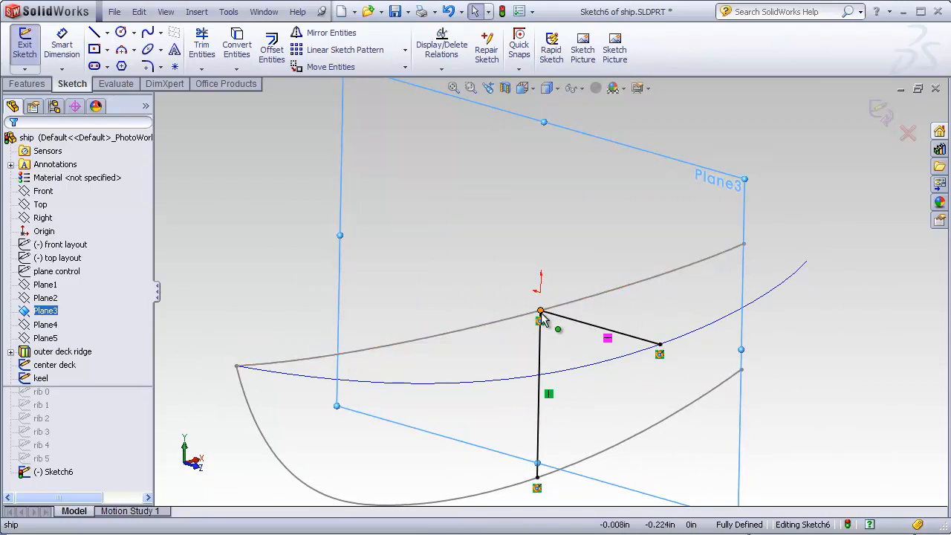
middle_drag(501, 304, 713, 332)
scroll(713, 332, down, 4)
click(402, 277)
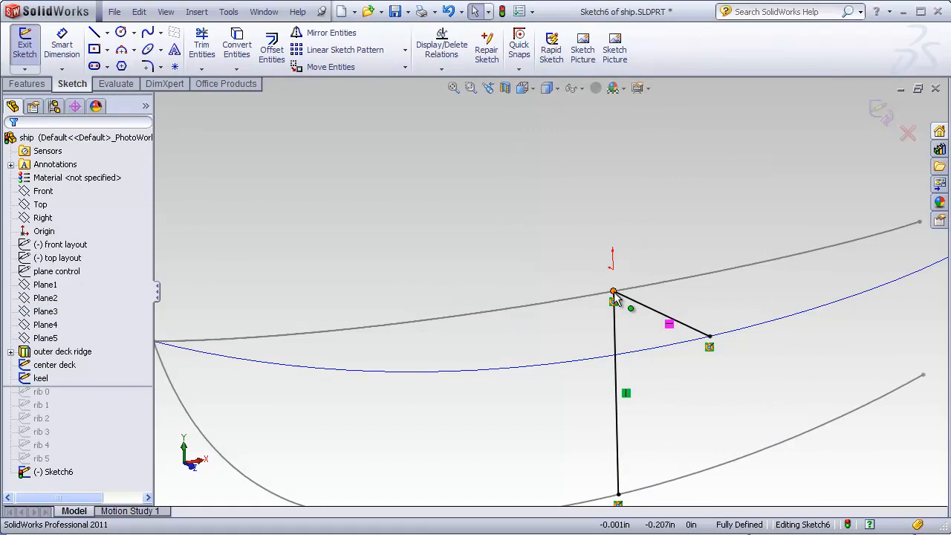
scroll(613, 297, up, 2)
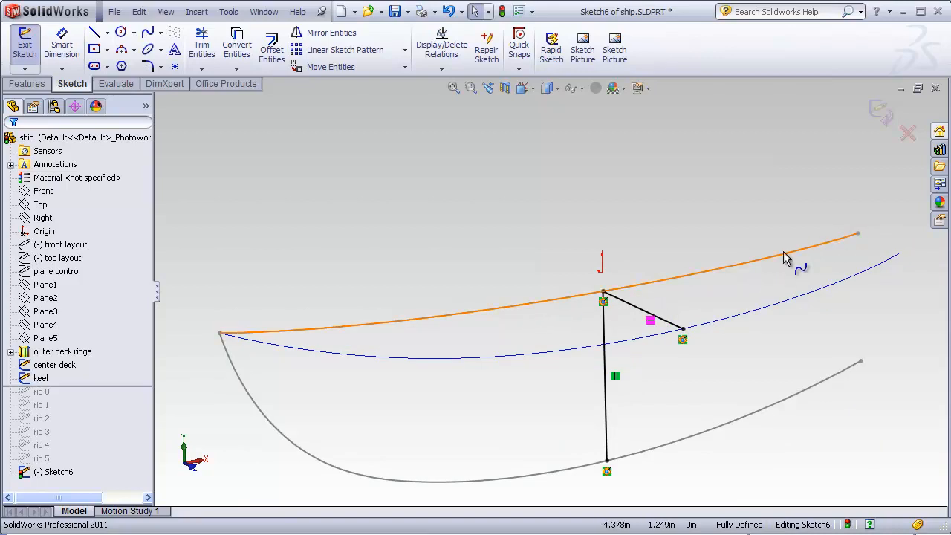
mouse_move(537, 322)
middle_down()
mouse_move(522, 316)
mouse_move(540, 330)
middle_up()
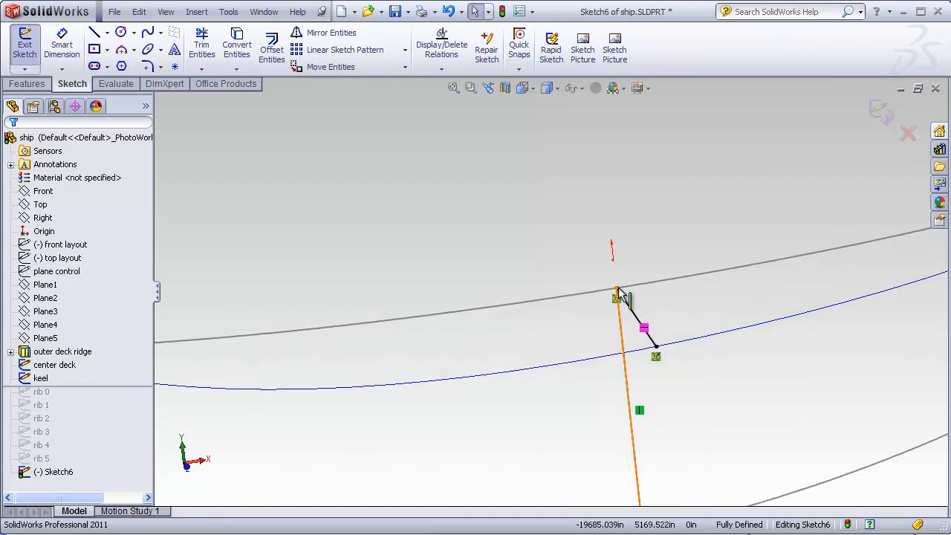
middle_drag(624, 301, 569, 314)
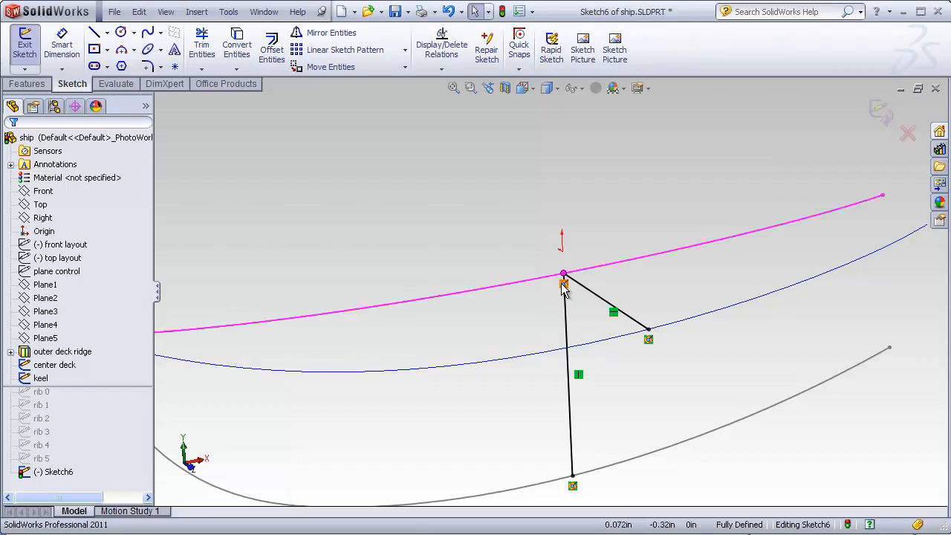
mouse_move(563, 289)
middle_down()
mouse_move(557, 275)
mouse_move(571, 278)
middle_up()
Step: Sketch a two-point spline from the outer deck ridge point to the keel point to close the rib profile
click(149, 33)
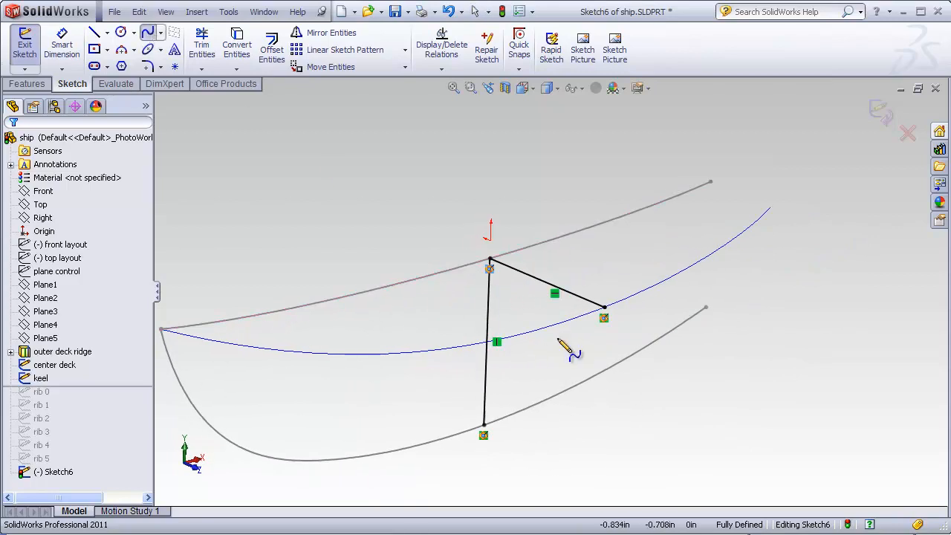
click(604, 307)
click(484, 424)
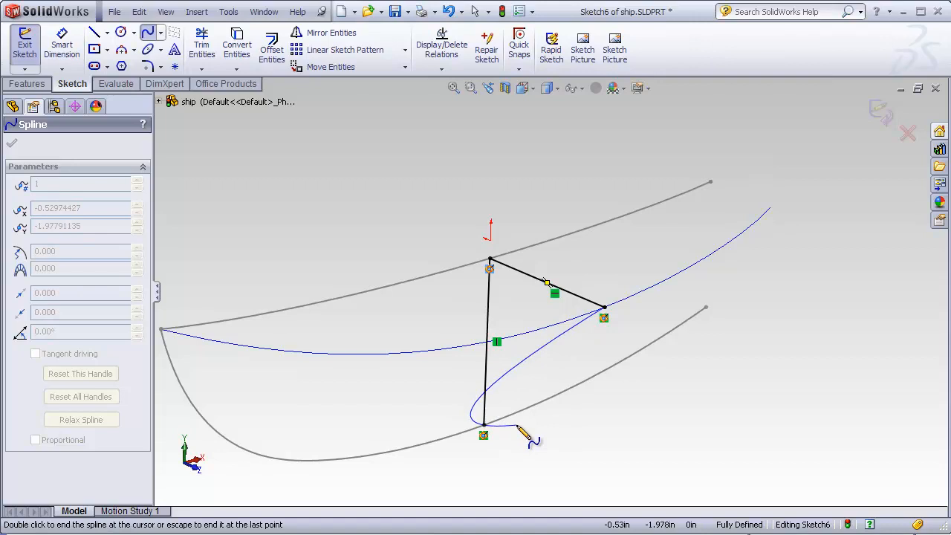
key(Escape)
Step: View the sketch from the Left and reshape the spline with its end handles into an S-curved hull side, nearly vertical at the deck
click(546, 88)
click(524, 124)
click(621, 211)
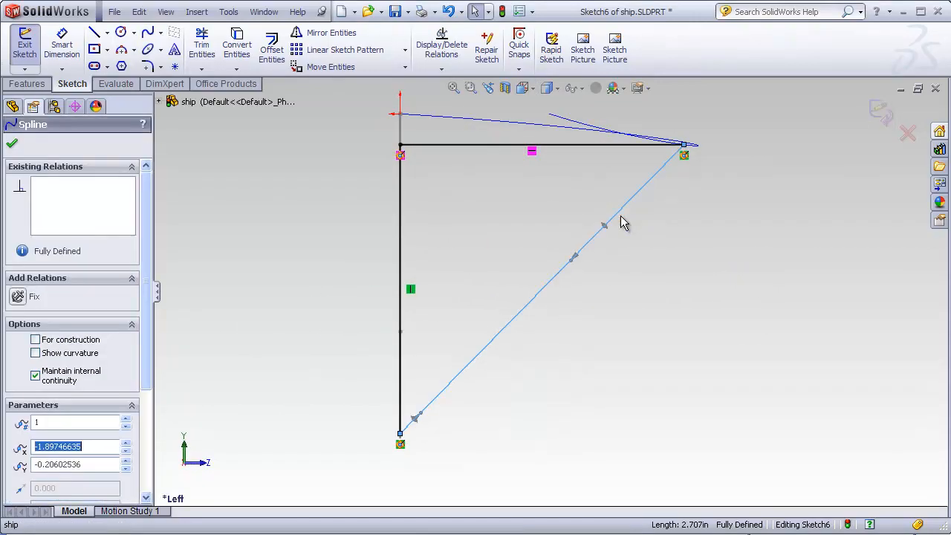
drag(584, 265, 672, 280)
drag(442, 381, 439, 357)
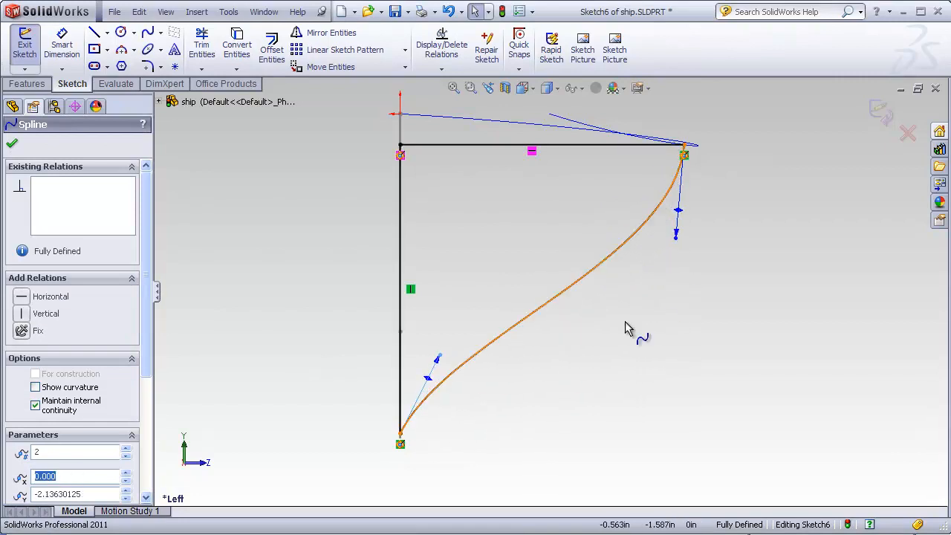
drag(676, 235, 681, 313)
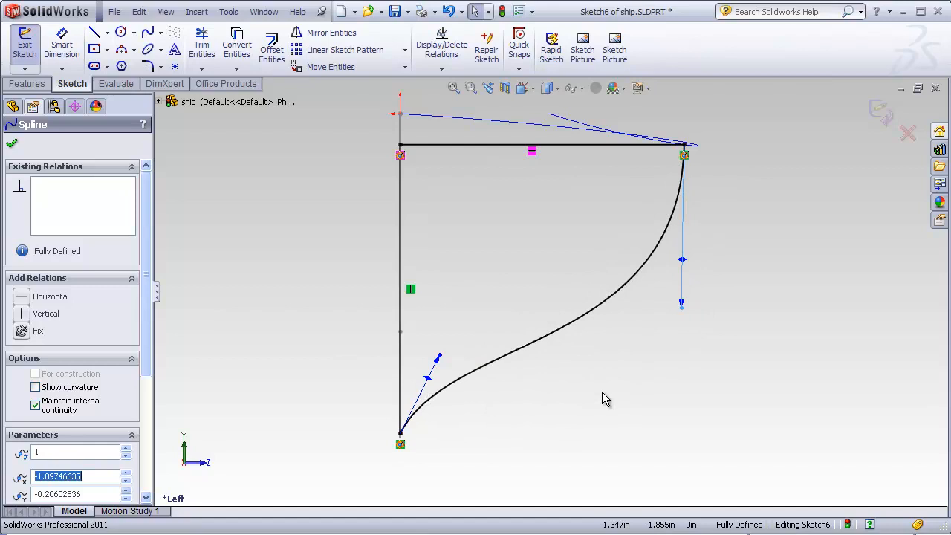
Step: Delete the Pierce relation at the keel, move the profile's lower corner up off the keel curve and inspect the gap
mouse_move(601, 398)
middle_down()
mouse_move(567, 390)
mouse_move(537, 401)
middle_up()
middle_drag(557, 278, 542, 293)
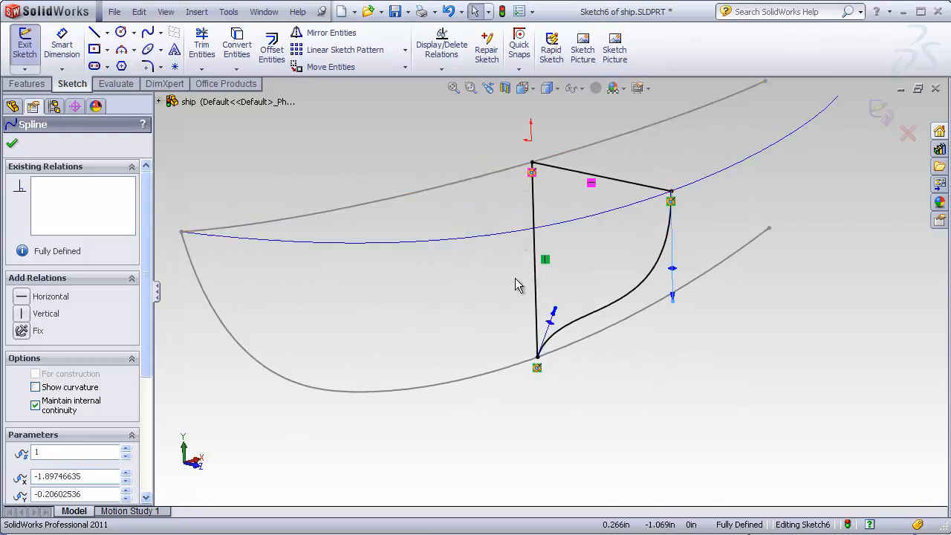
click(537, 368)
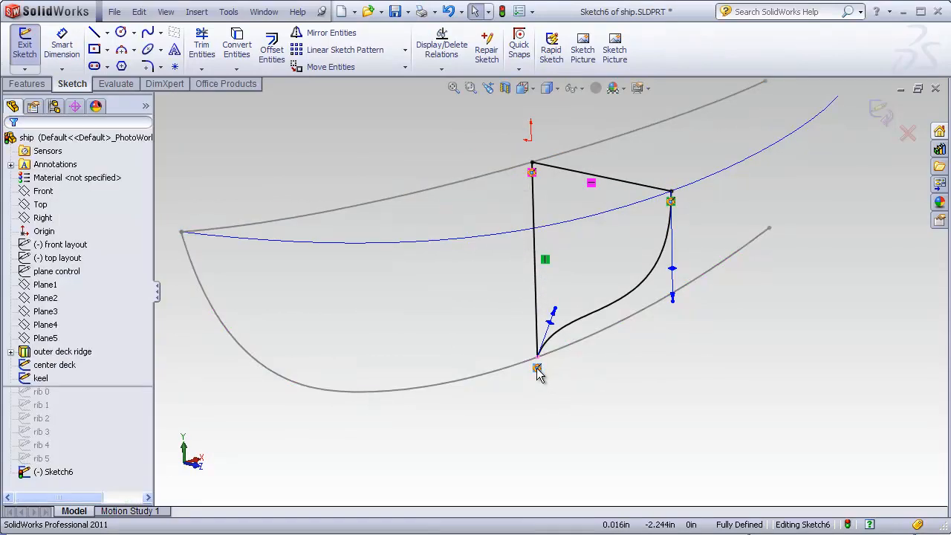
drag(537, 358, 539, 338)
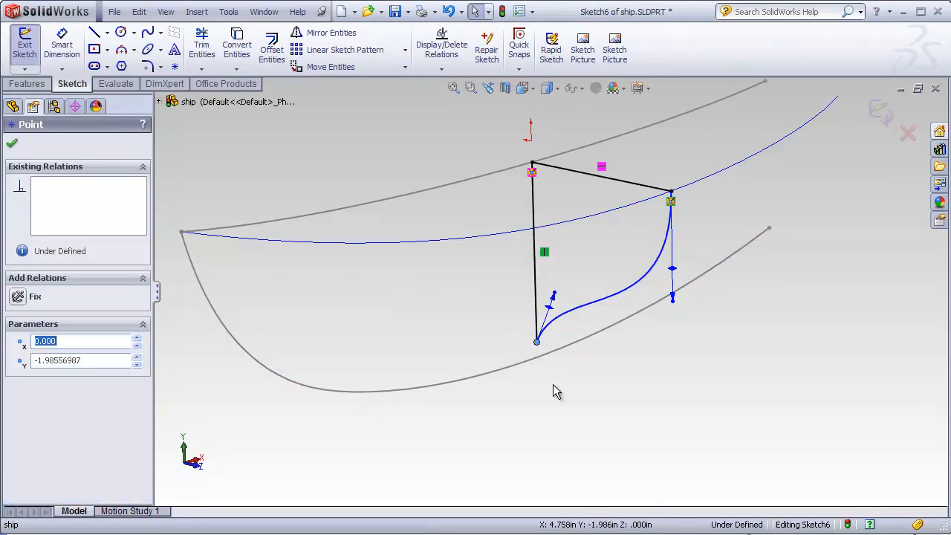
click(552, 407)
mouse_move(552, 408)
middle_down()
mouse_move(543, 393)
mouse_move(578, 292)
mouse_move(533, 197)
mouse_move(524, 231)
middle_up()
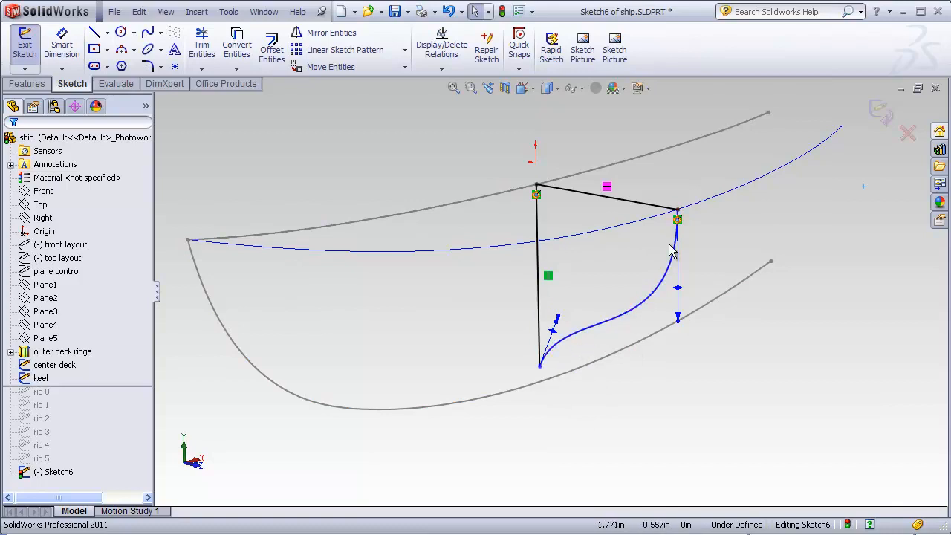
scroll(548, 383, down, 2)
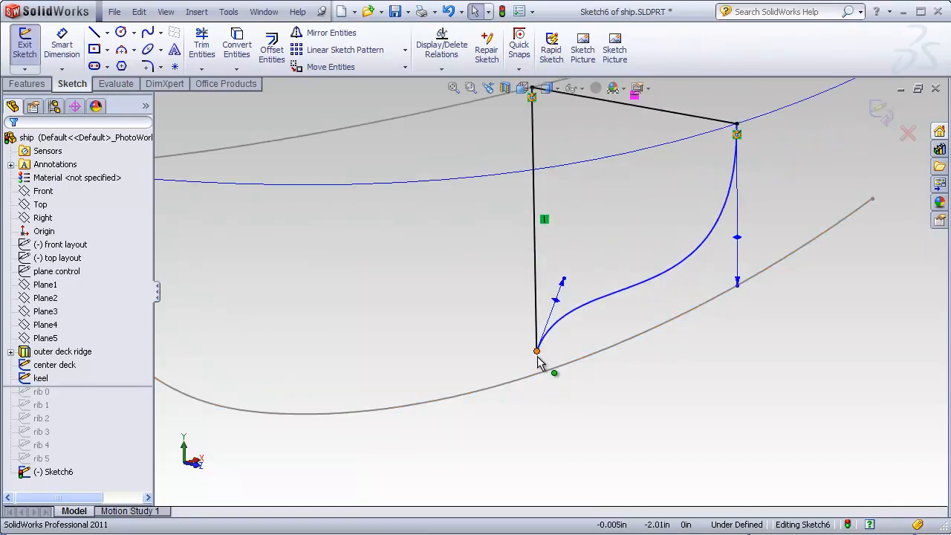
scroll(550, 381, up, 2)
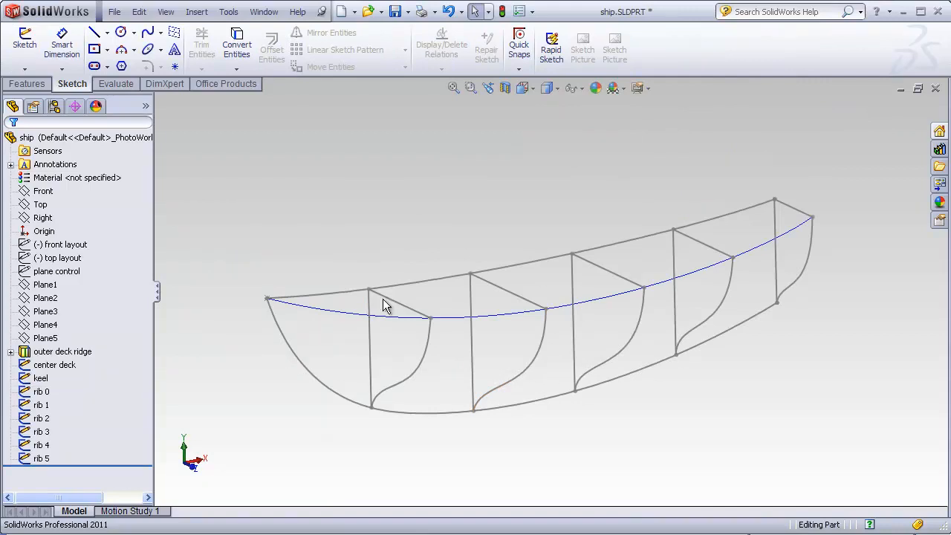
Step: Open the rib 0 sketch for editing and inspect its point at the bow where the guide curves meet
middle_drag(368, 253, 359, 252)
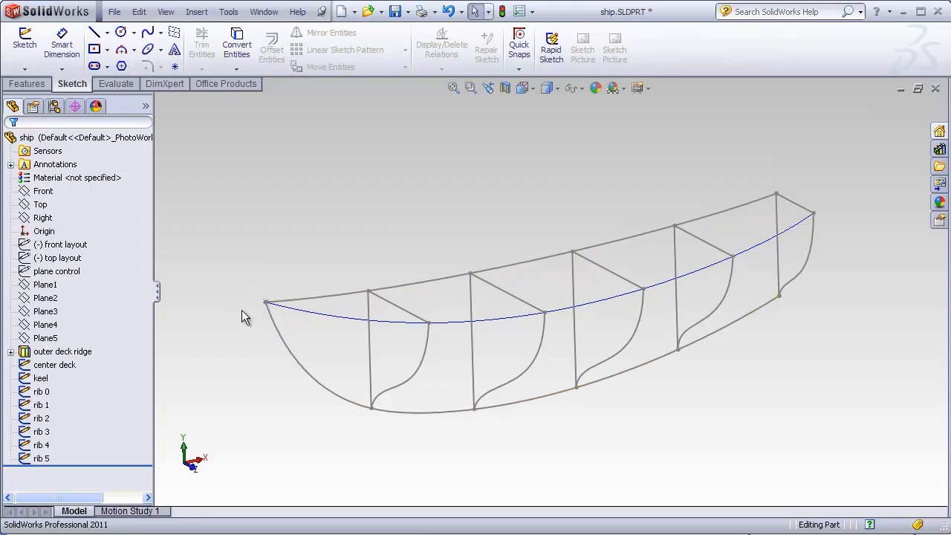
right_click(42, 391)
click(49, 350)
scroll(292, 322, down, 3)
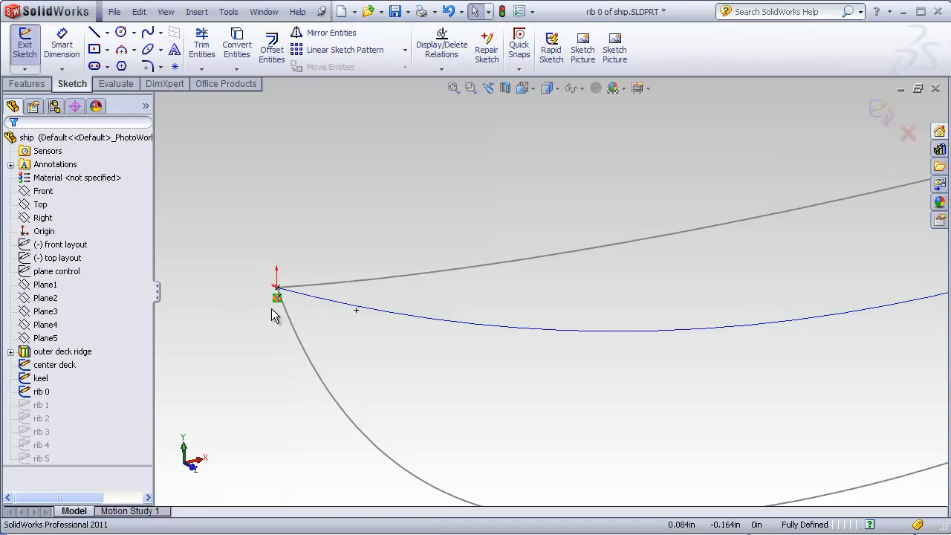
Step: Examine the rib 0 point and the guide curves meeting at the bow from several angles, and exit the sketch
click(276, 291)
click(404, 362)
scroll(621, 340, up, 3)
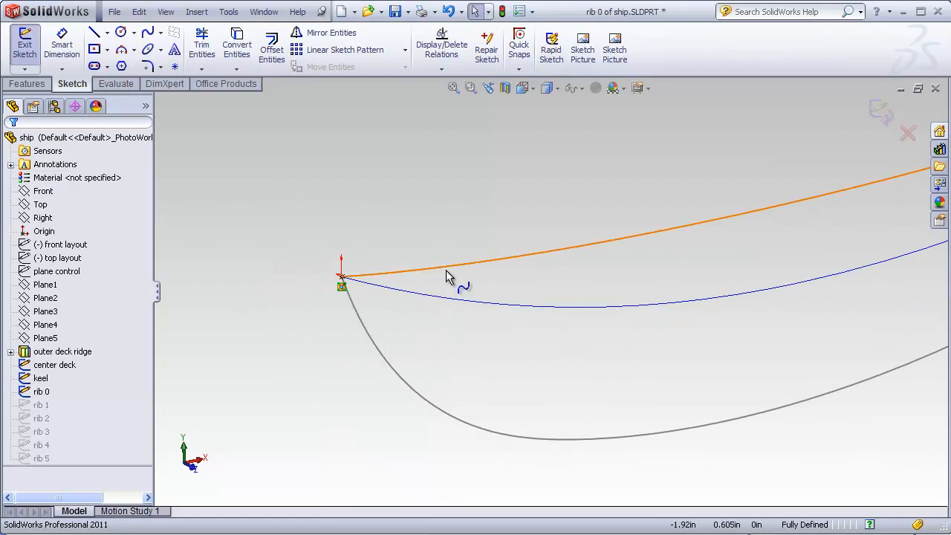
mouse_move(309, 364)
middle_down()
mouse_move(322, 342)
mouse_move(374, 329)
mouse_move(333, 352)
middle_up()
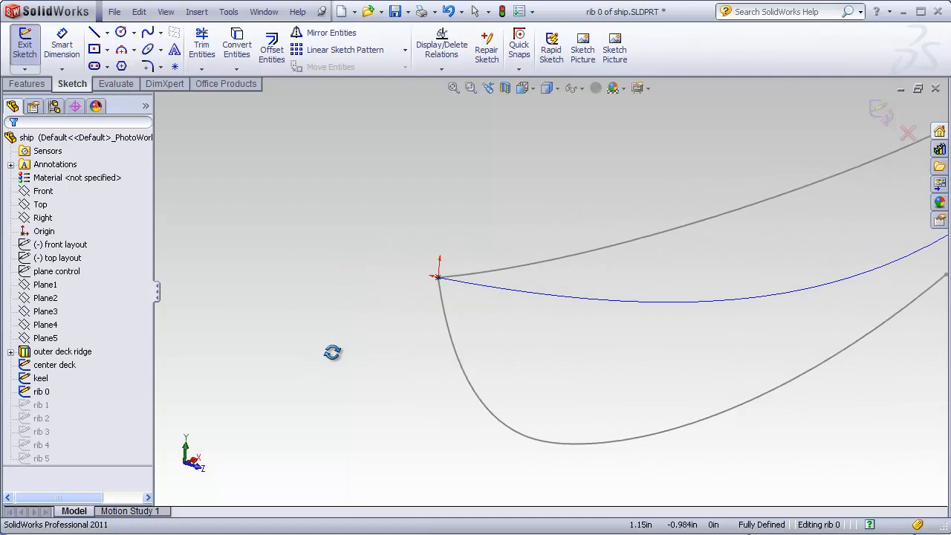
scroll(743, 279, up, 1)
scroll(739, 264, down, 1)
middle_drag(739, 264, 728, 269)
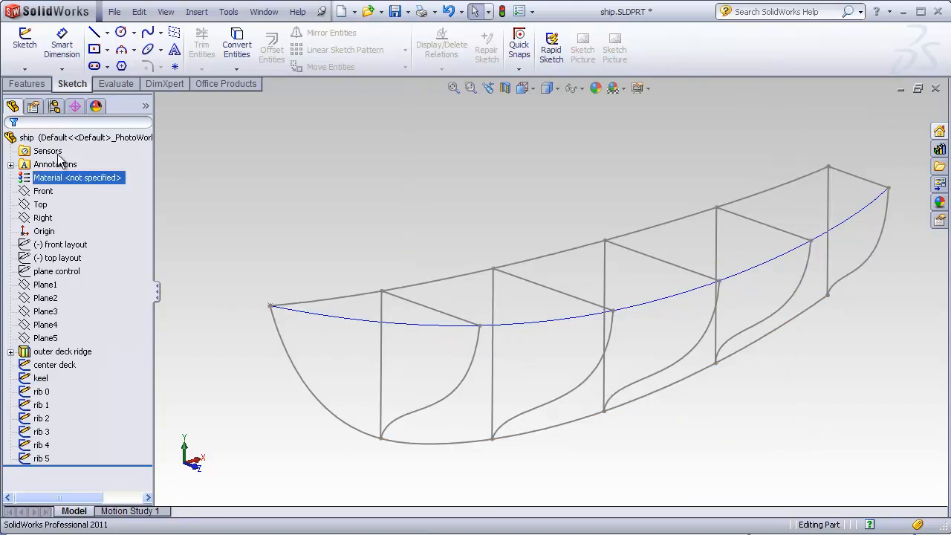
Step: Start a Lofted Boss/Base through rib 0 to rib 4, picking rib 1 near the center deck and ribs 2 to 4 near their outer corners
click(30, 86)
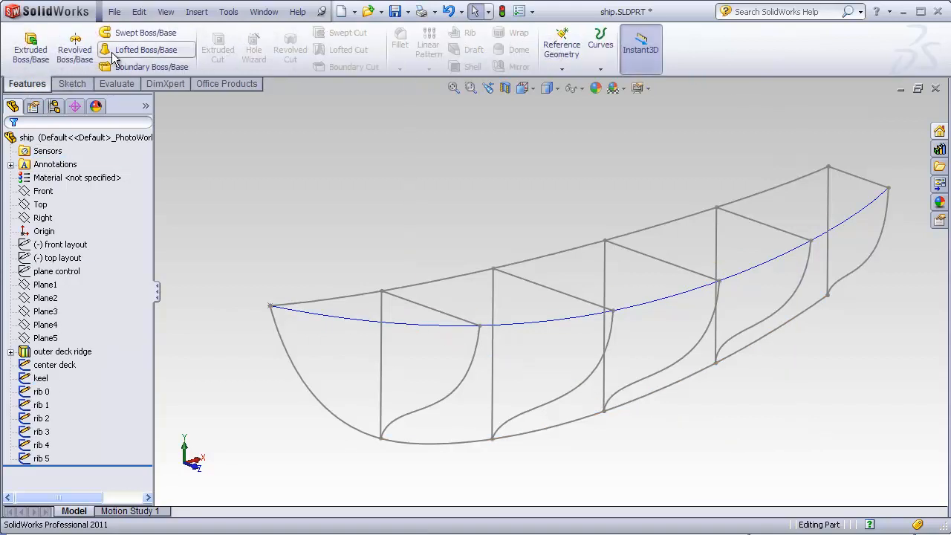
click(141, 49)
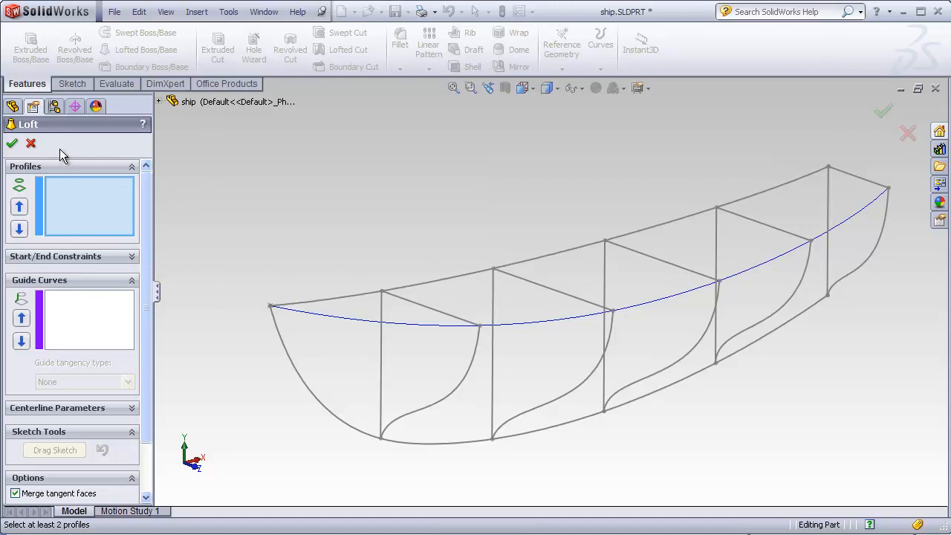
click(159, 101)
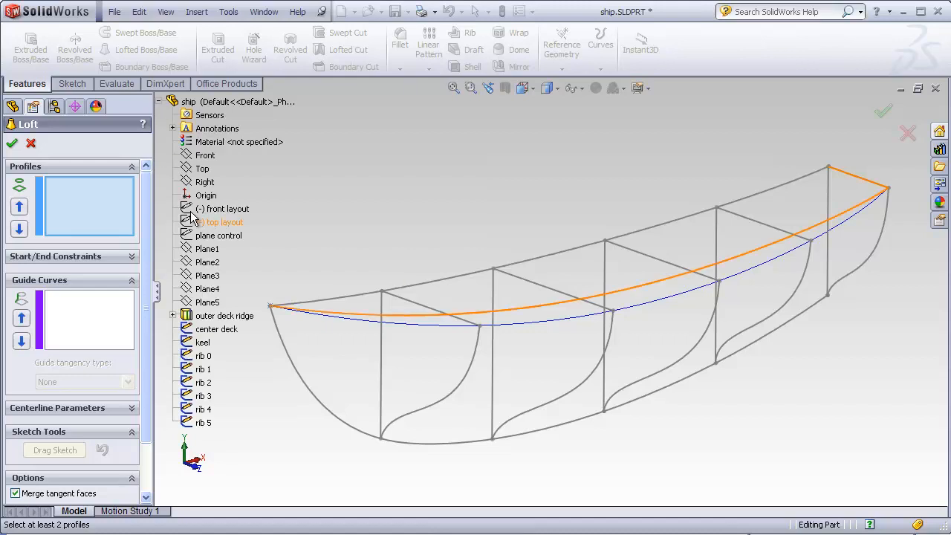
click(203, 360)
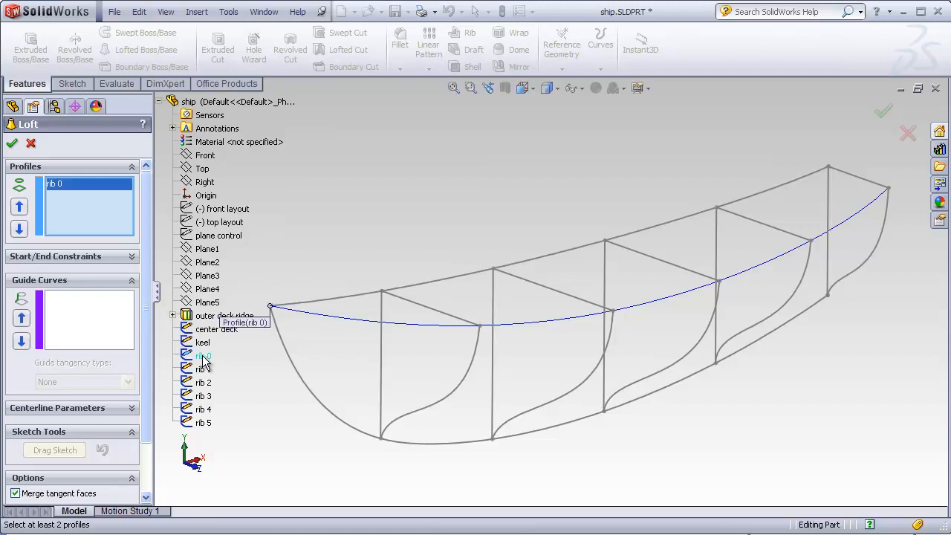
click(399, 302)
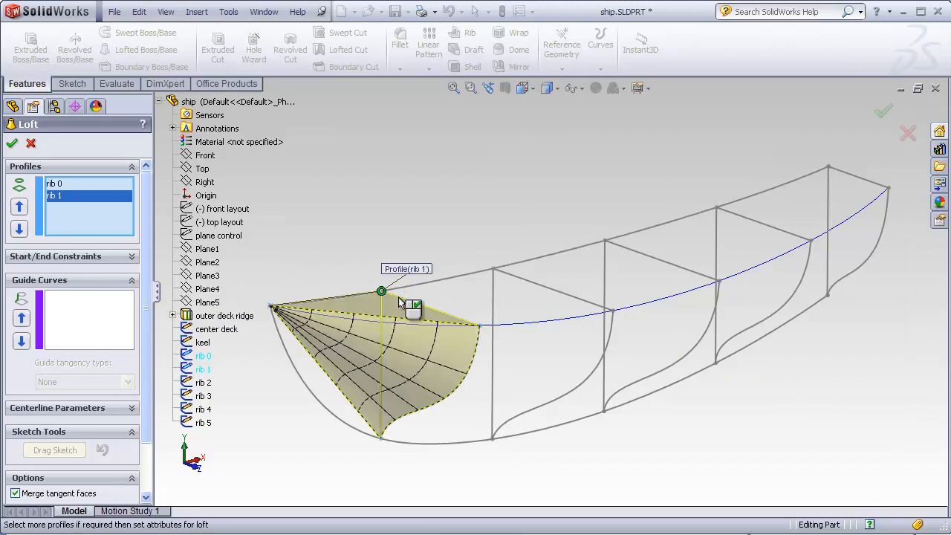
click(569, 295)
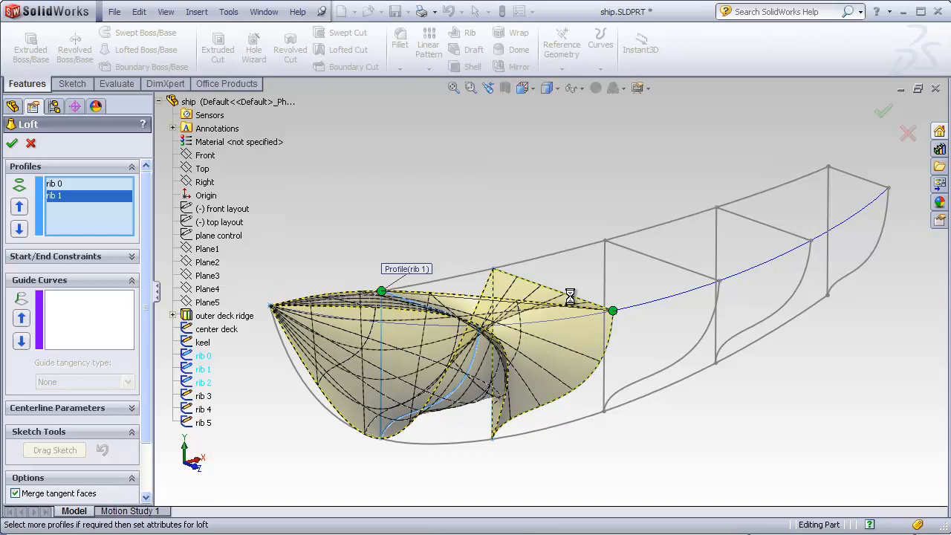
click(665, 261)
click(774, 230)
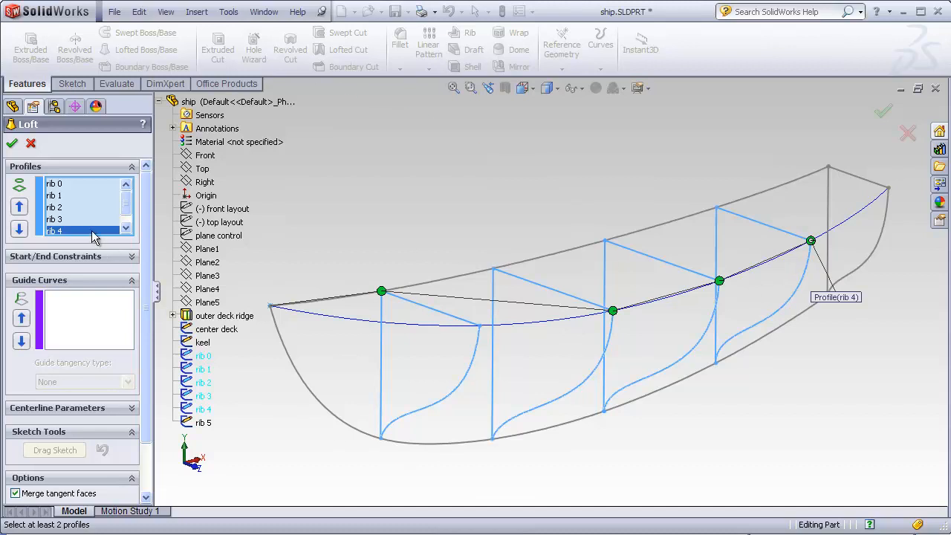
Step: Remove rib 4 and rib 3 from the loft profiles, inspect the preview between rib 1 and rib 2, and cancel the loft
key(Delete)
click(56, 221)
key(Delete)
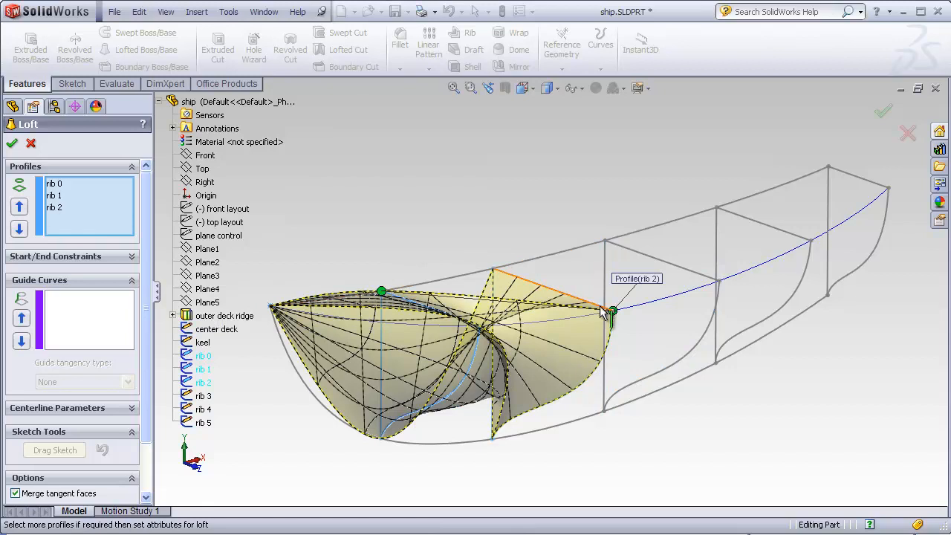
middle_drag(510, 245, 465, 195)
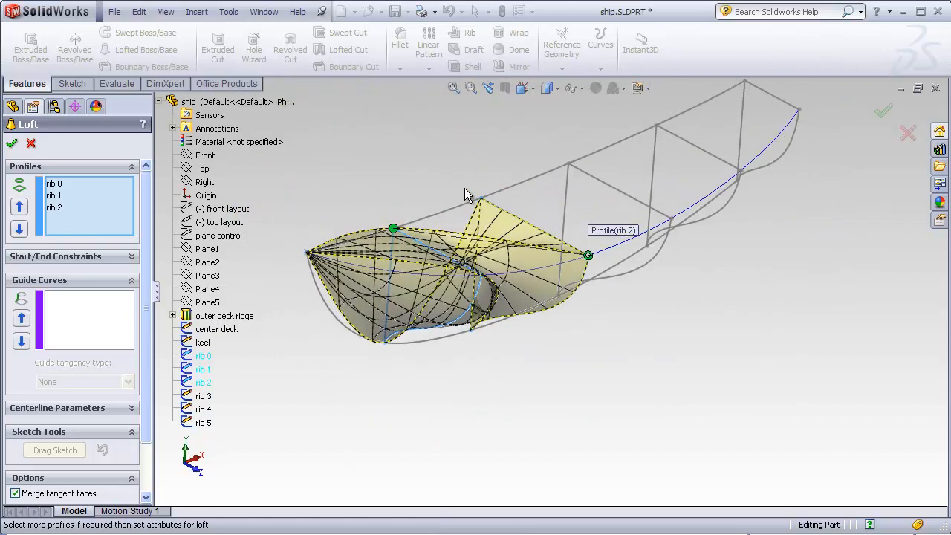
scroll(464, 191, down, 1)
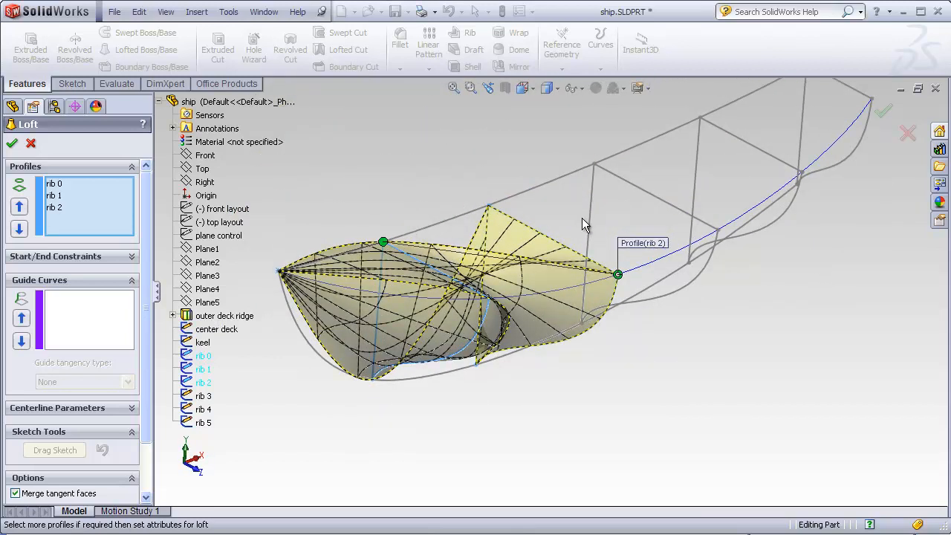
click(30, 142)
Step: Start a new loft through rib 0 to rib 5, picking each rib near its center deck corner, and clear all profile selections
middle_drag(514, 171, 505, 157)
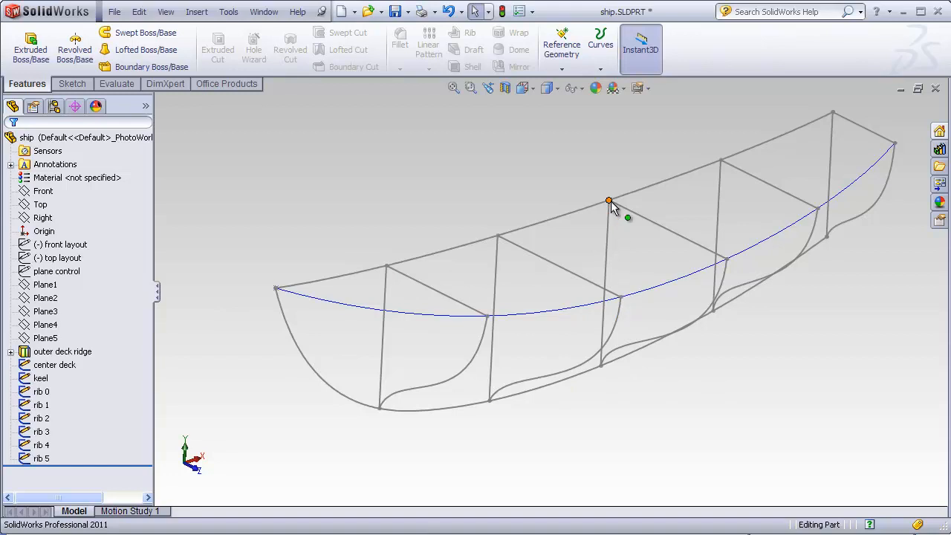
click(144, 50)
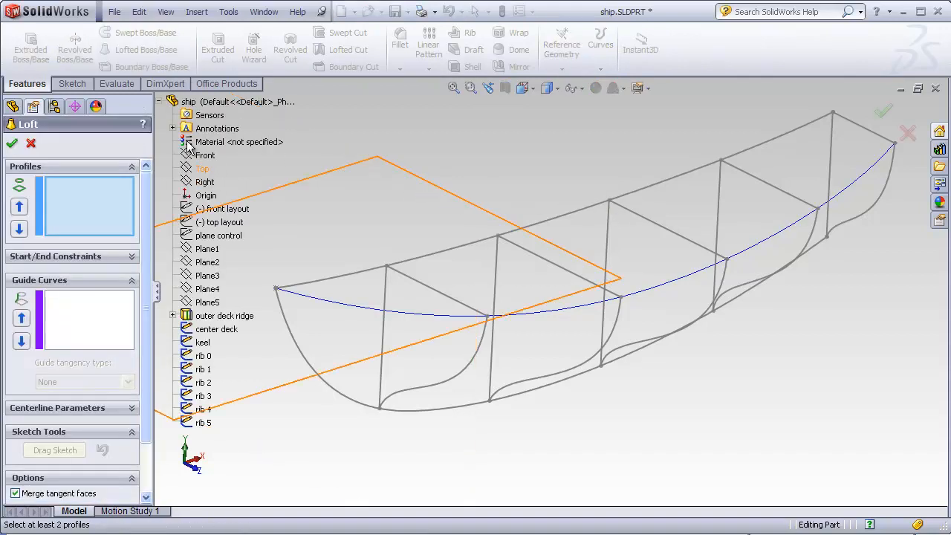
click(205, 356)
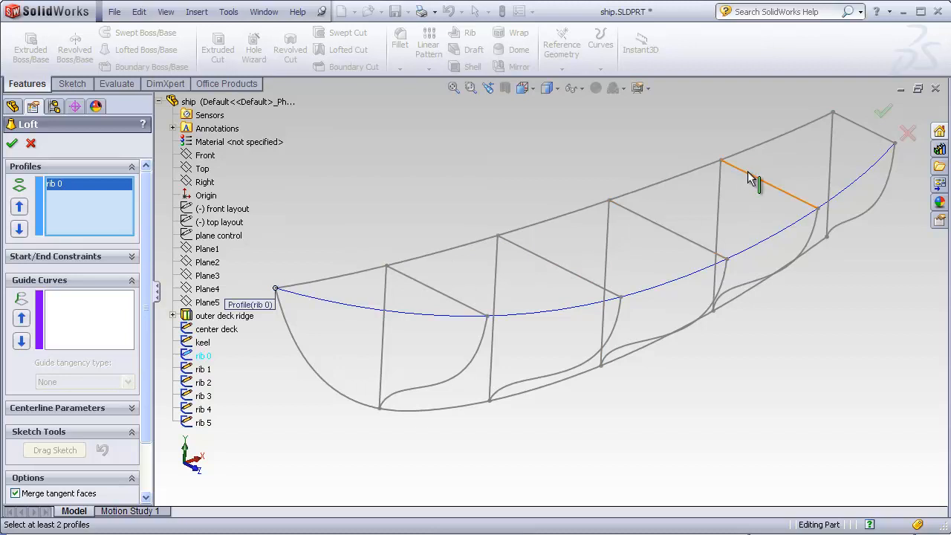
click(402, 275)
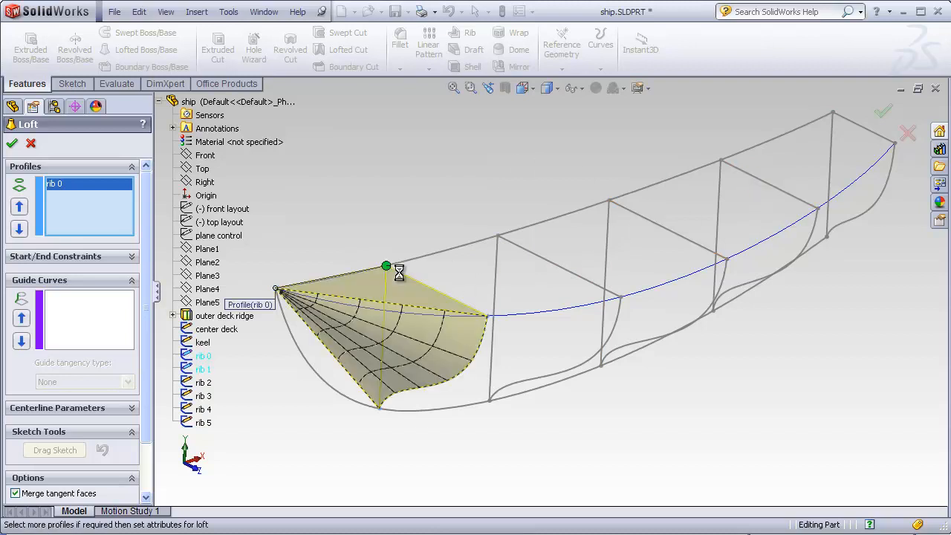
click(509, 247)
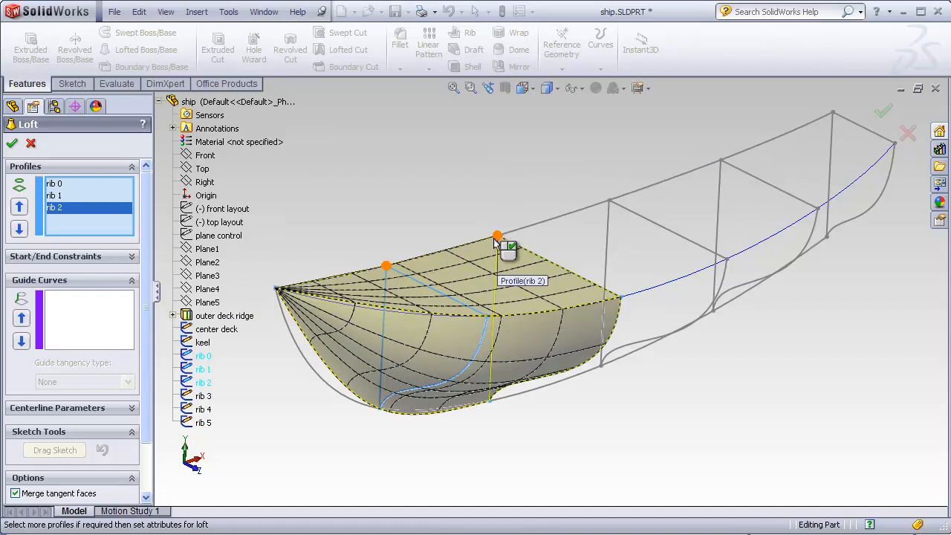
click(608, 204)
click(738, 172)
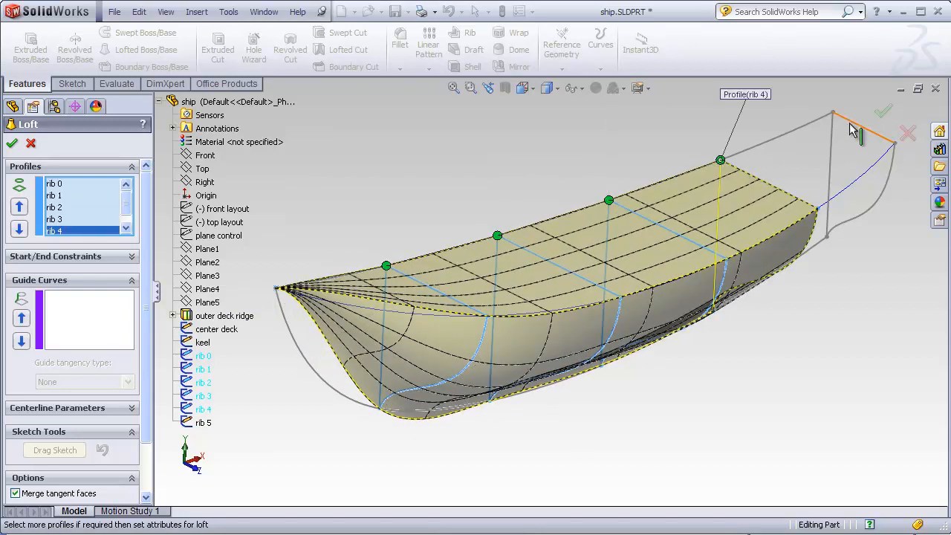
click(851, 130)
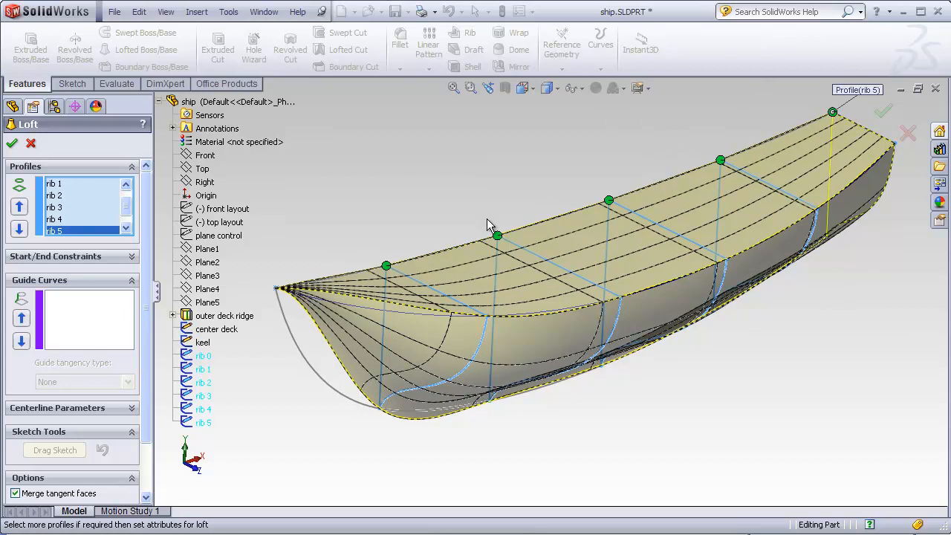
right_click(119, 211)
click(134, 216)
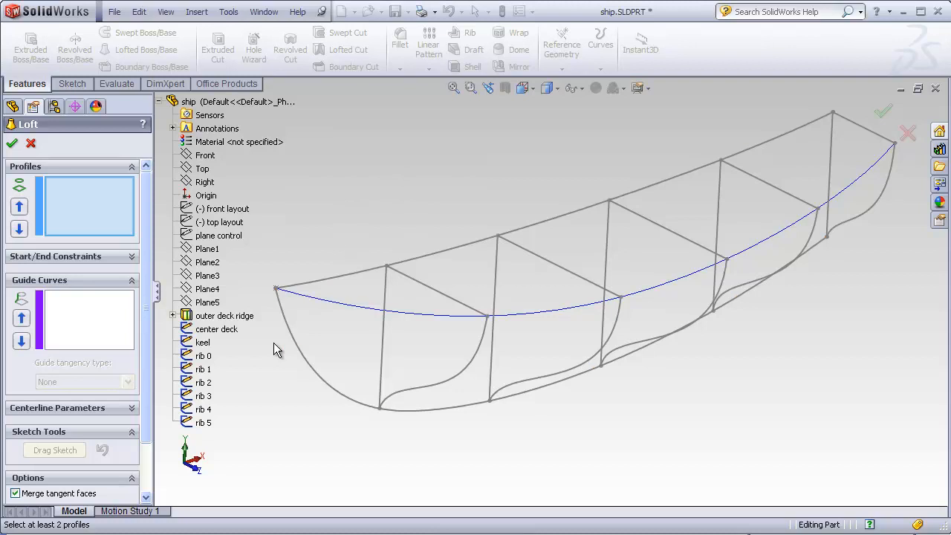
Step: Select rib 0, rib 1 and rib 2 as loft profiles and move rib 2's connector point from its outer corner to the center deck corner
click(206, 359)
click(399, 277)
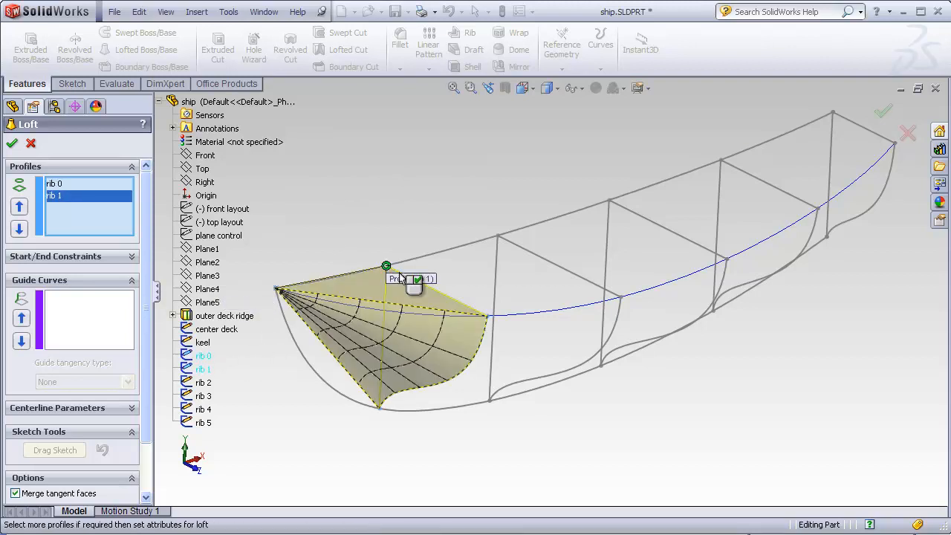
click(603, 292)
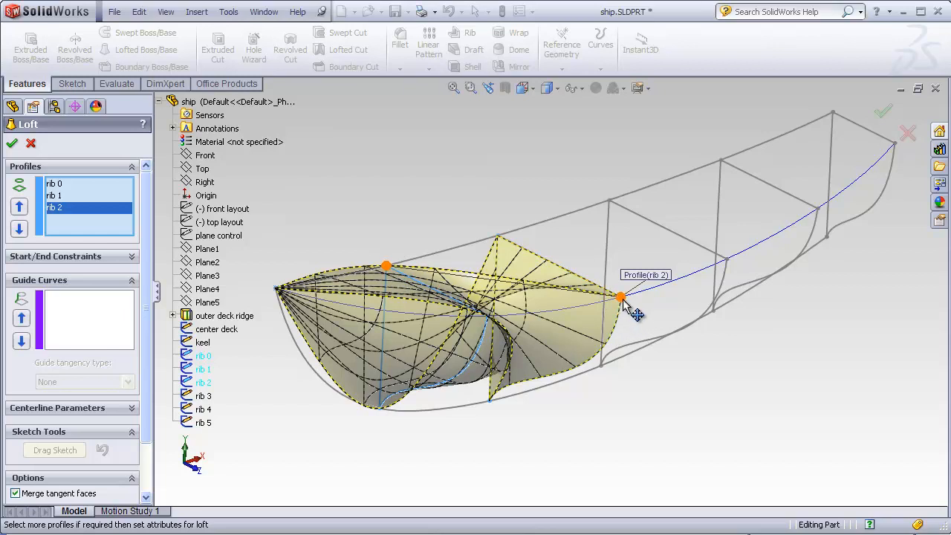
drag(621, 298, 503, 237)
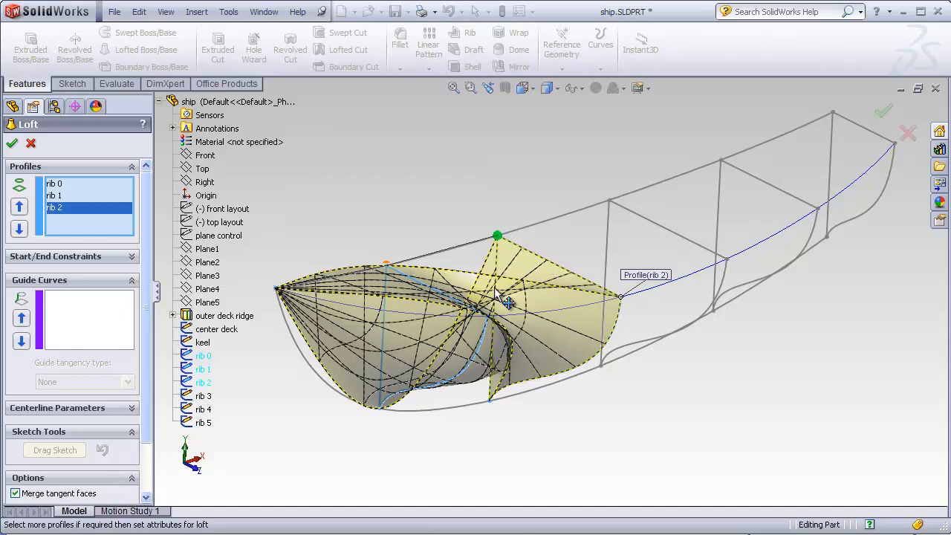
click(501, 239)
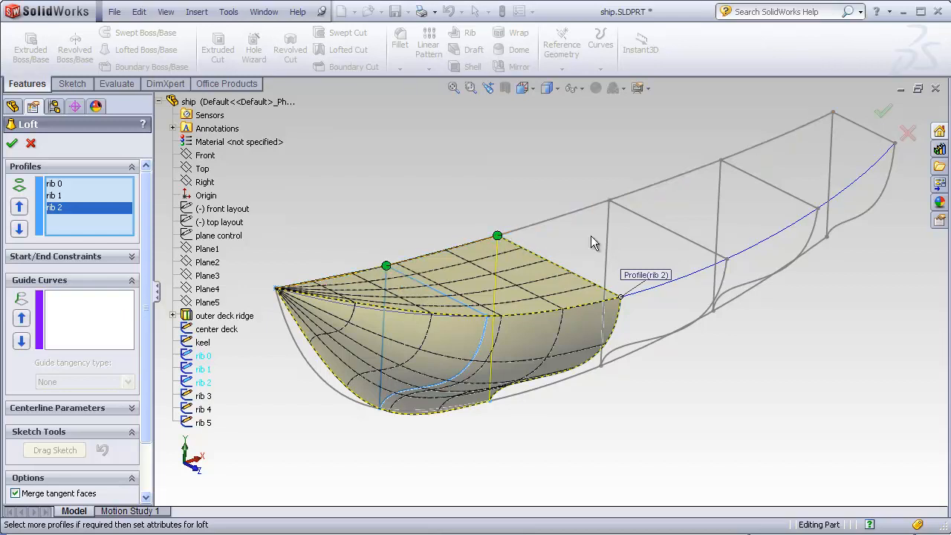
Step: Add rib 3, rib 4 and rib 5 as profiles, and move rib 4's connector point from its outer corner to the center deck corner
click(641, 214)
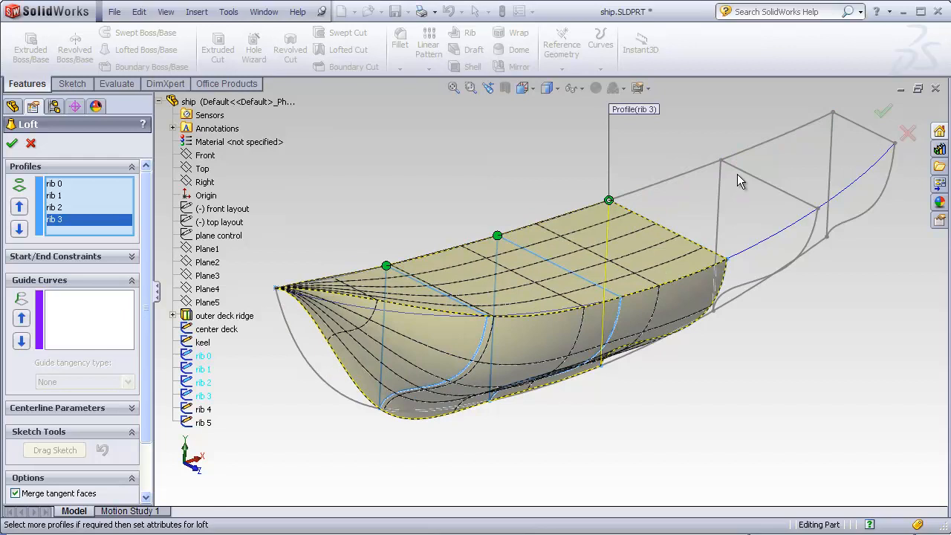
click(806, 210)
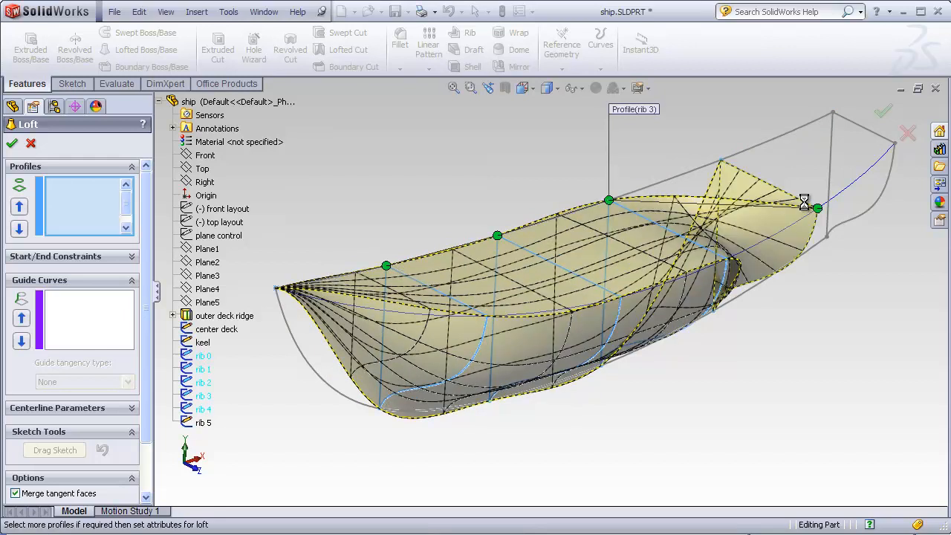
click(846, 118)
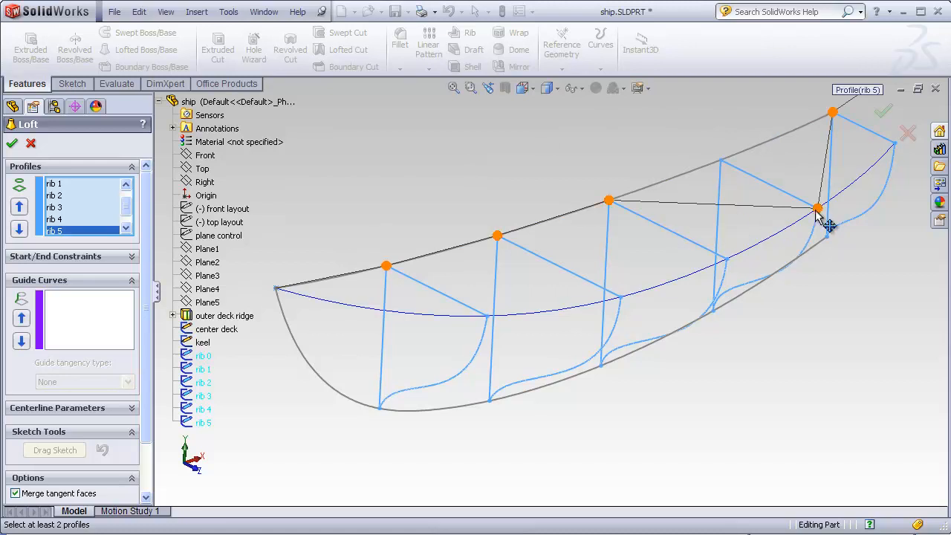
drag(817, 210, 722, 160)
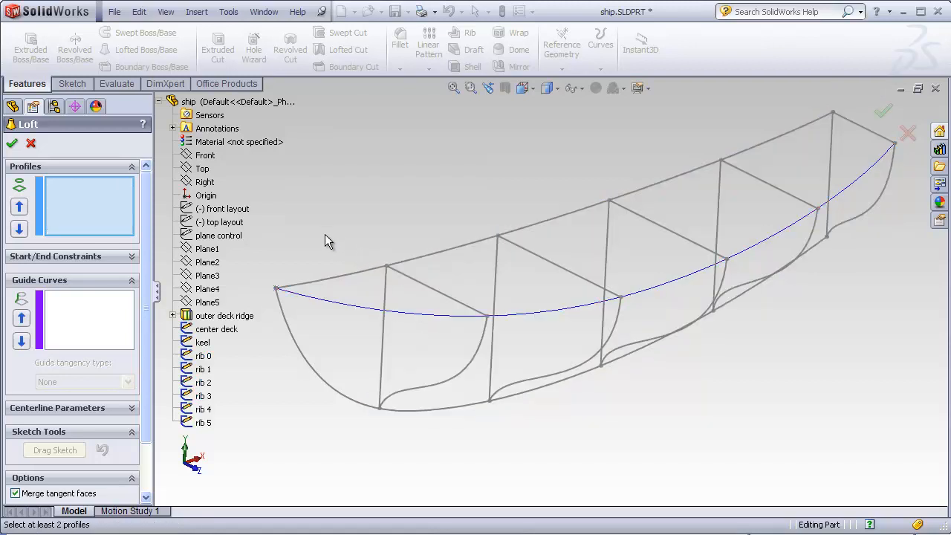
Step: Reselect the loft profiles near the center deck in the order rib 0, rib 1, rib 3, rib 4, rib 5, and add rib 2 last
click(203, 356)
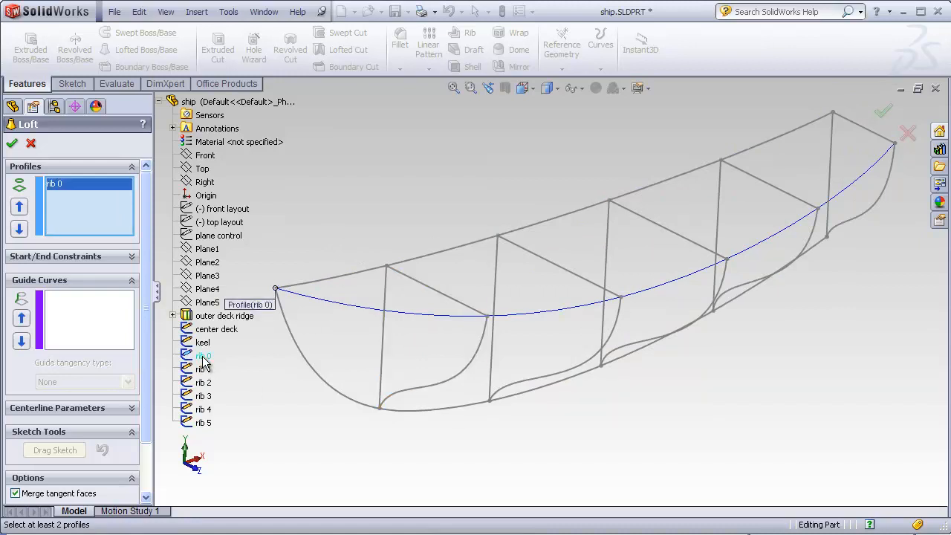
click(401, 279)
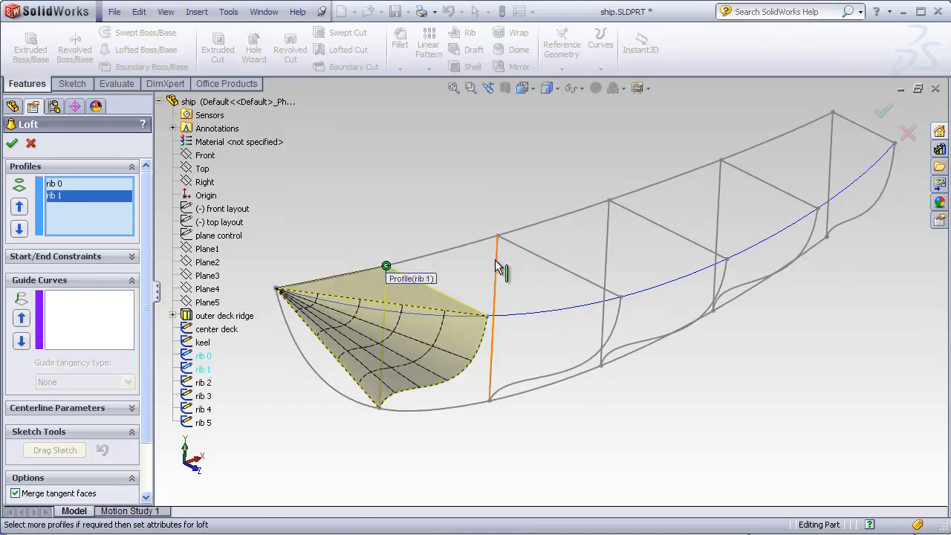
click(625, 208)
click(752, 179)
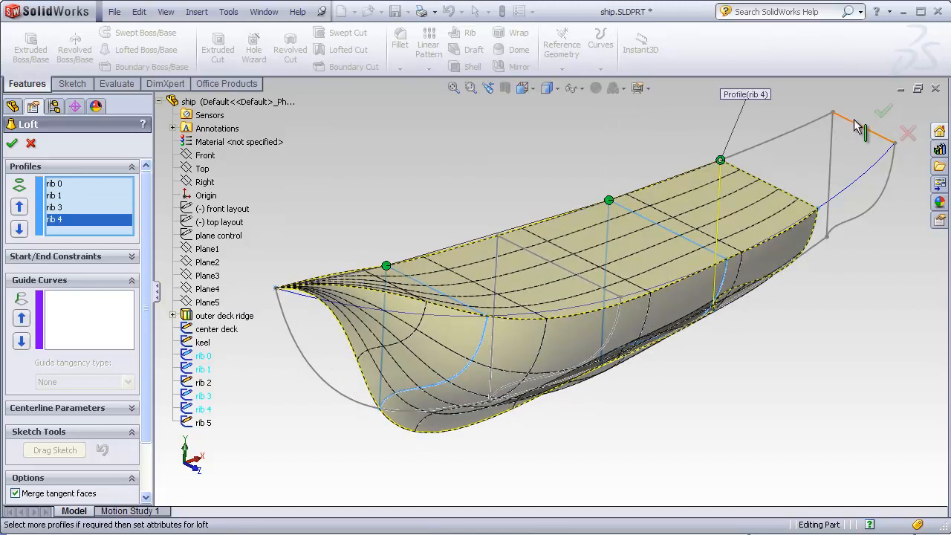
click(855, 122)
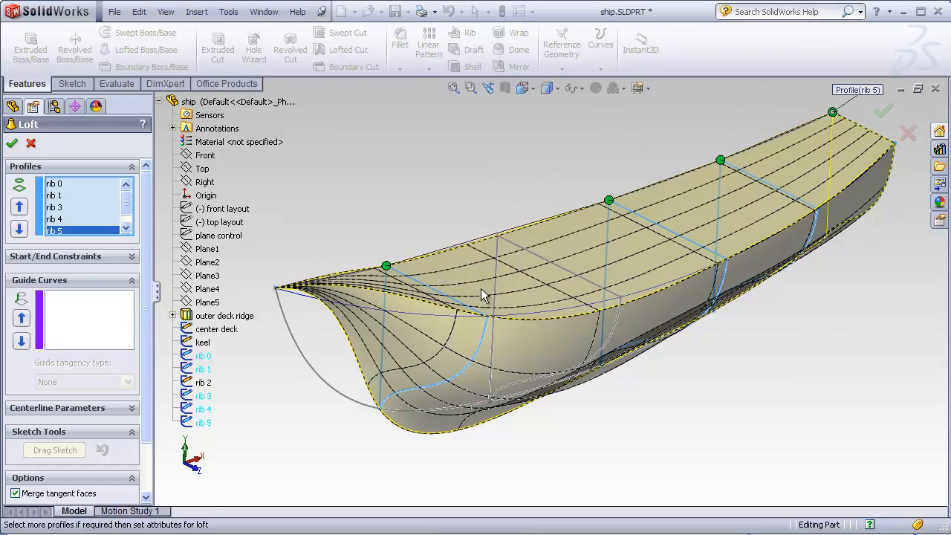
click(516, 250)
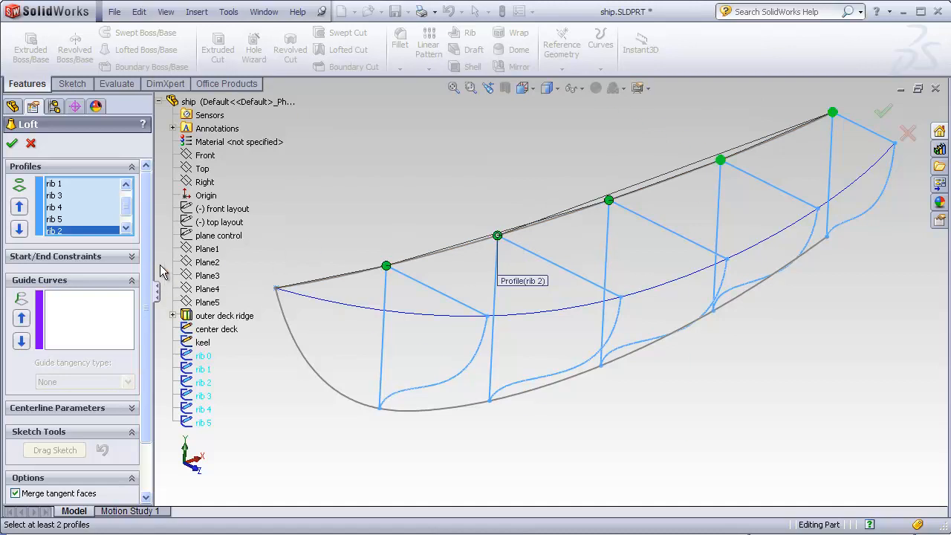
scroll(128, 218, down, 1)
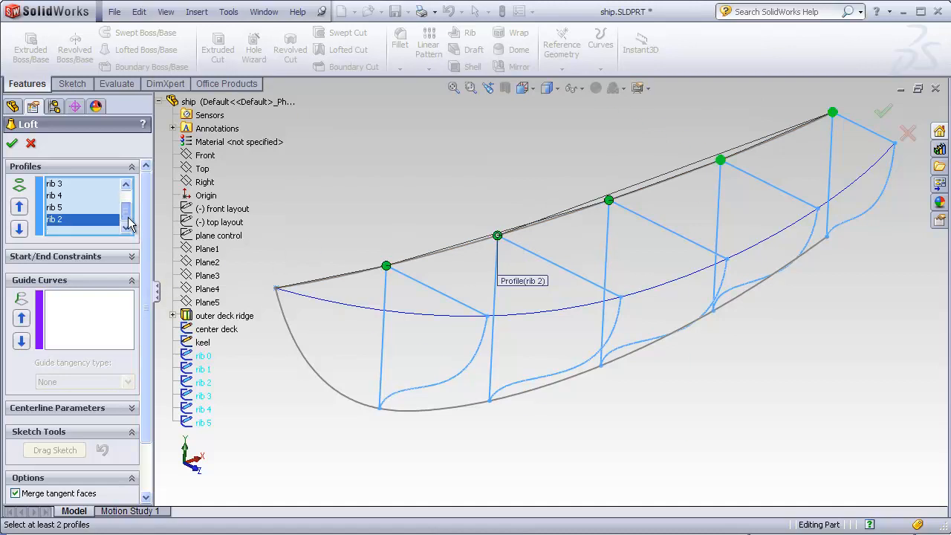
Step: Move rib 2 up to third place in the loft profile order, between rib 1 and rib 3, and delete it from the profiles
click(20, 209)
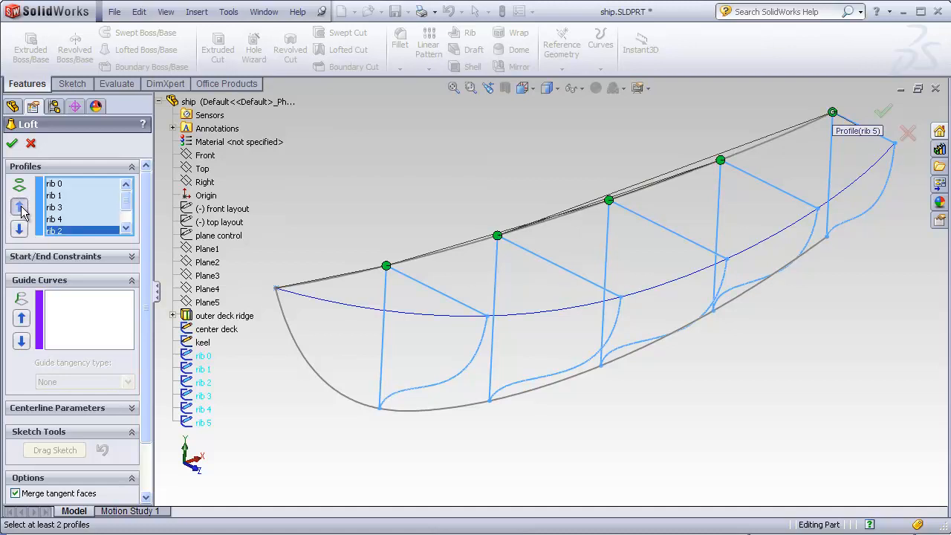
click(20, 209)
click(20, 208)
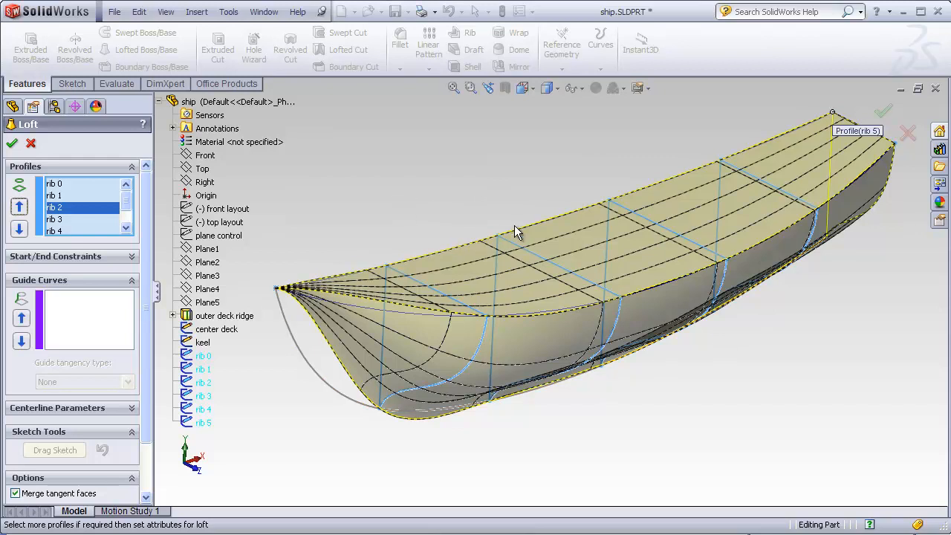
right_click(83, 208)
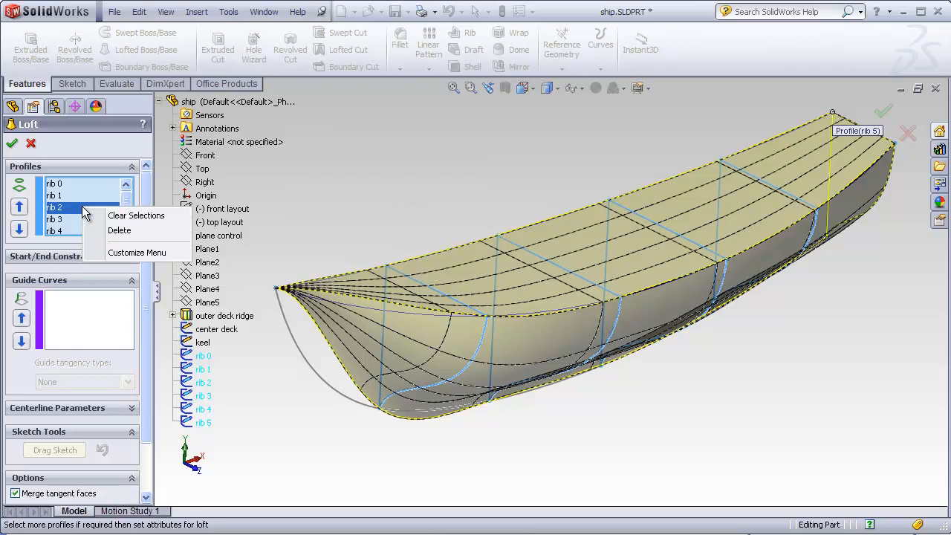
click(119, 231)
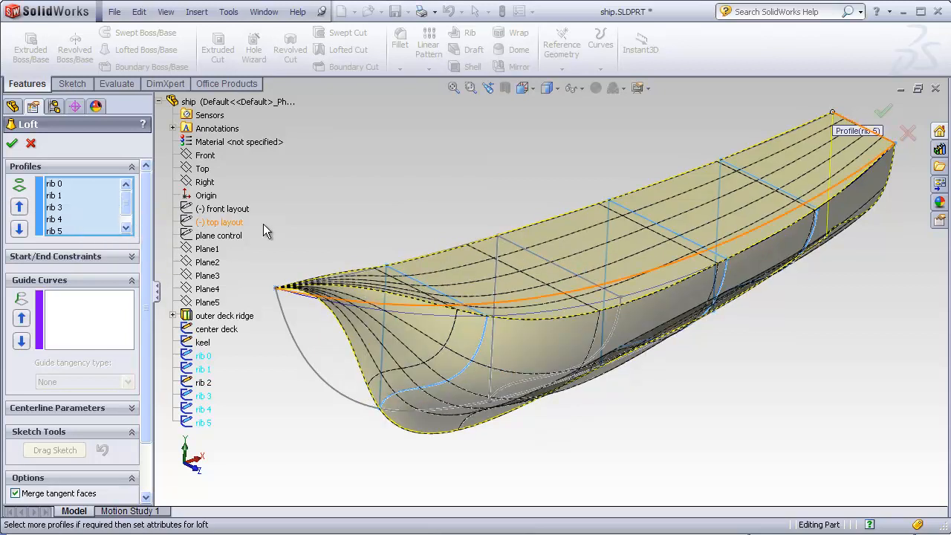
Step: Add the outer deck ridge, center deck and keel as guide curves and create the hull loft through the remaining ribs
click(87, 316)
click(213, 317)
click(210, 330)
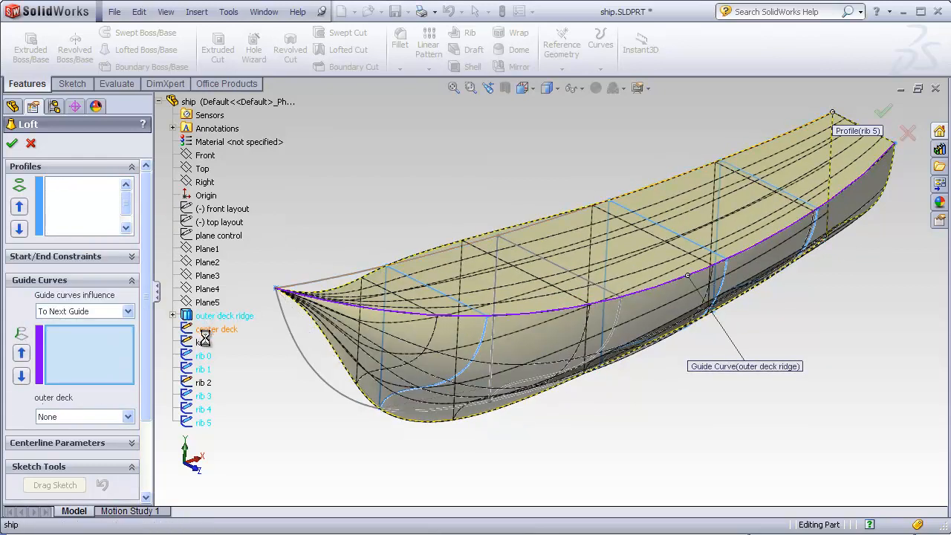
click(199, 343)
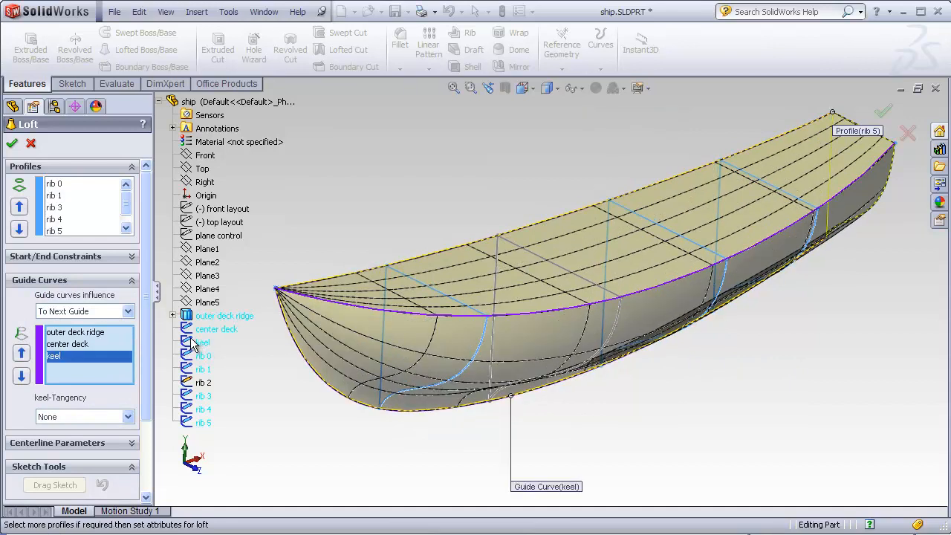
click(11, 143)
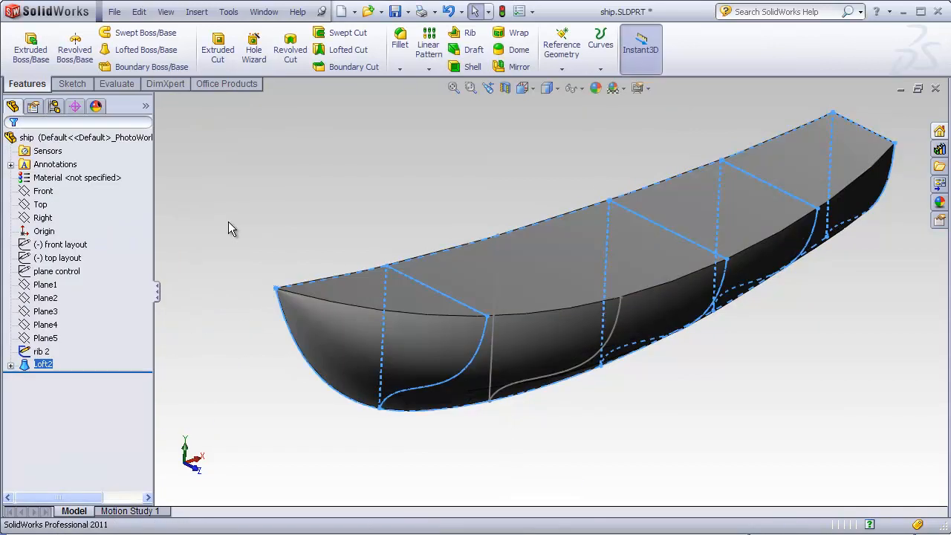
Step: Expand the loft feature and examine which rib profiles and guide curve sketches are nested in it compared with rib 2
click(239, 218)
click(43, 352)
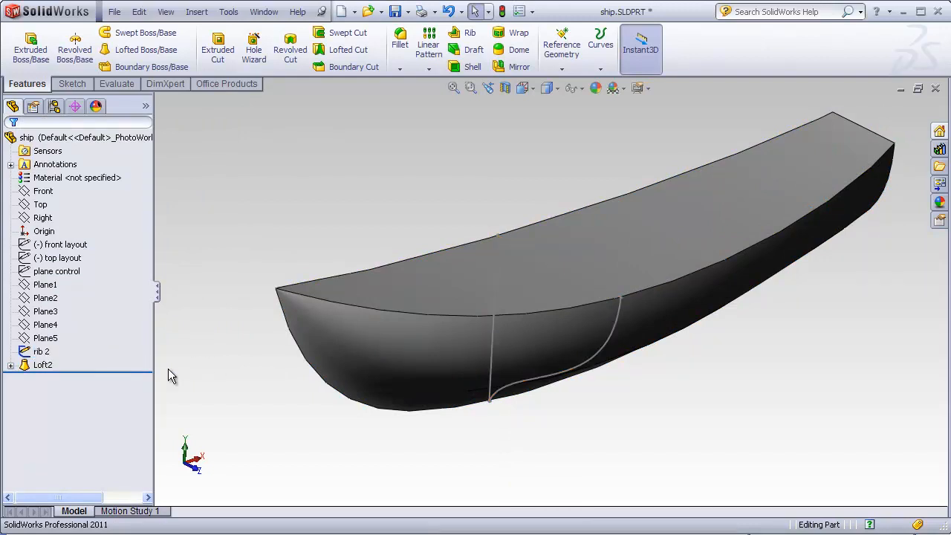
click(10, 365)
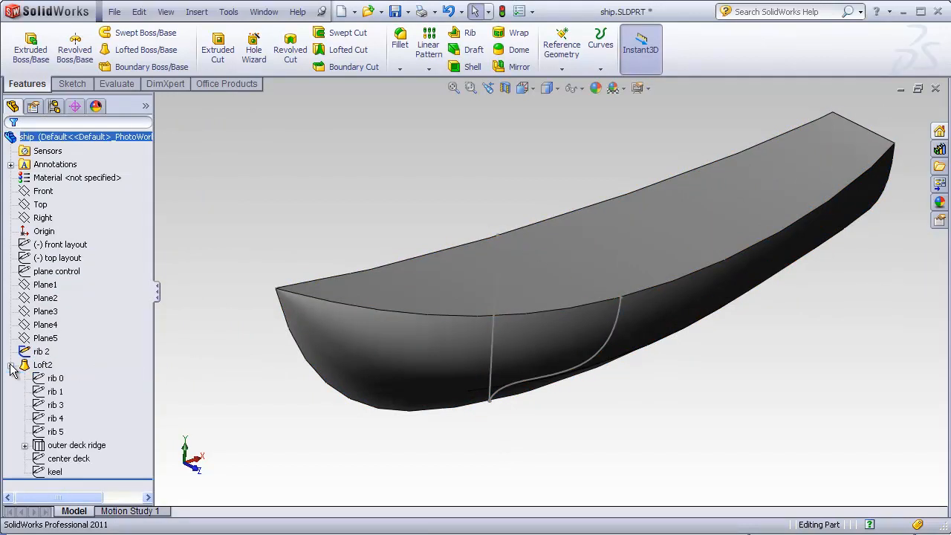
click(54, 379)
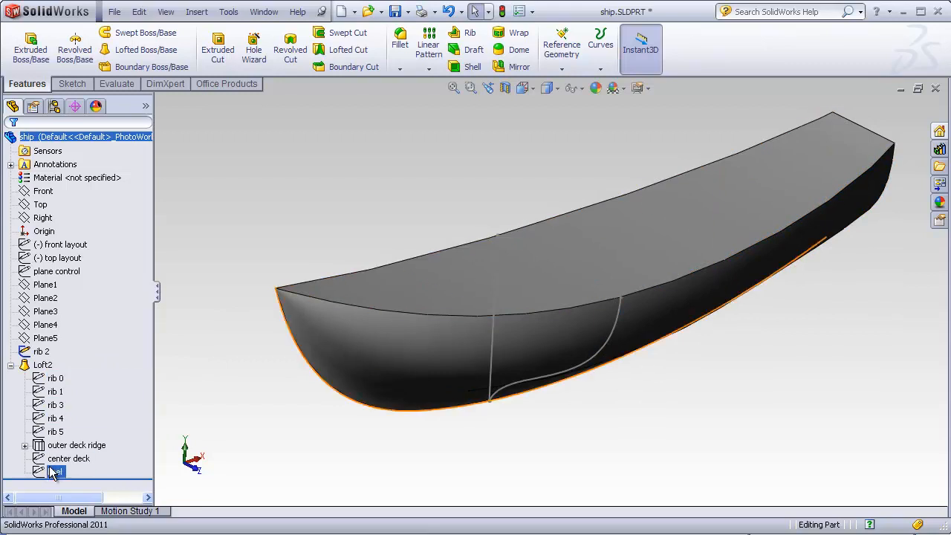
Step: Edit the hull loft to add rib 2 as a profile near the center deck, and order it between rib 1 and rib 3
click(42, 365)
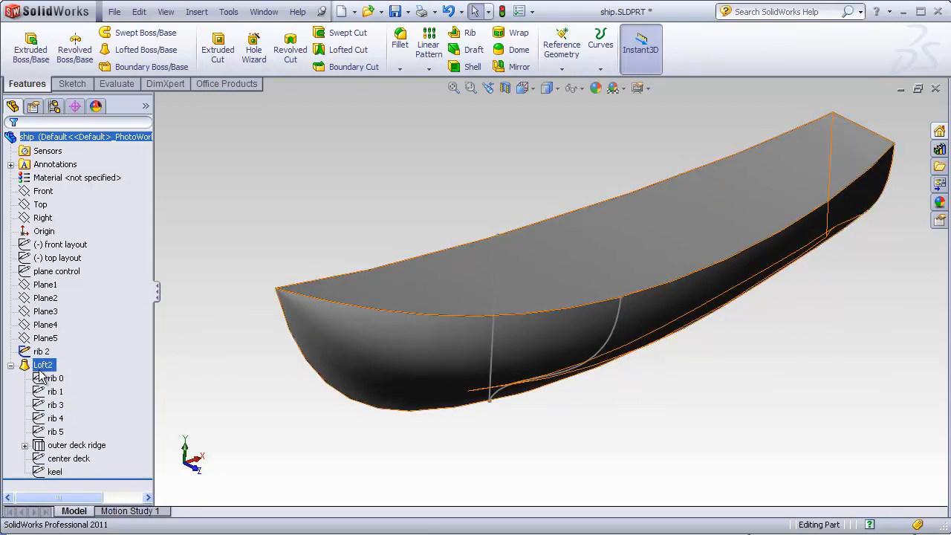
right_click(43, 367)
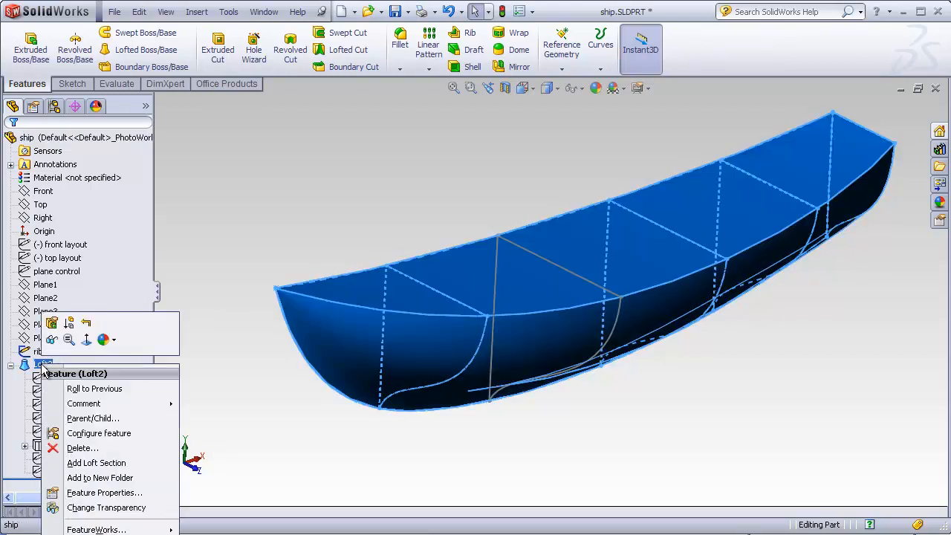
click(51, 324)
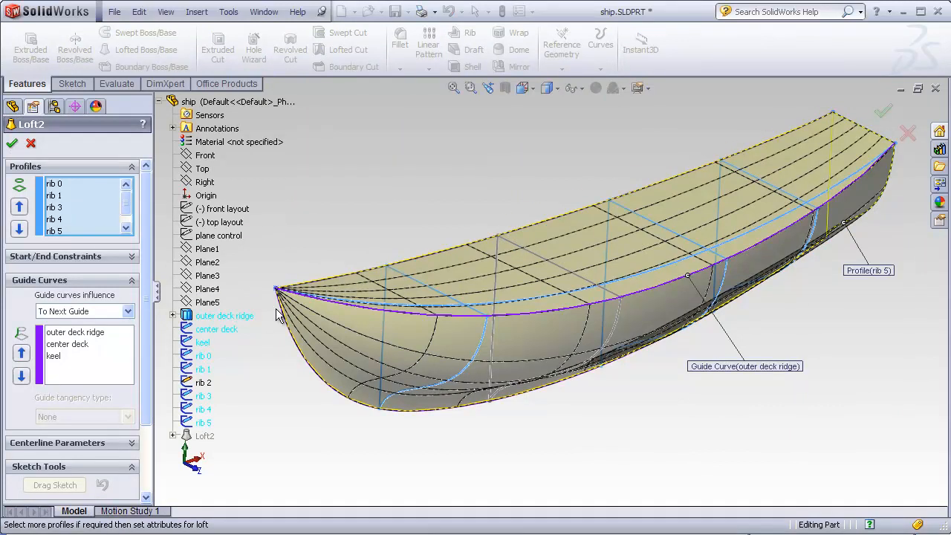
click(511, 245)
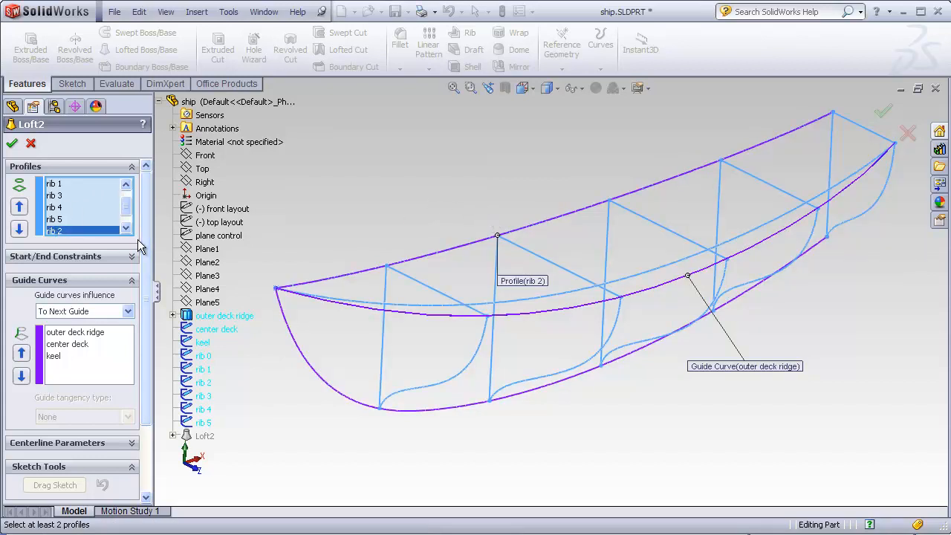
click(20, 208)
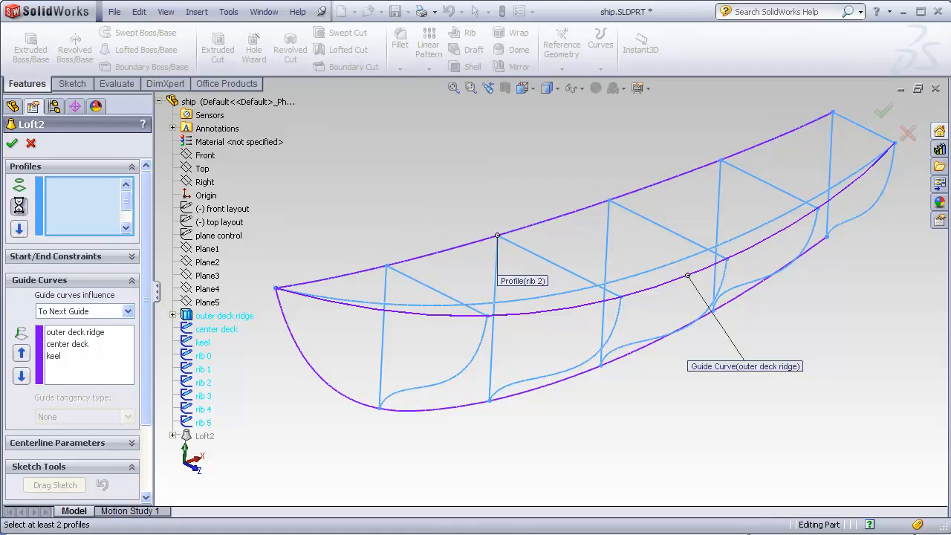
click(19, 208)
click(20, 208)
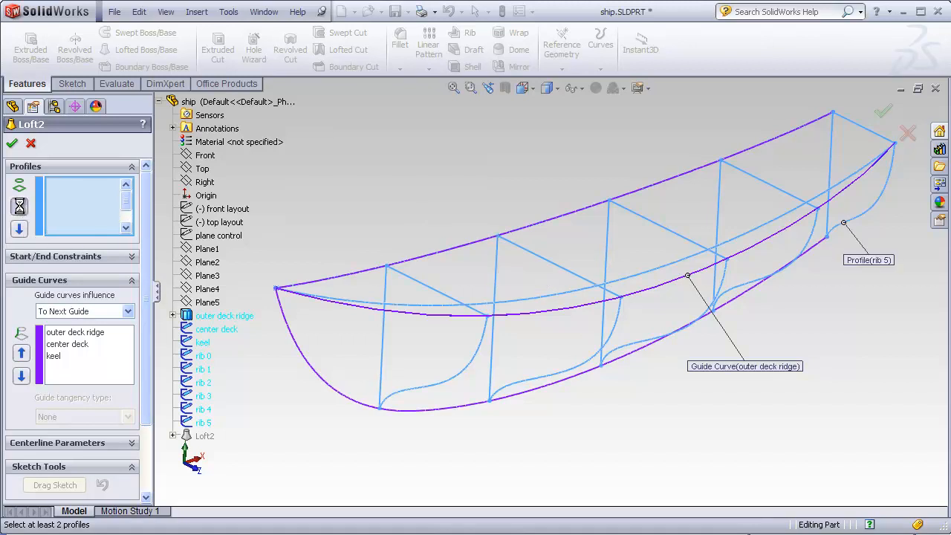
click(11, 142)
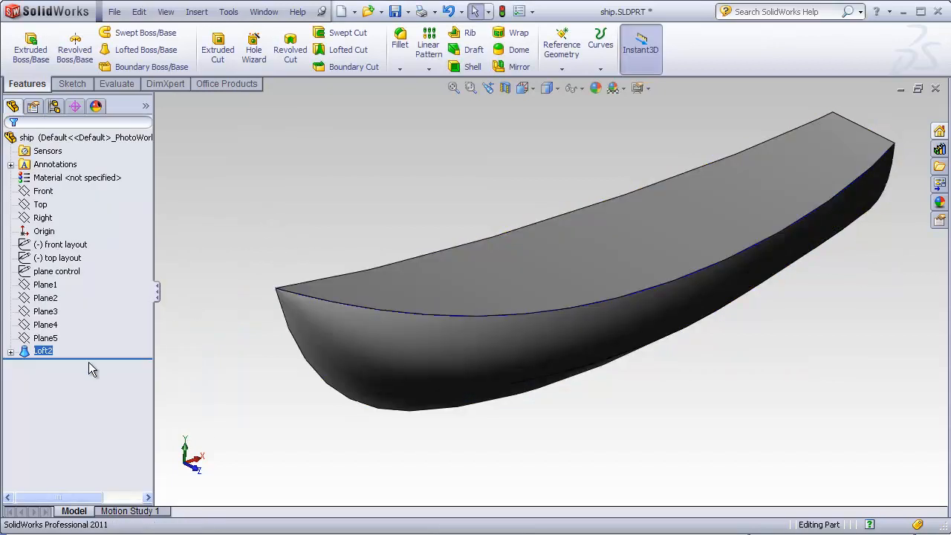
Step: Expand the edited loft and examine the order of its rib profiles by highlighting rib 0 and rib 1
click(10, 352)
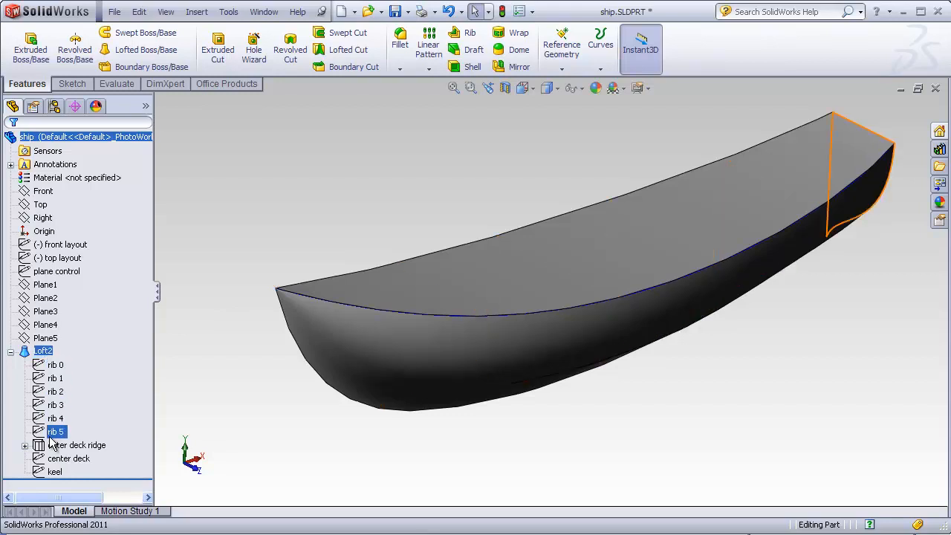
click(54, 365)
click(33, 353)
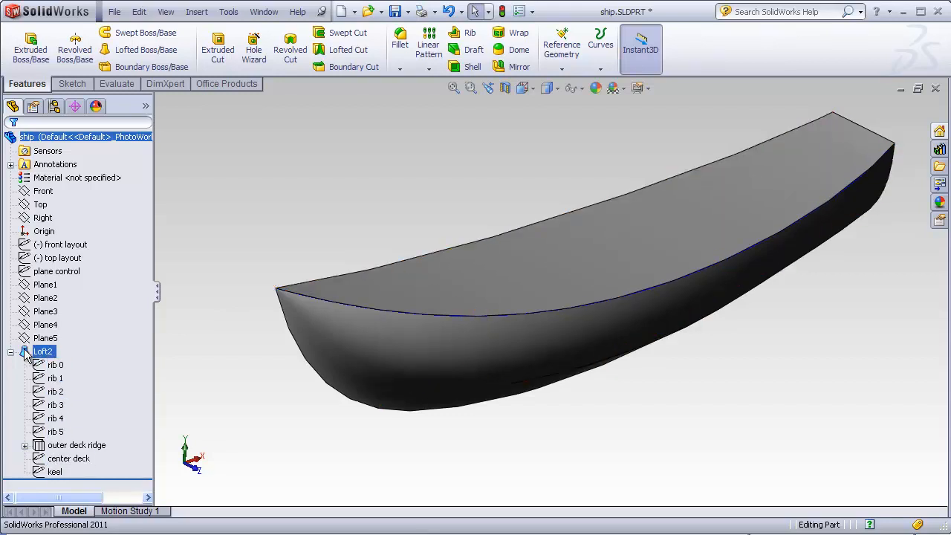
click(55, 379)
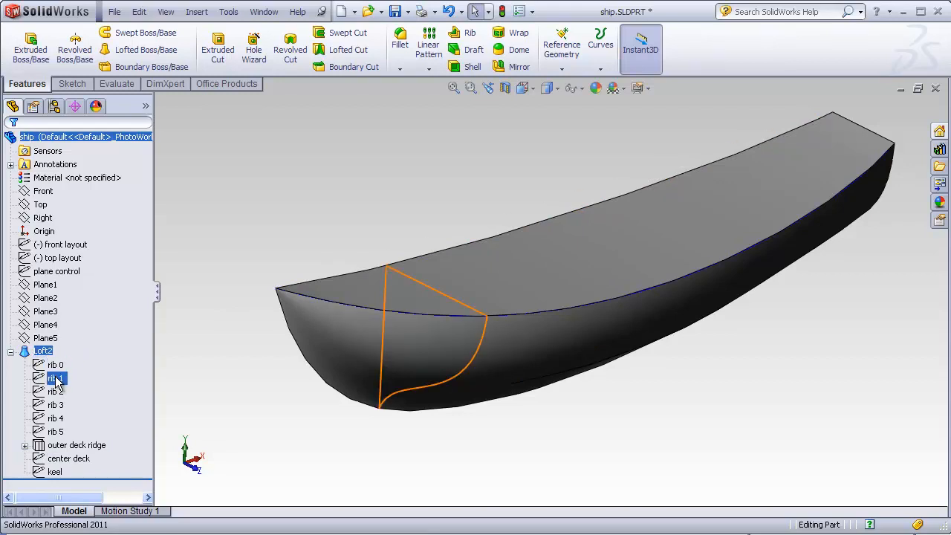
click(56, 365)
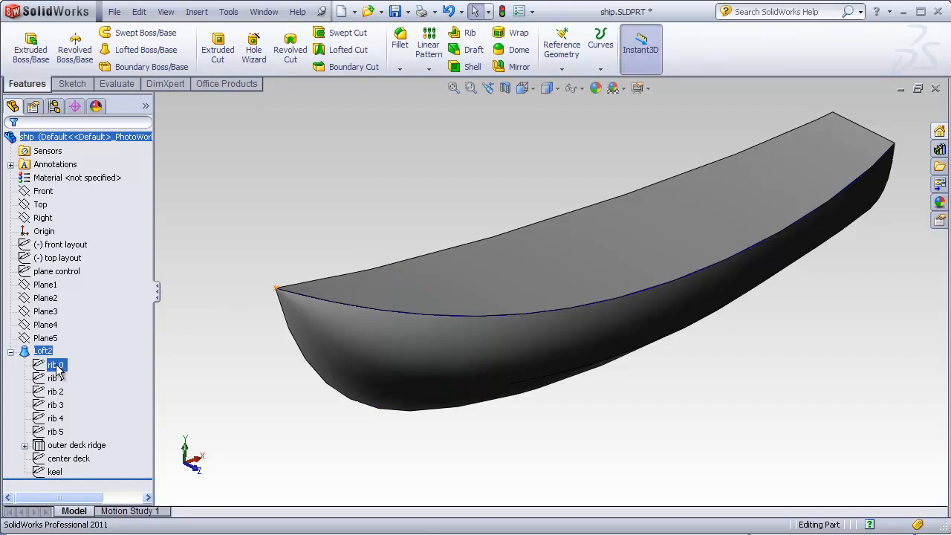
click(540, 433)
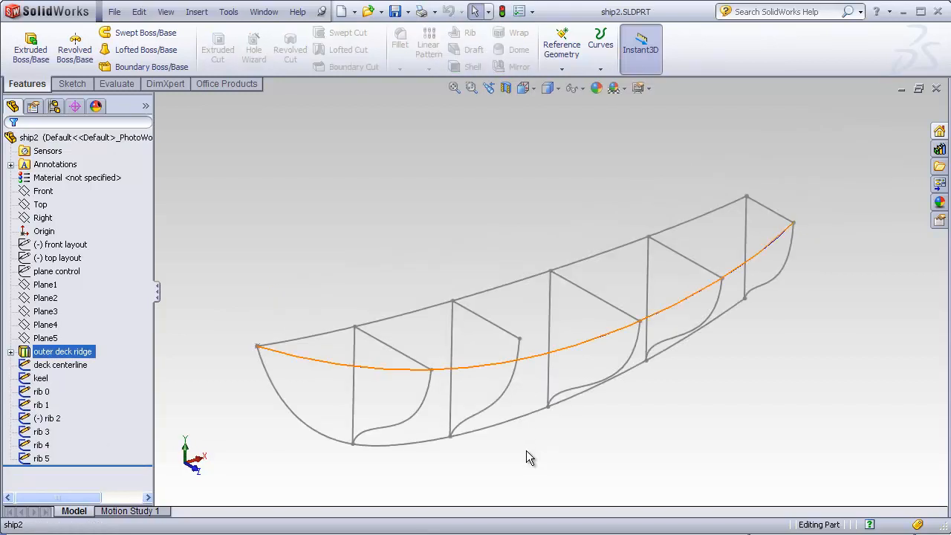
Step: In the ship2 part, start a loft with rib 0 to rib 5 as profiles, picking ribs 1 to 5 on their deck lines near the centerline
click(525, 450)
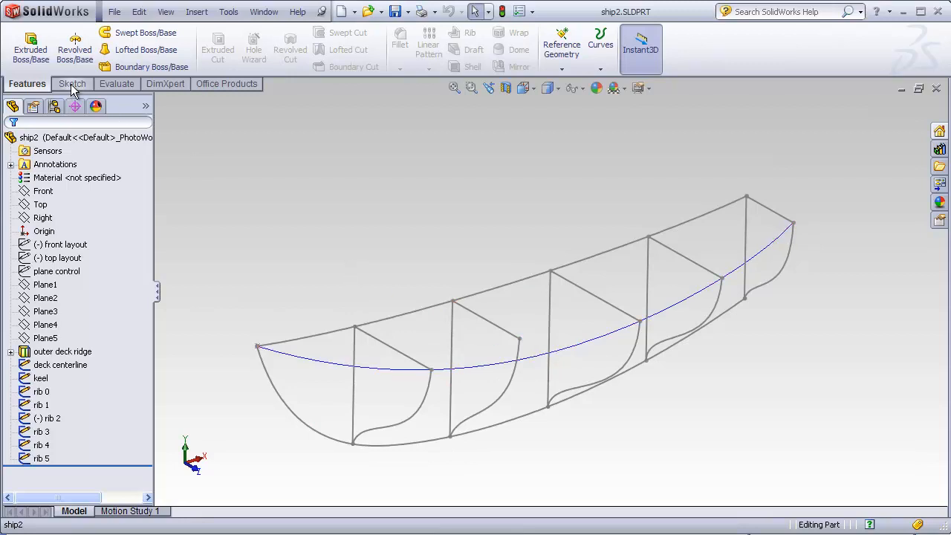
click(134, 50)
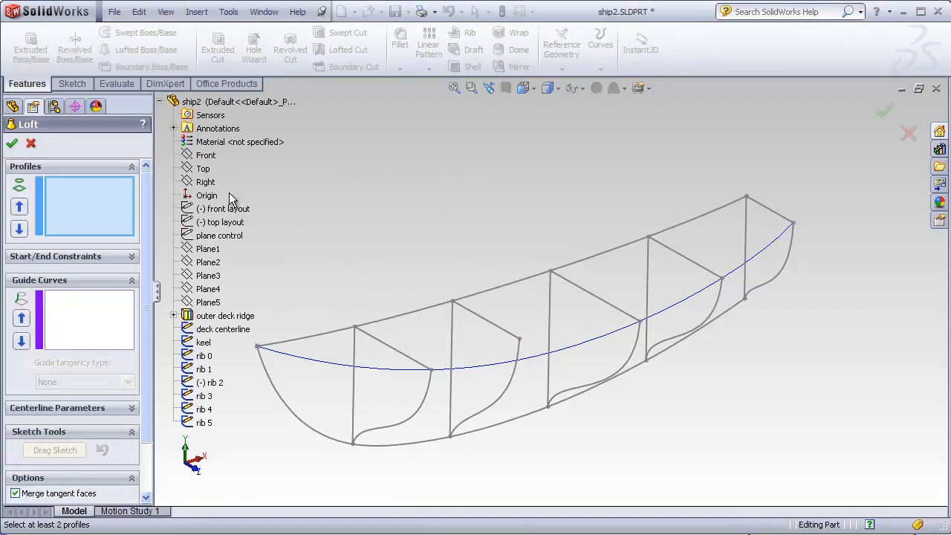
click(201, 357)
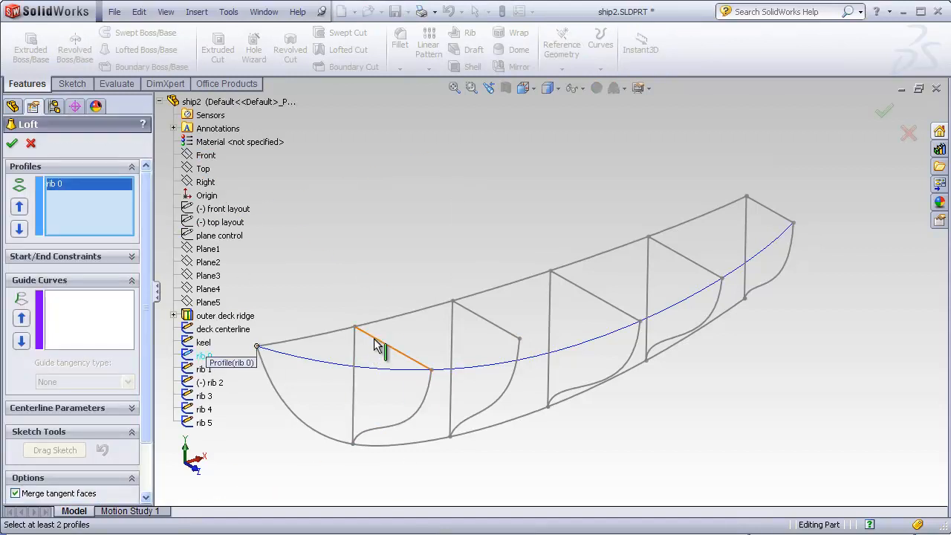
click(376, 340)
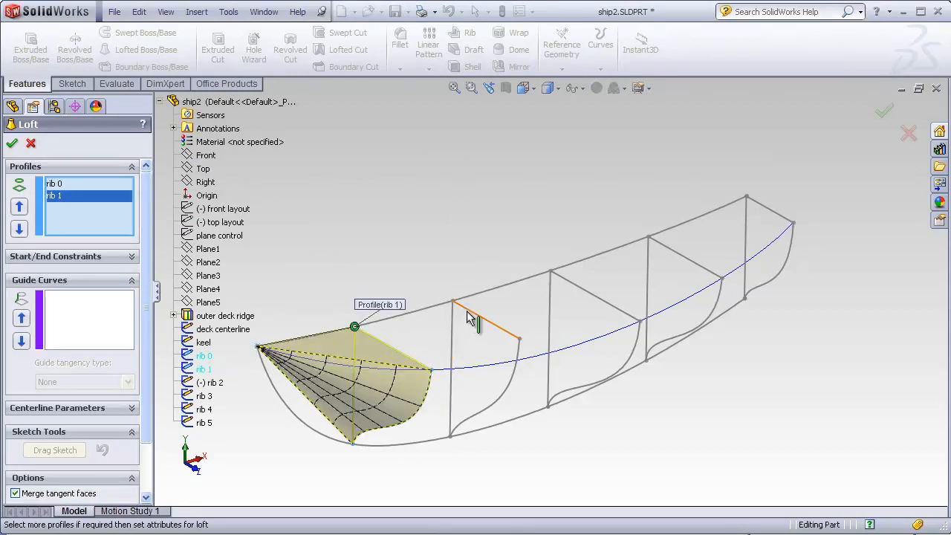
click(474, 316)
click(569, 281)
click(675, 250)
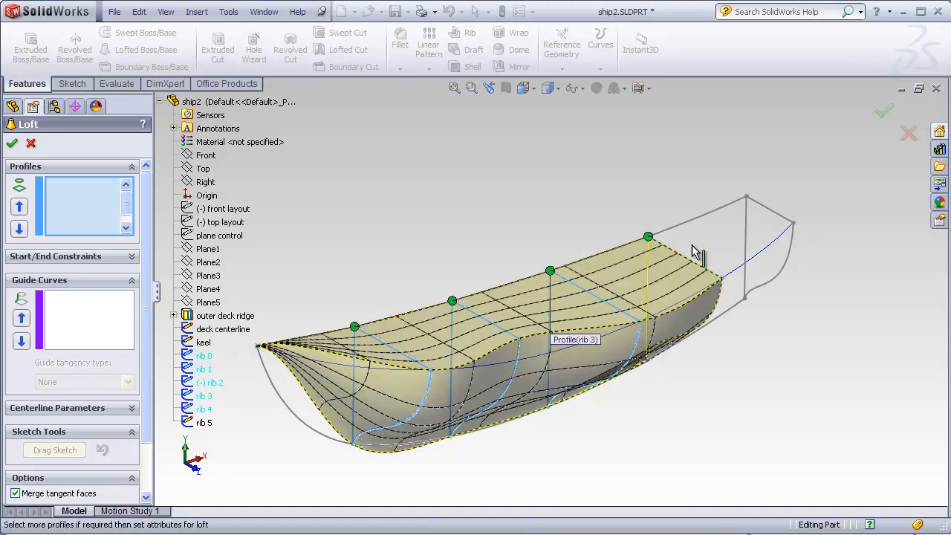
click(764, 212)
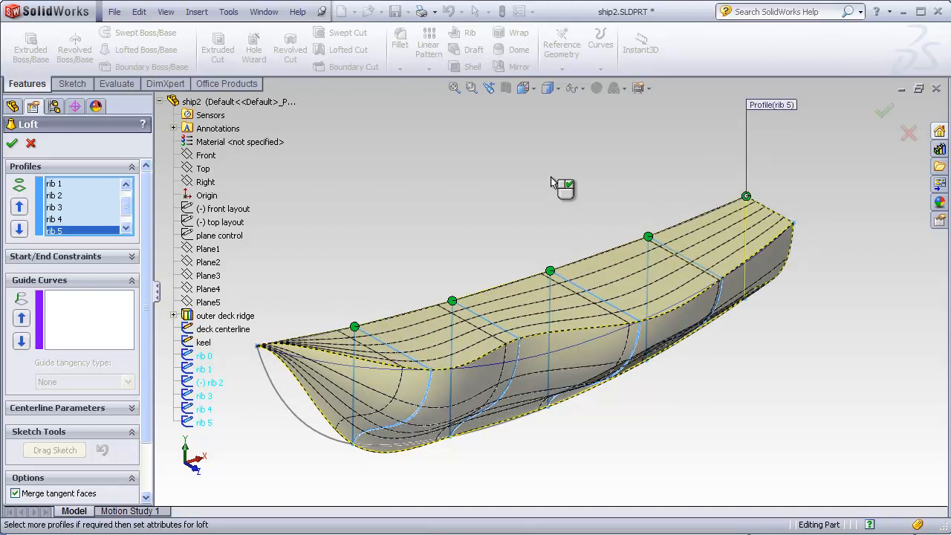
mouse_move(533, 184)
middle_down()
mouse_move(537, 216)
mouse_move(539, 185)
middle_up()
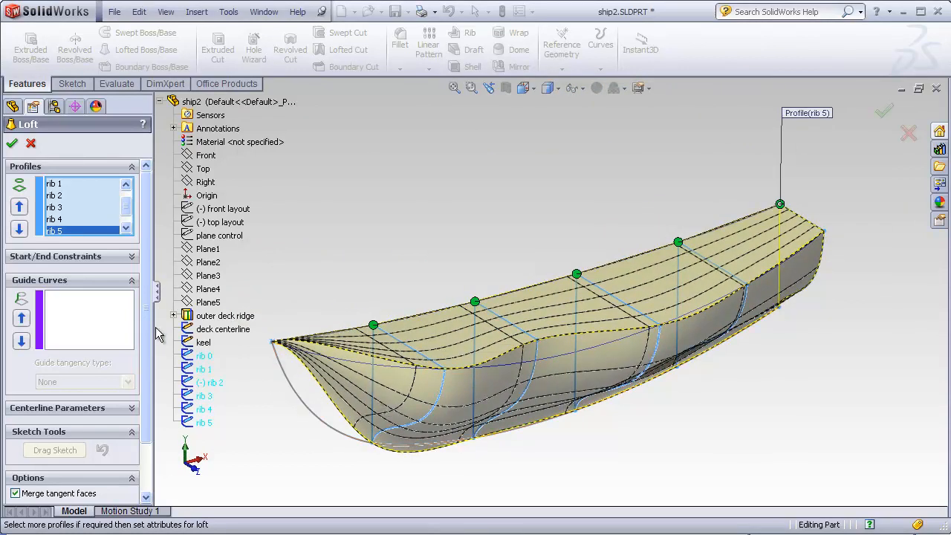
Step: Add the outer deck ridge as a guide curve and try to create the ship2 loft
click(108, 326)
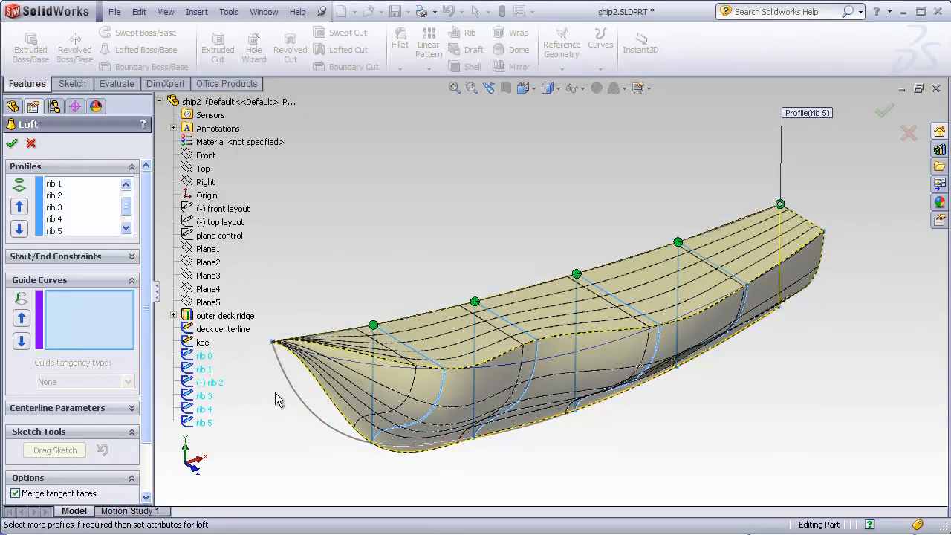
click(230, 322)
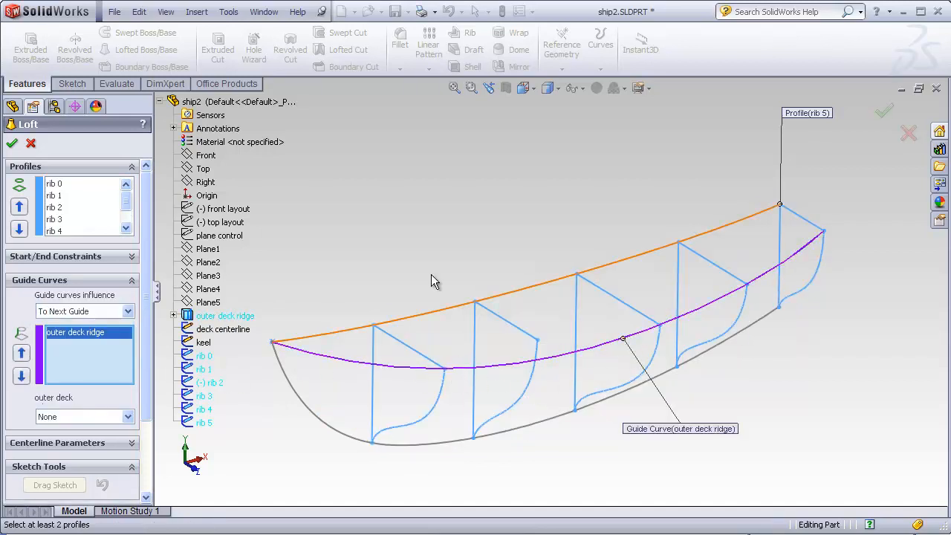
click(12, 144)
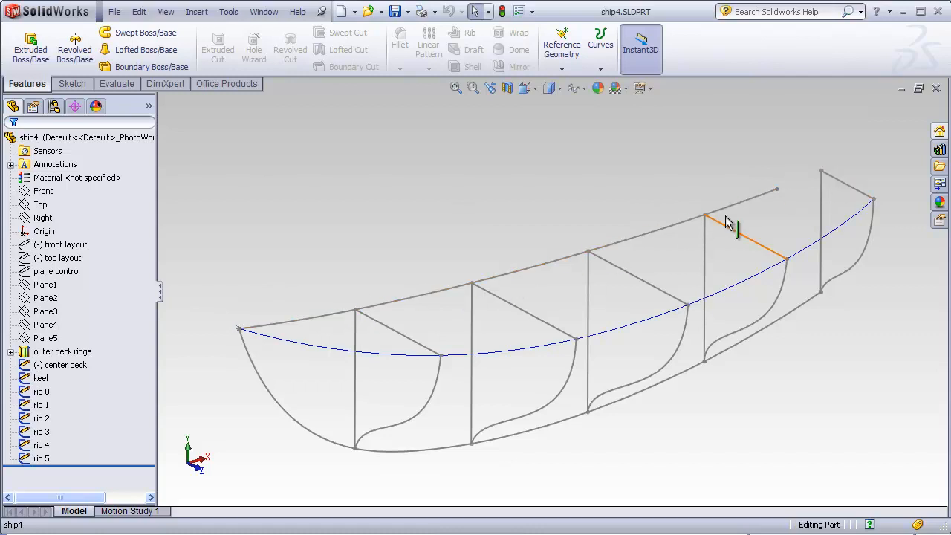
Step: In the ship4 part, start a loft with rib 0 to rib 5 as profiles, picking ribs 1 to 5 on their deck lines
click(129, 50)
scroll(366, 247, up, 1)
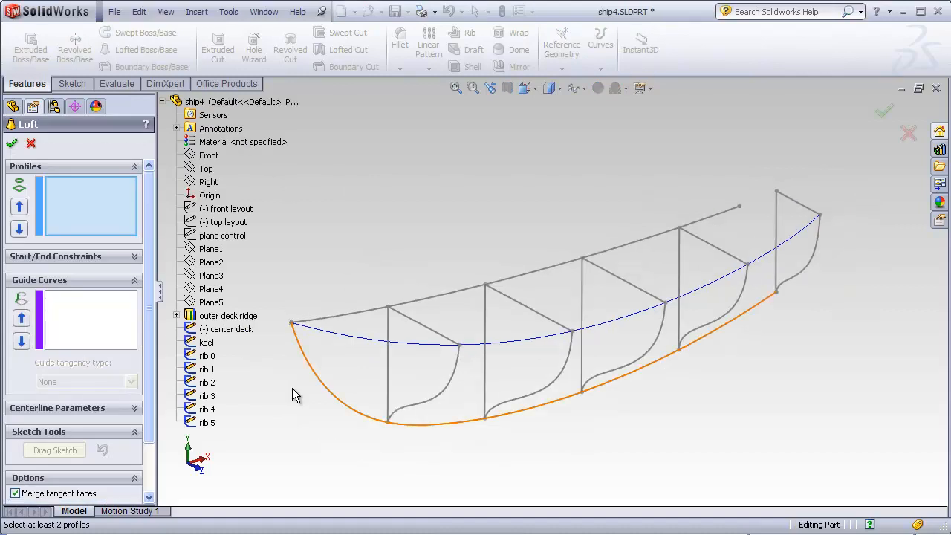
click(205, 357)
click(409, 317)
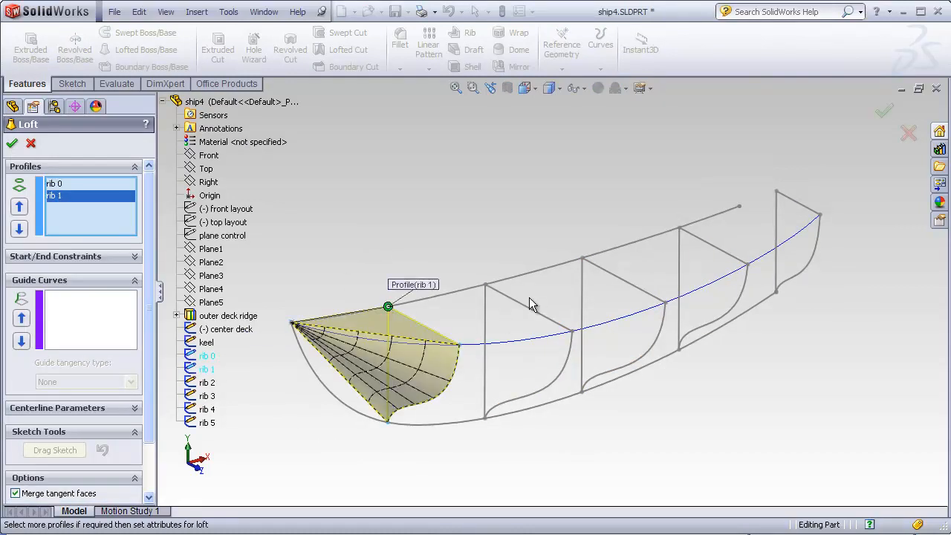
click(511, 297)
click(615, 277)
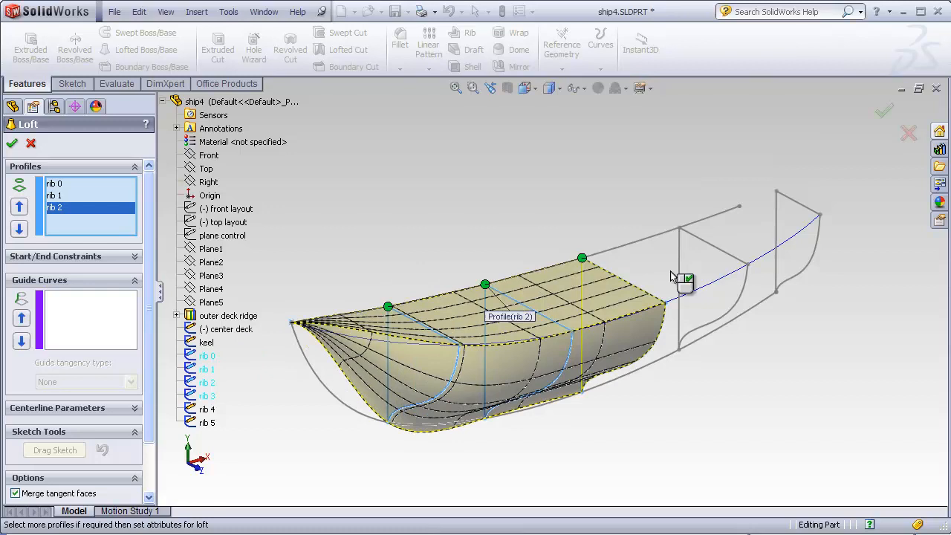
click(713, 246)
click(801, 203)
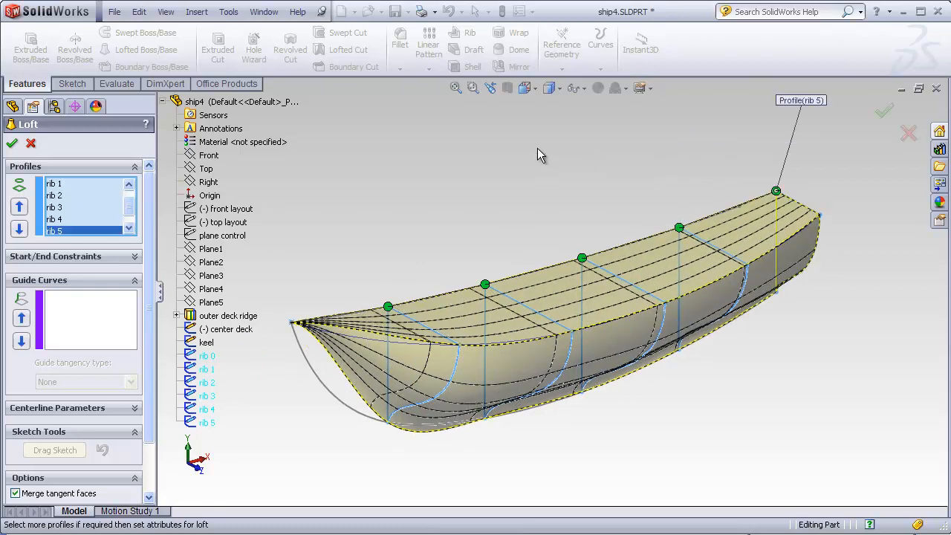
Step: Add the center deck sketch as a guide curve and try to create the ship4 loft
click(81, 318)
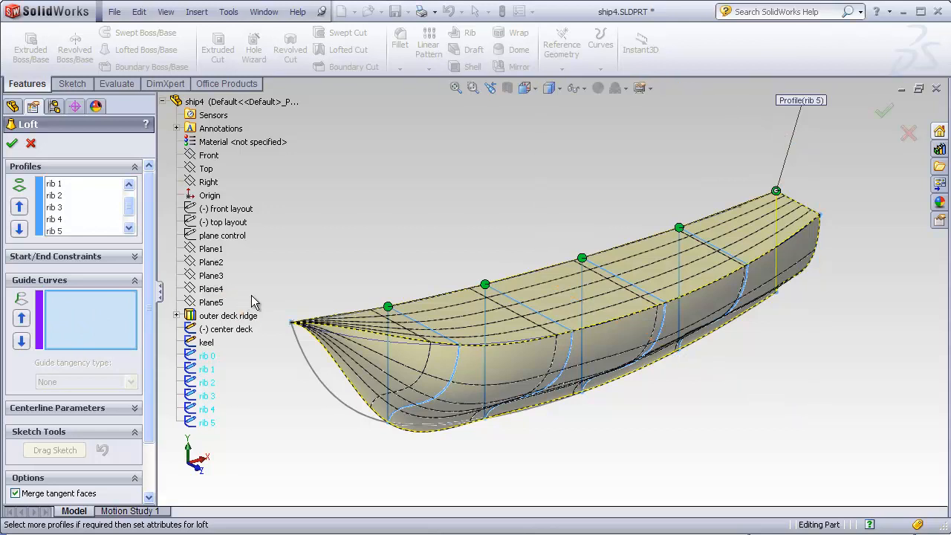
click(234, 329)
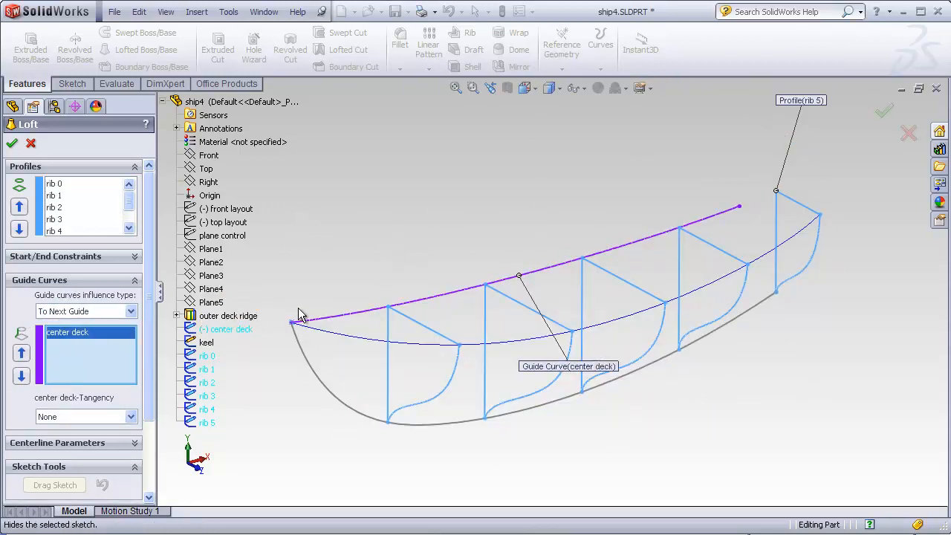
click(12, 142)
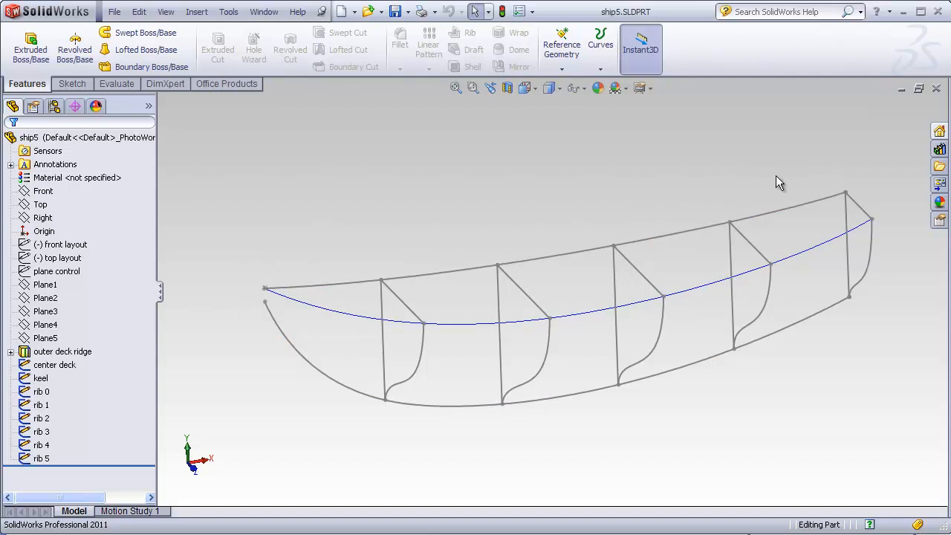
Step: In the ship5 part, start a loft through rib 0 to rib 5 and move rib 5's connector point to the deck centerline corner
scroll(293, 301, down, 2)
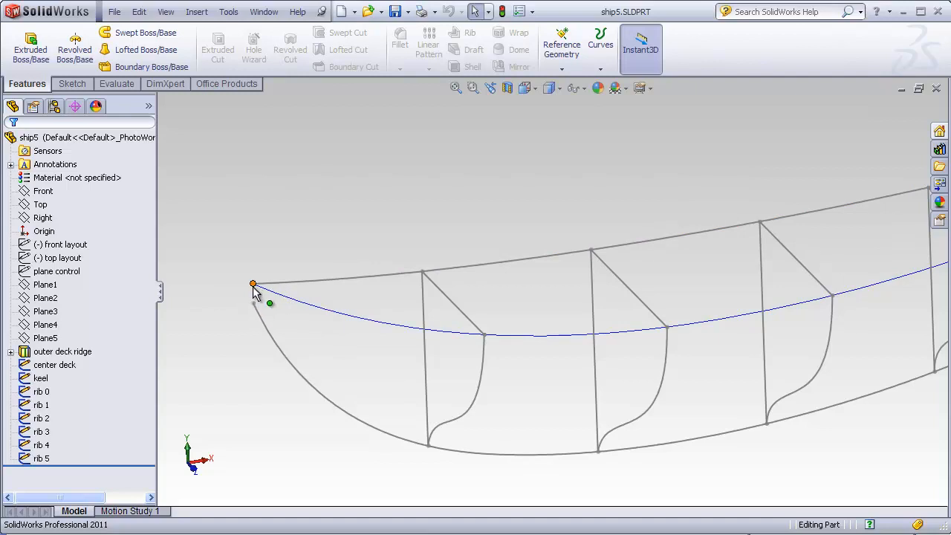
click(138, 50)
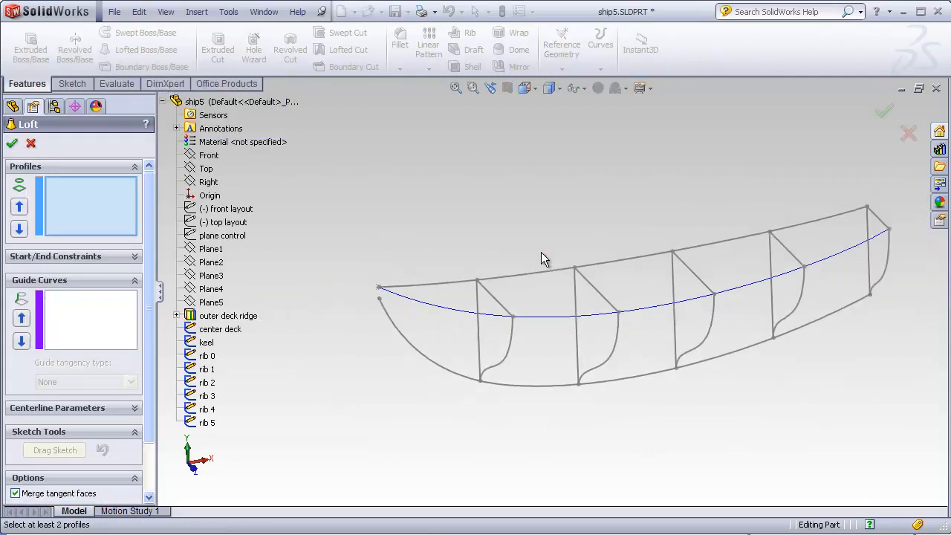
click(209, 356)
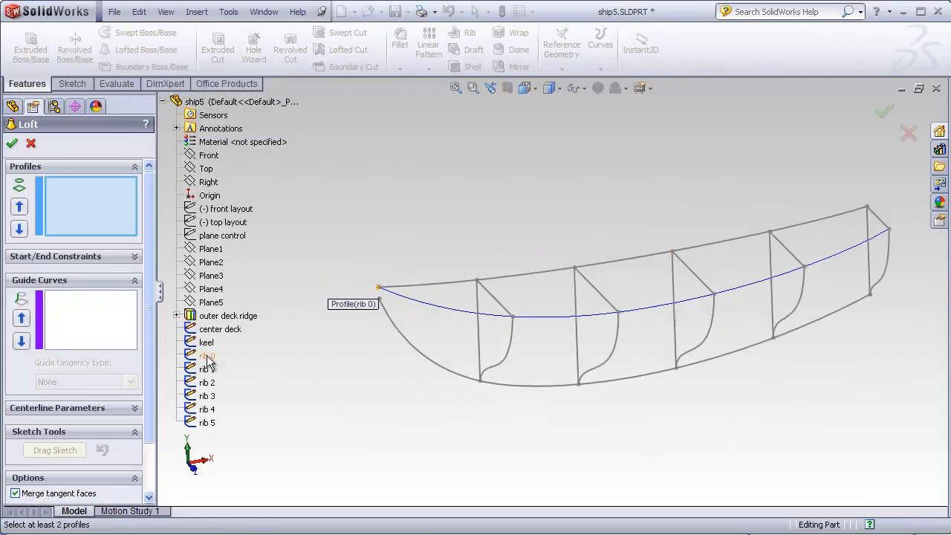
click(490, 299)
click(600, 296)
click(705, 281)
click(789, 260)
click(884, 223)
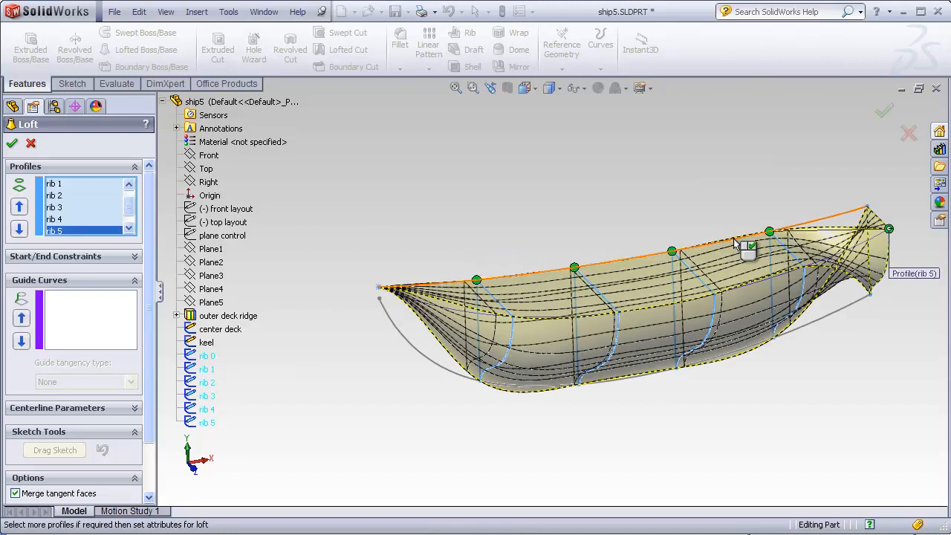
drag(890, 228, 866, 206)
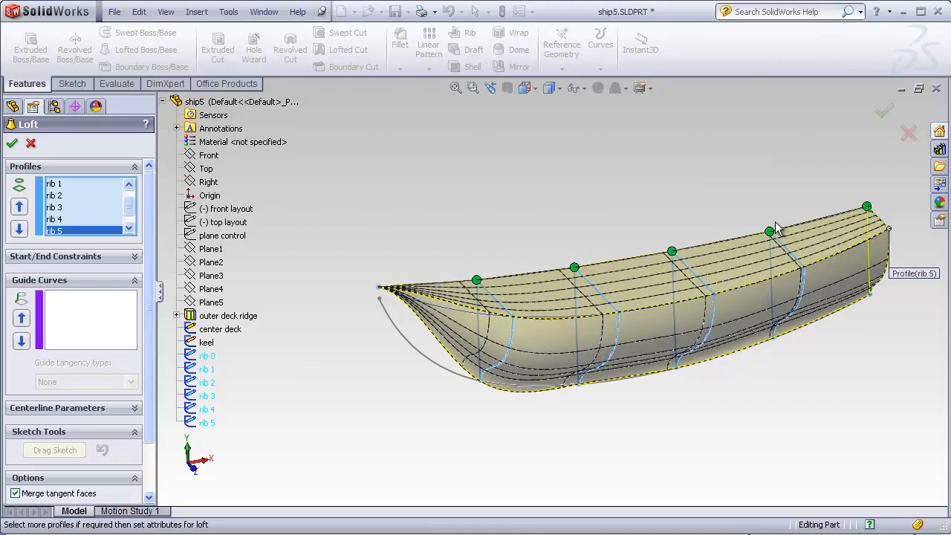
Step: Add the outer deck ridge, center deck and keel as guide curves and create the ship5 hull loft
scroll(660, 239, down, 2)
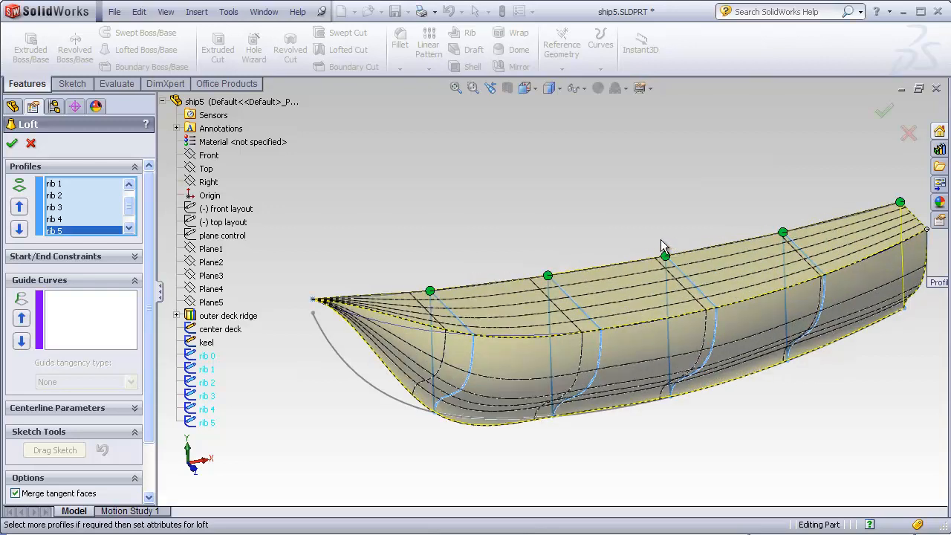
click(100, 314)
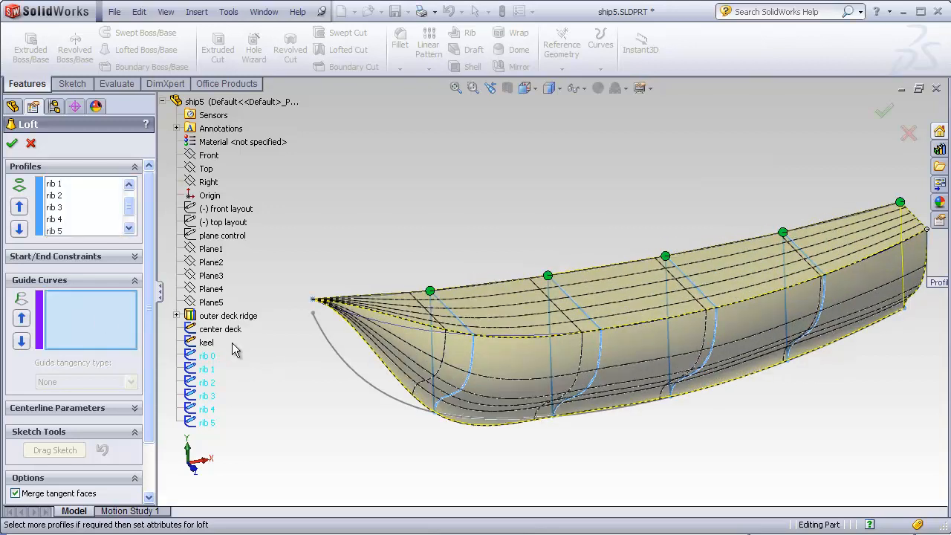
click(223, 316)
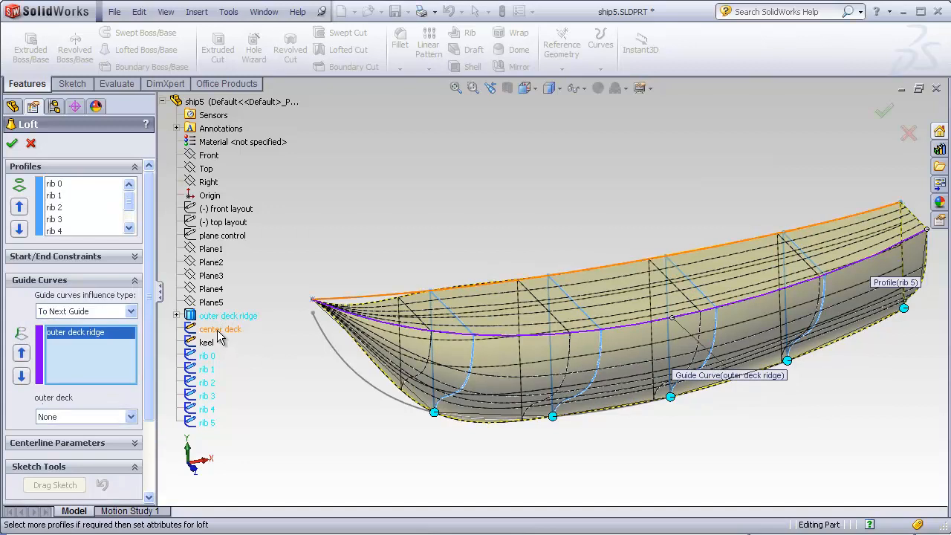
click(209, 341)
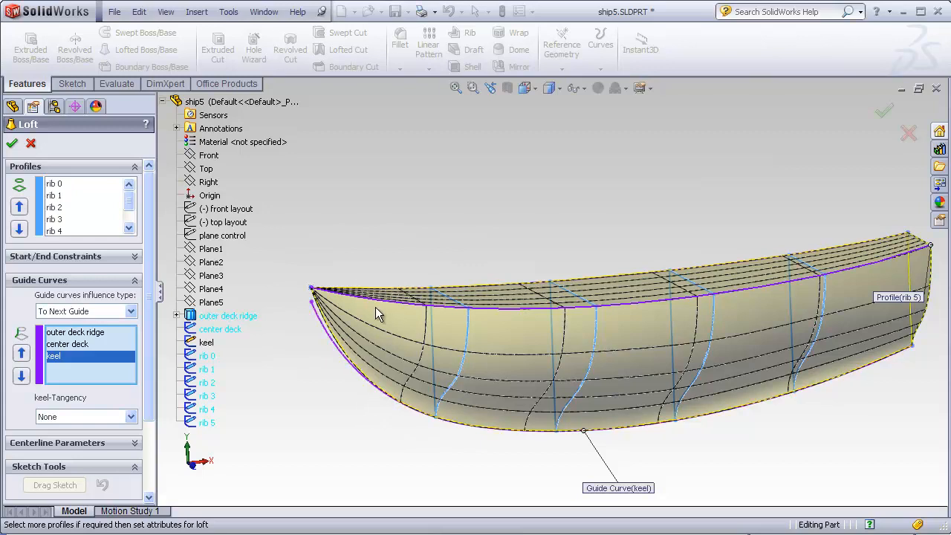
scroll(383, 311, up, 3)
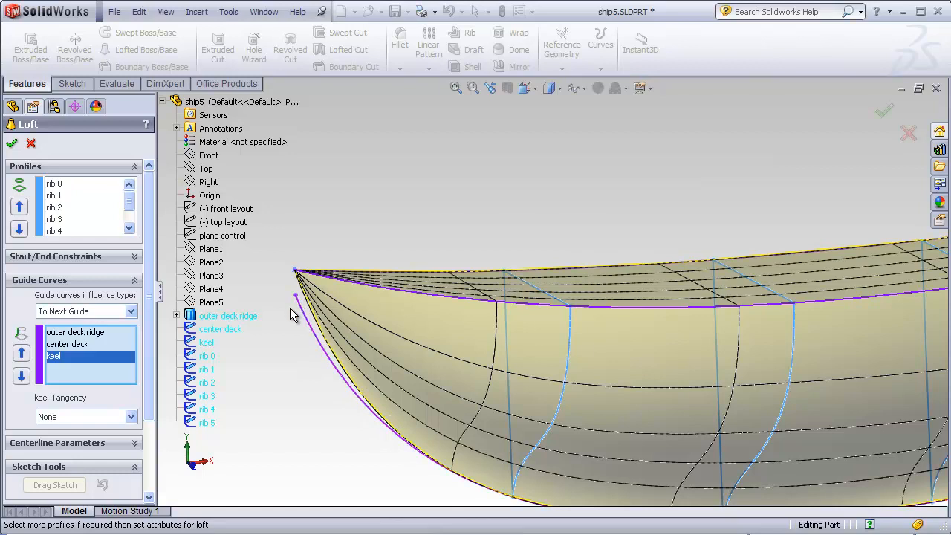
click(12, 143)
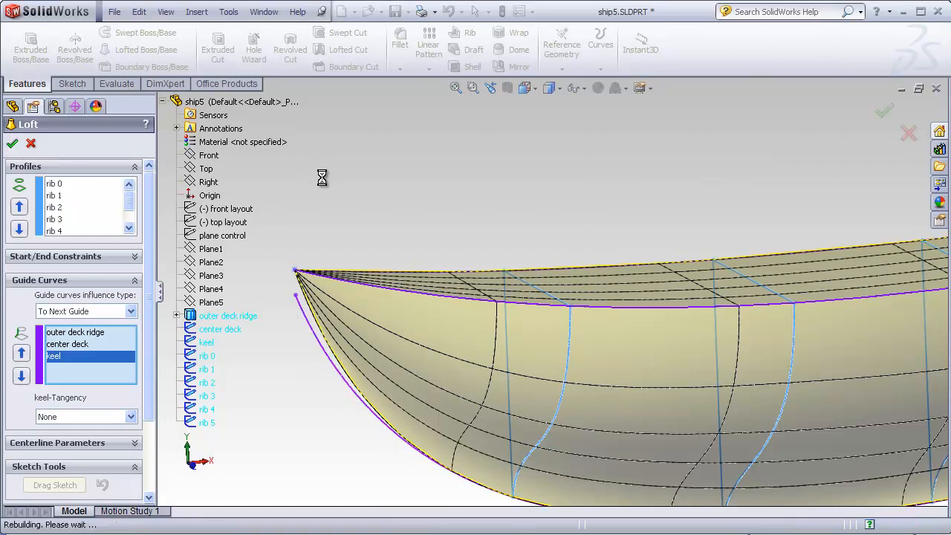
Step: Examine the ship5 hull in the front view against the highlighted keel sketch absorbed by the loft
scroll(773, 423, up, 4)
click(526, 87)
click(531, 103)
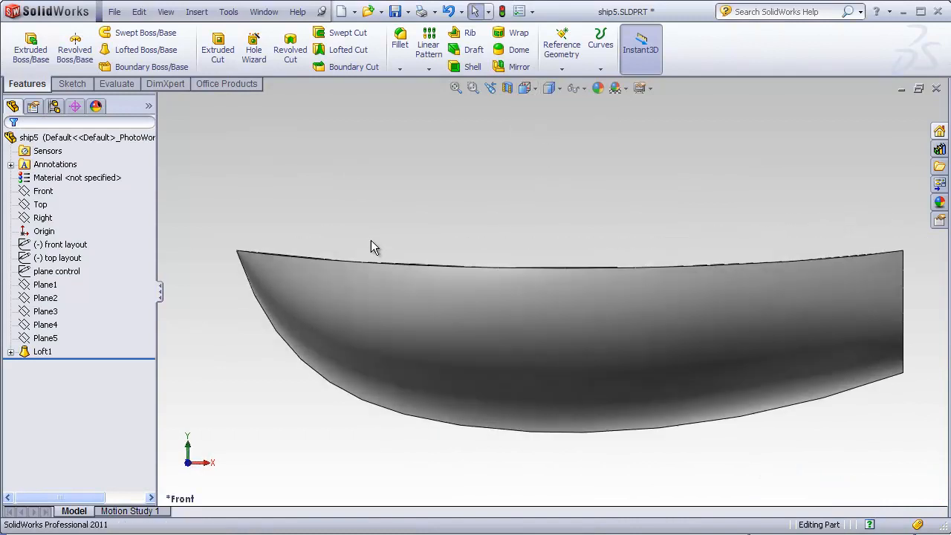
click(11, 351)
click(54, 418)
click(55, 471)
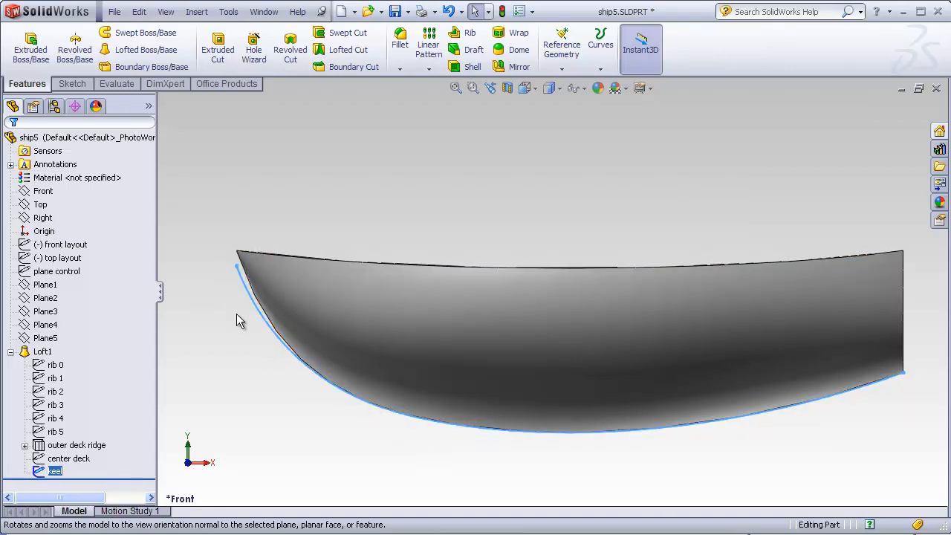
Step: Switch to the ship3 part, inspect the hull from several sides, and show the rib 0 through rib 5 sketches
key(ctrl+Tab)
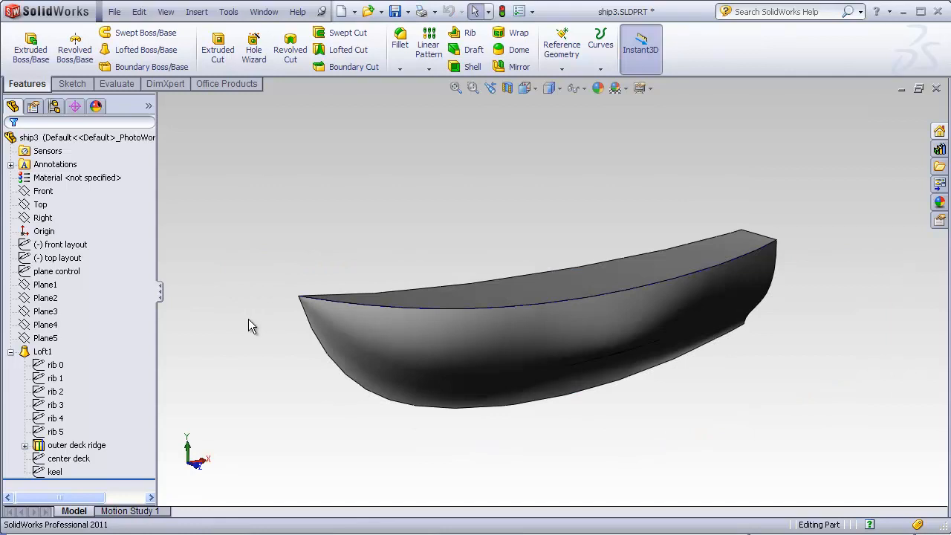
middle_drag(259, 352, 416, 312)
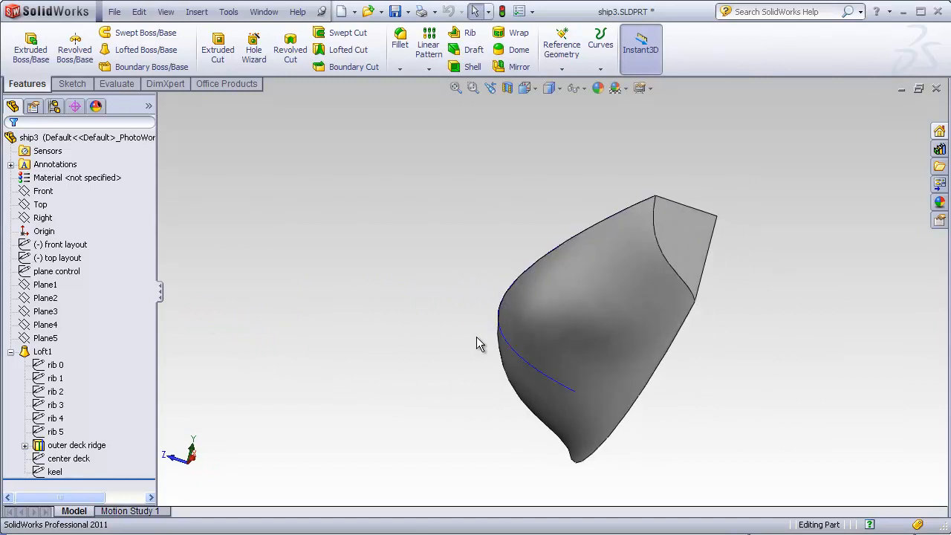
middle_drag(589, 294, 656, 314)
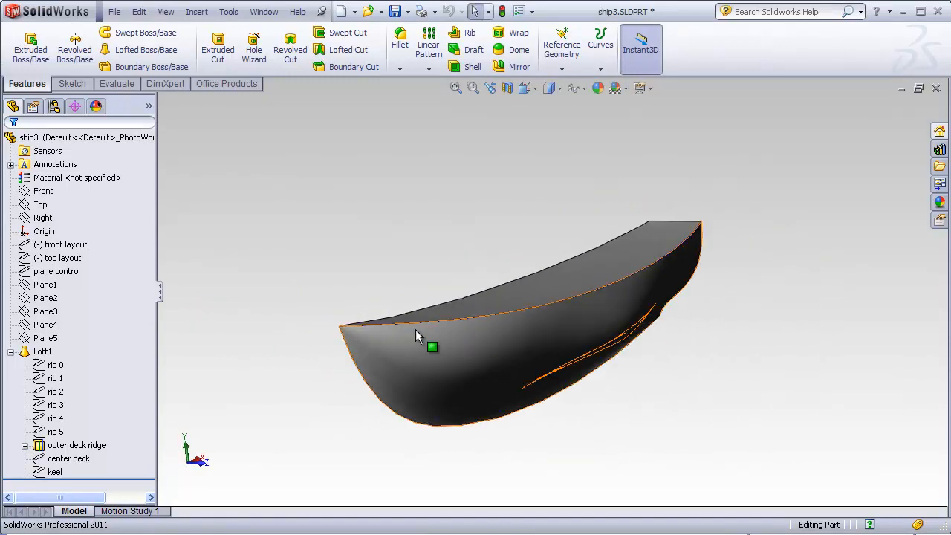
click(58, 366)
shift+click(55, 433)
click(248, 398)
Step: Examine how the rib profiles shape the ship3 hull side from several angles, ending in the Left view
middle_drag(293, 390, 350, 367)
middle_drag(628, 291, 569, 269)
middle_drag(601, 421, 671, 436)
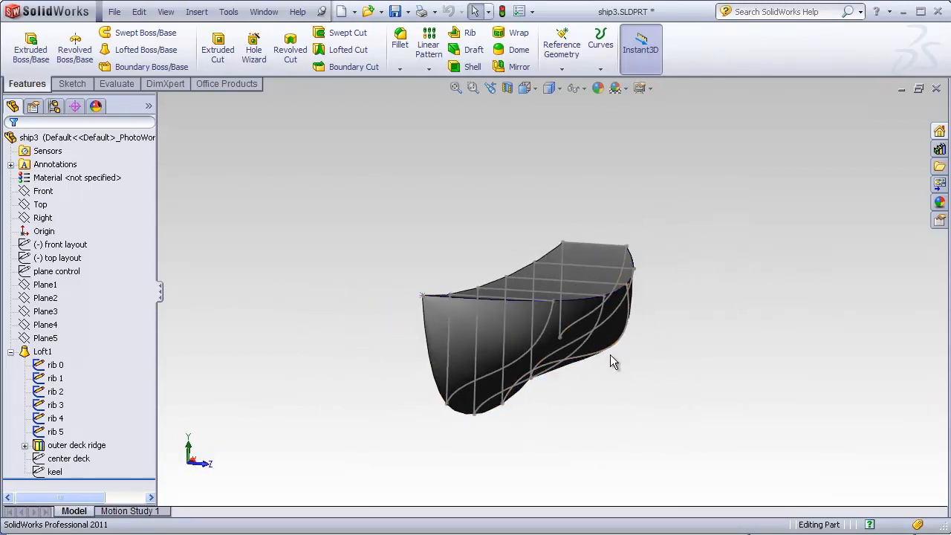
middle_drag(624, 333, 556, 374)
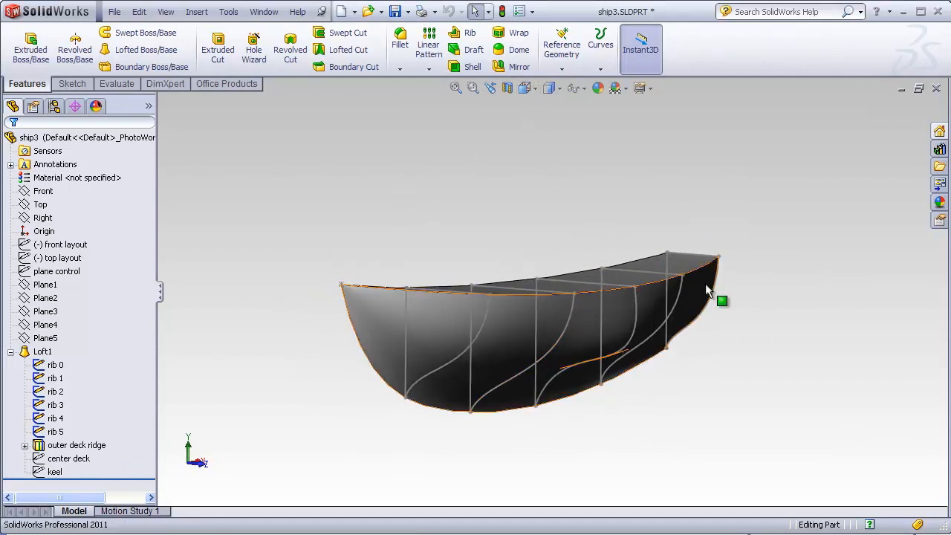
middle_drag(697, 284, 557, 123)
click(534, 88)
click(526, 123)
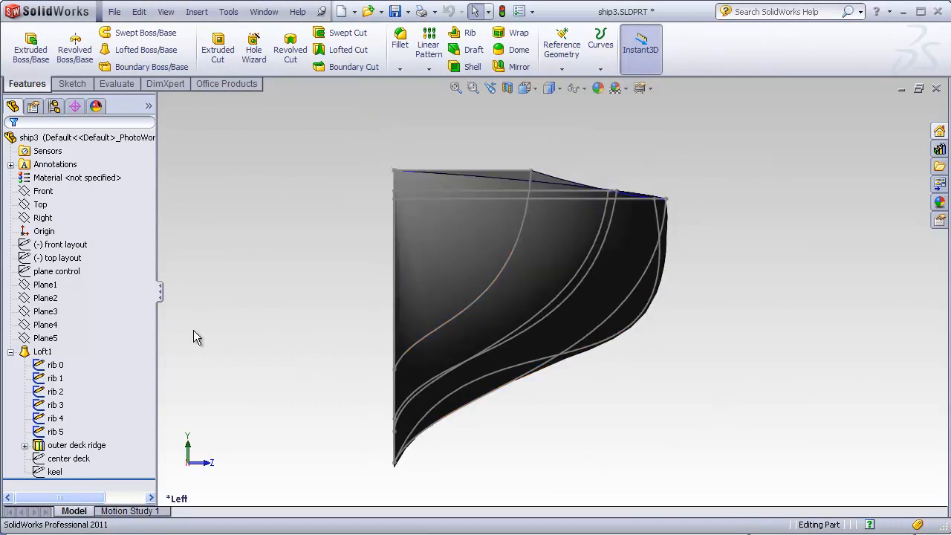
Step: Delete the Loft1 feature from ship3 while keeping its absorbed rib and guide sketches
click(42, 351)
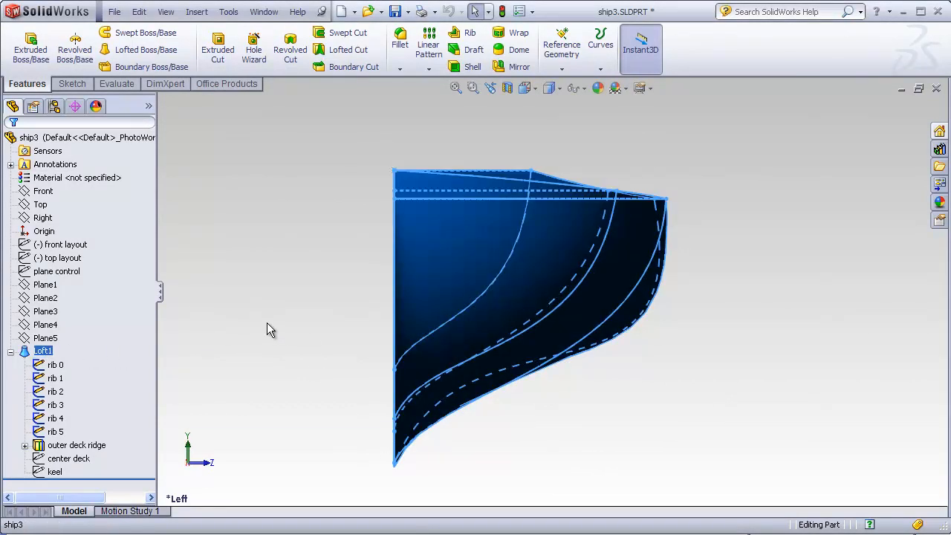
key(Delete)
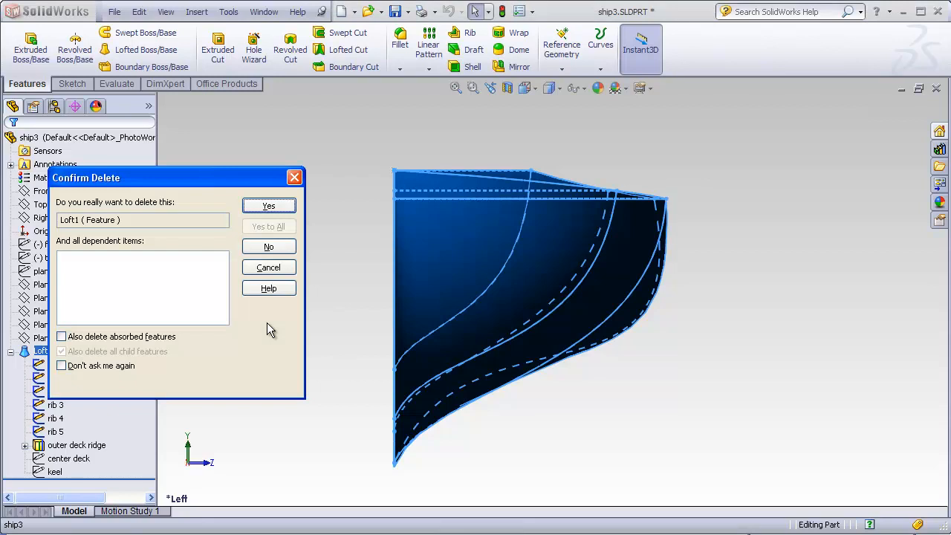
click(269, 206)
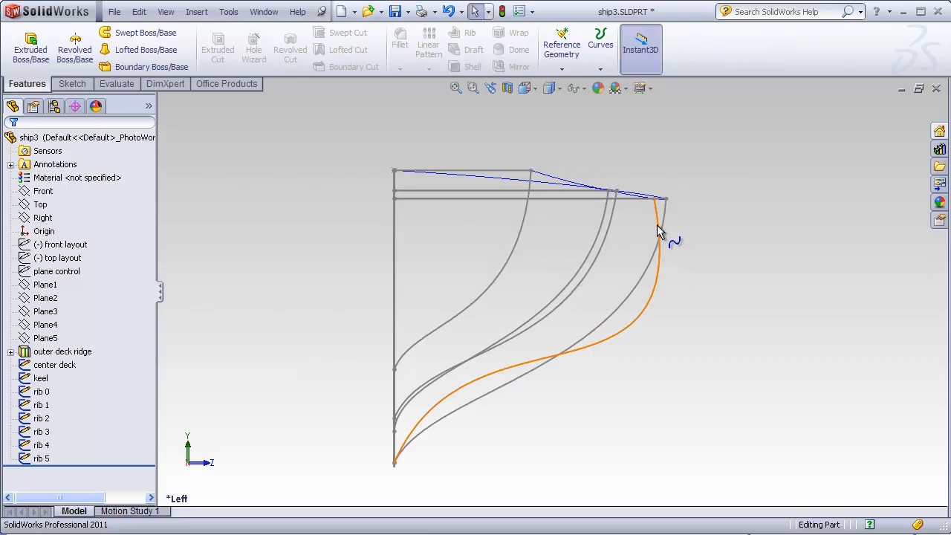
Step: Edit the rib 3 sketch and adjust both spline end tangency handles so its curve runs between the neighboring ribs without crossing them
scroll(656, 225, down, 2)
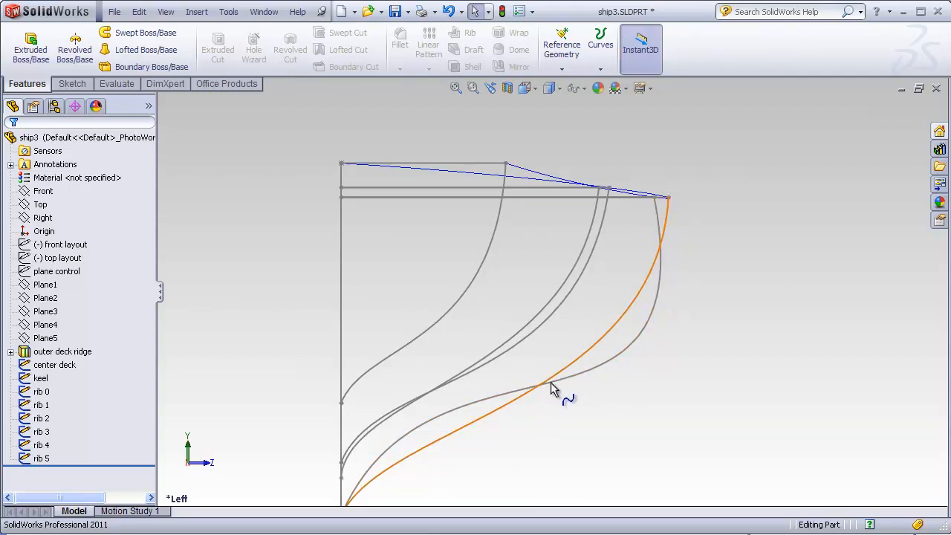
scroll(542, 388, up, 1)
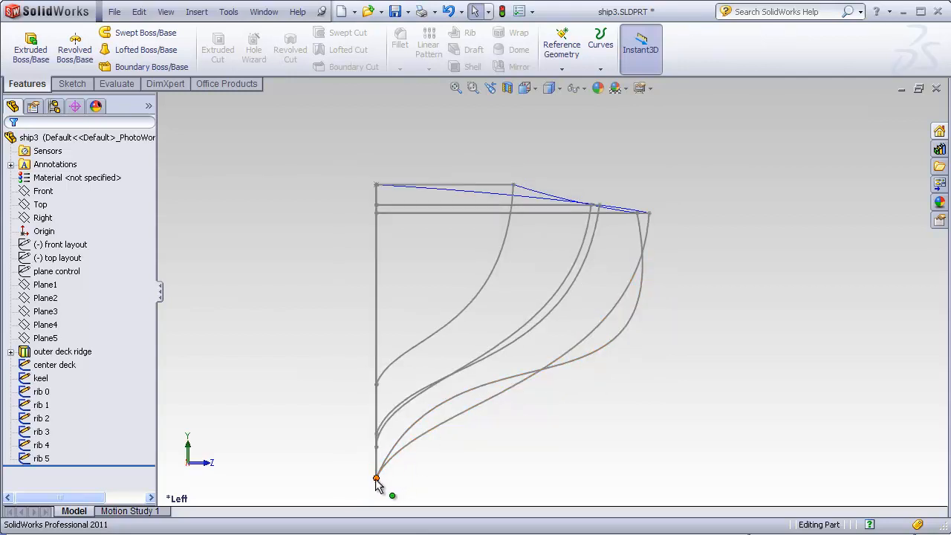
click(43, 433)
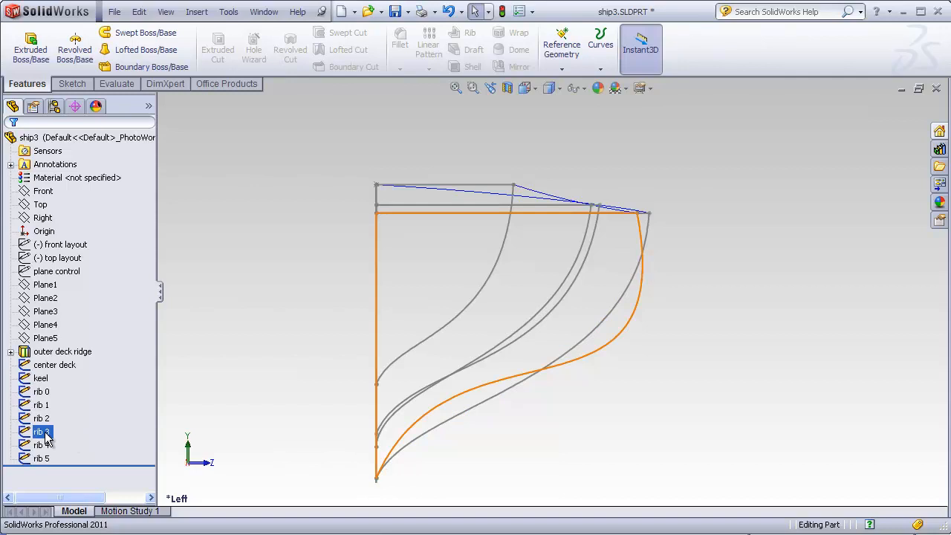
right_click(43, 432)
click(48, 392)
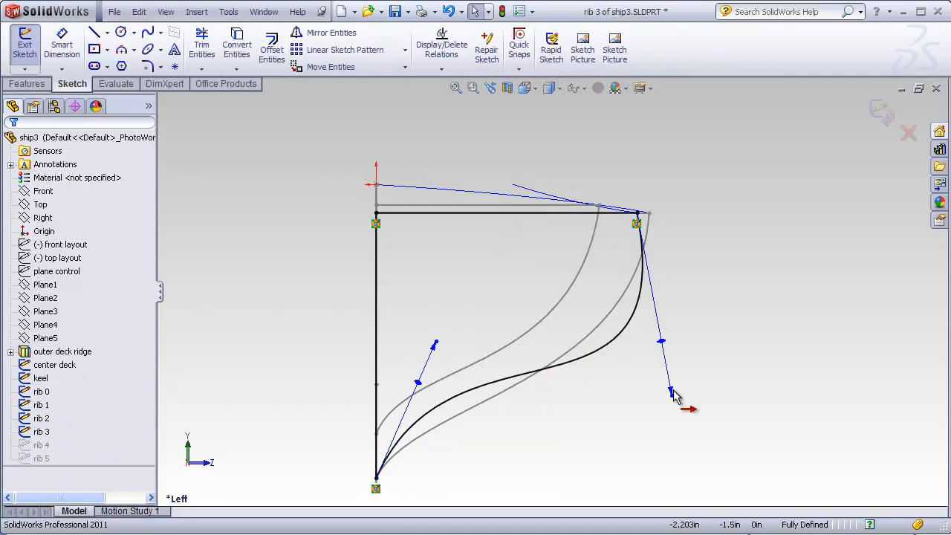
drag(672, 392, 592, 375)
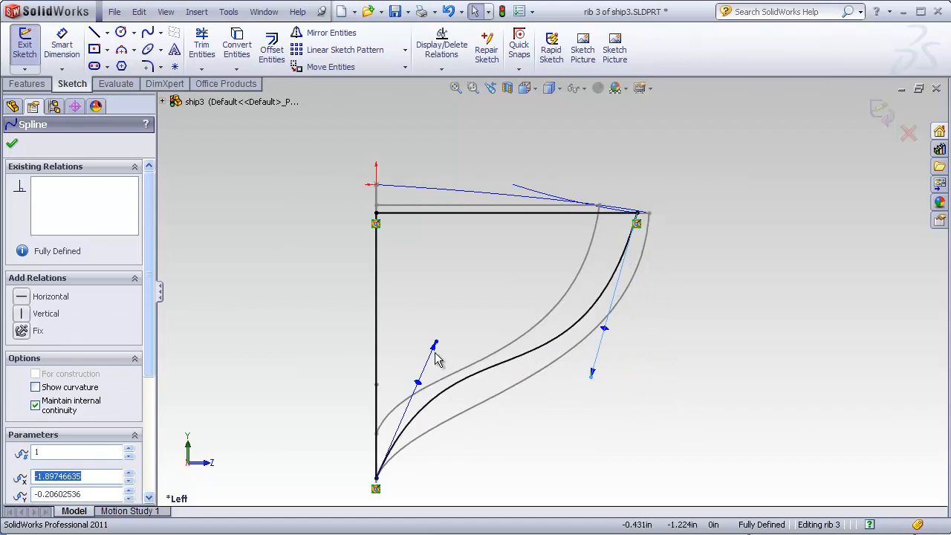
drag(435, 344, 413, 406)
drag(592, 373, 636, 339)
click(584, 391)
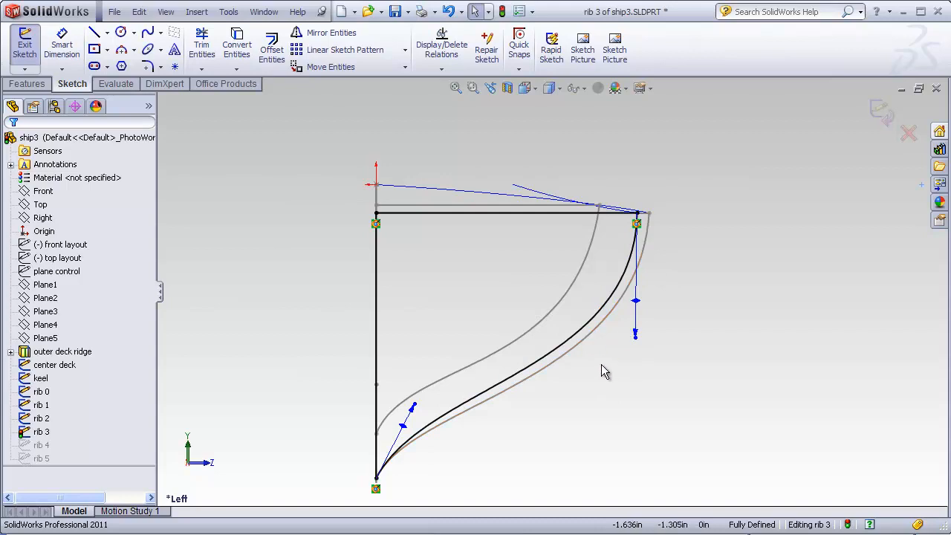
Step: Finish the rib 3 sketch and start a boss loft using rib 0 through rib 5 as profiles in order
click(882, 110)
middle_drag(748, 216, 490, 189)
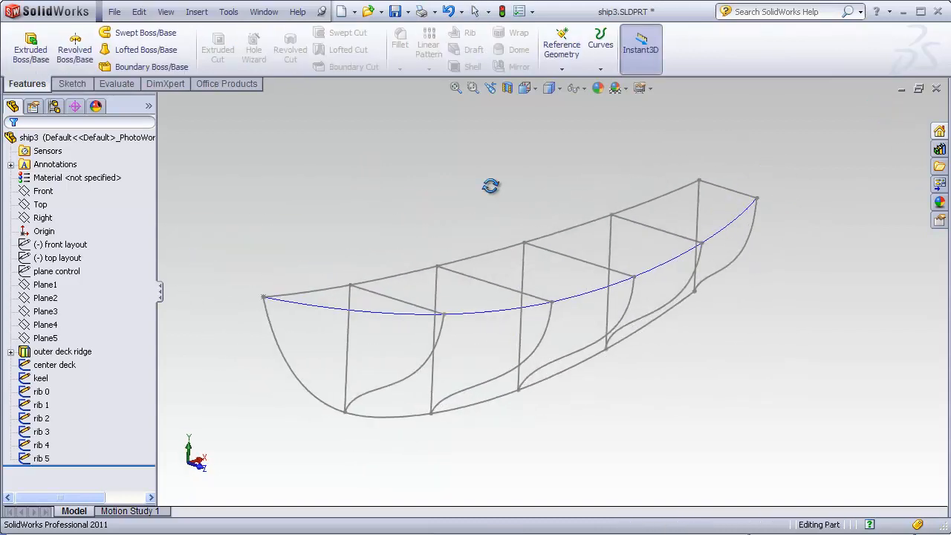
click(120, 52)
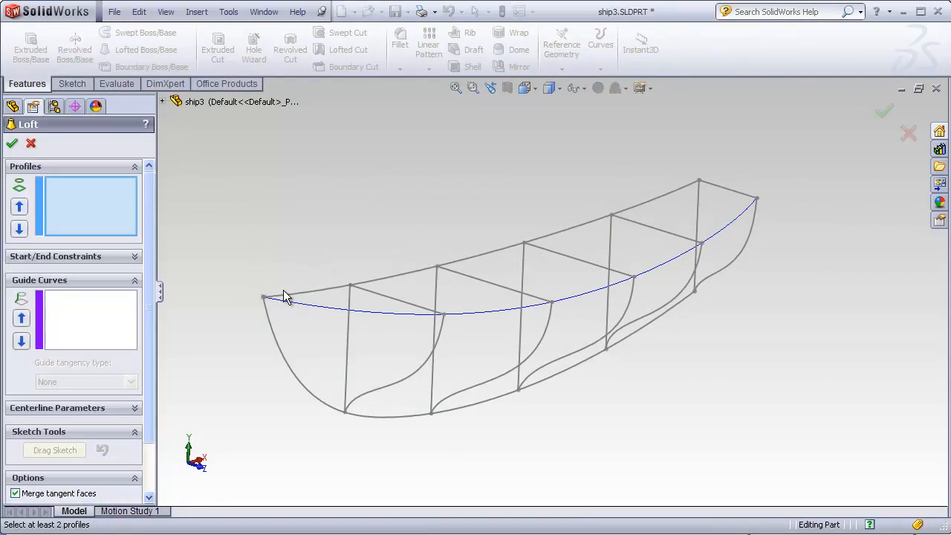
click(162, 101)
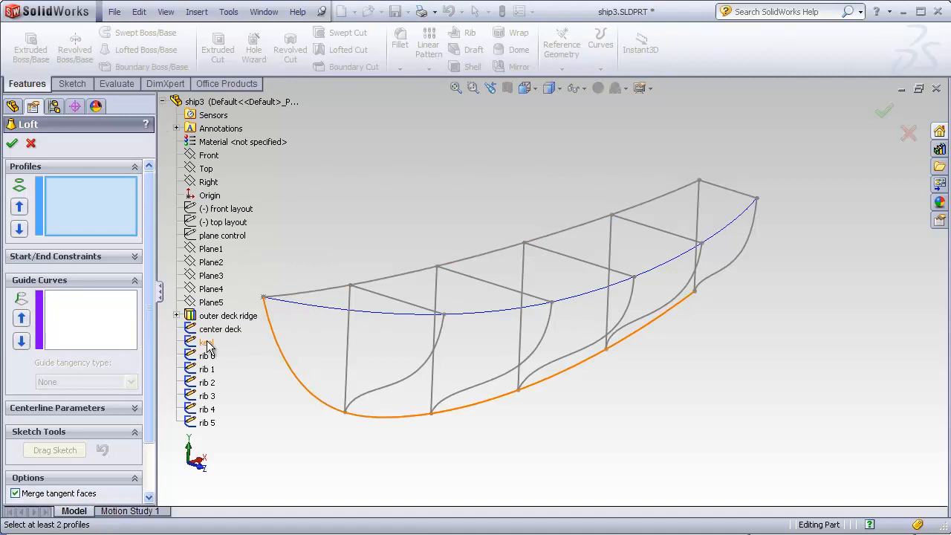
click(208, 355)
click(374, 293)
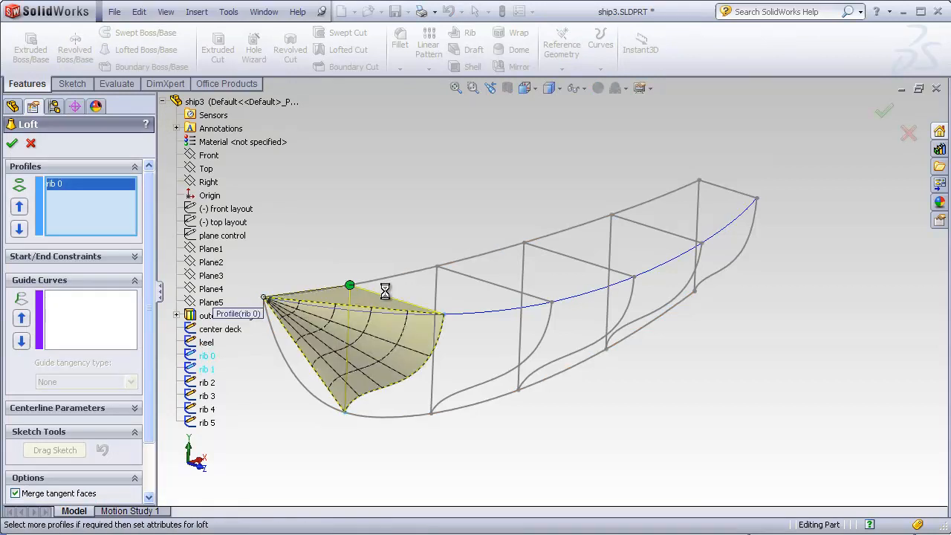
click(479, 278)
click(545, 249)
click(640, 225)
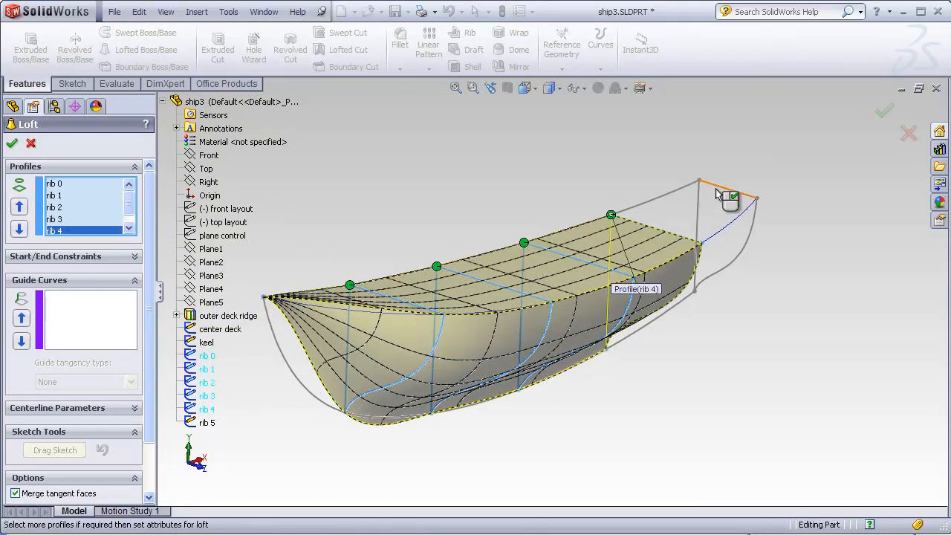
click(718, 186)
Step: Add the outer deck ridge, center deck and keel as the loft's guide curves and create the hull
click(84, 295)
click(214, 316)
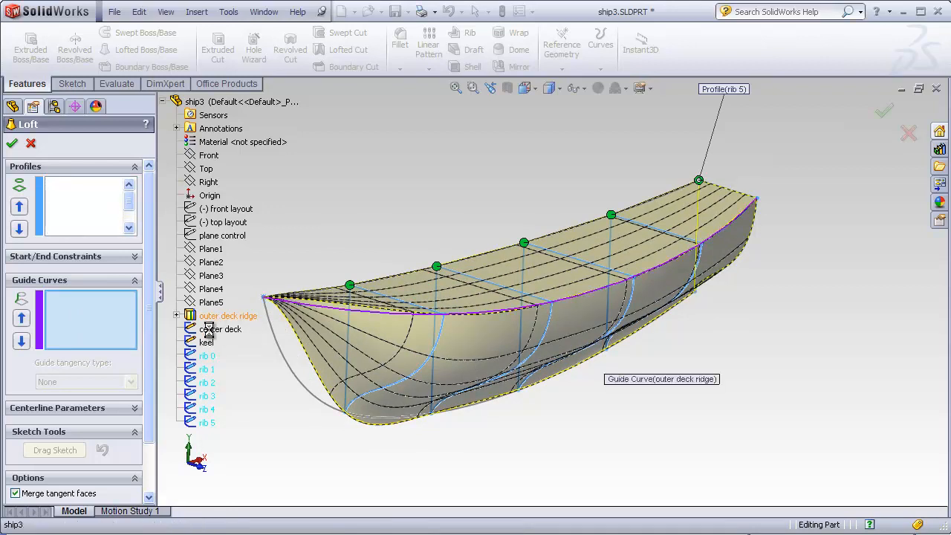
click(214, 329)
click(207, 343)
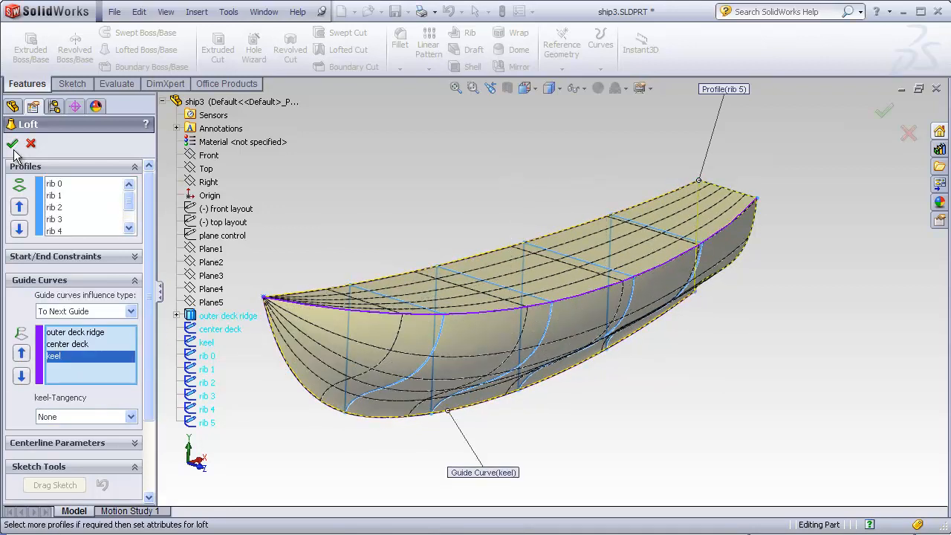
click(11, 142)
Step: Hide the rib and guide curve sketches absorbed in Loft1 and inspect the rebuilt hull's side surface
middle_drag(597, 408, 476, 390)
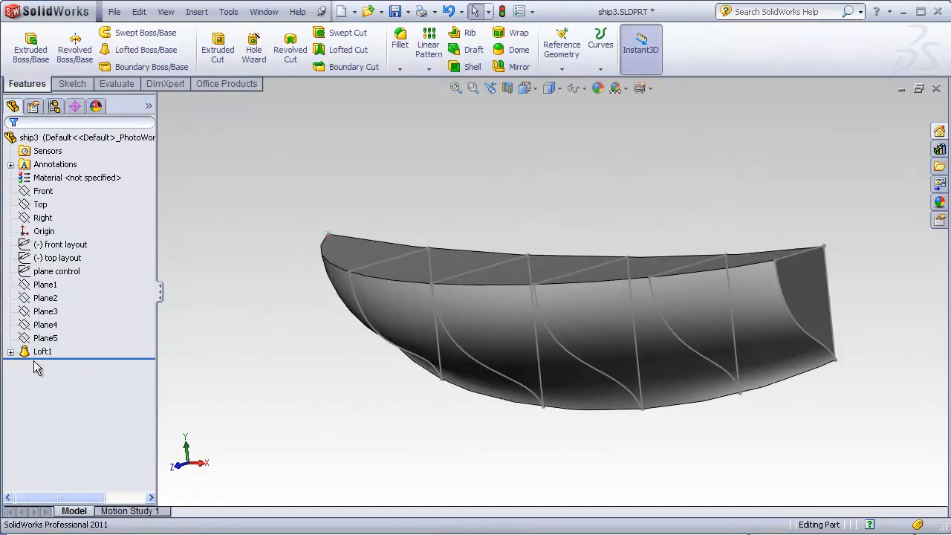
click(11, 352)
mouse_move(360, 397)
middle_down()
mouse_move(336, 380)
mouse_move(304, 380)
mouse_move(438, 374)
mouse_move(465, 299)
mouse_move(436, 395)
middle_up()
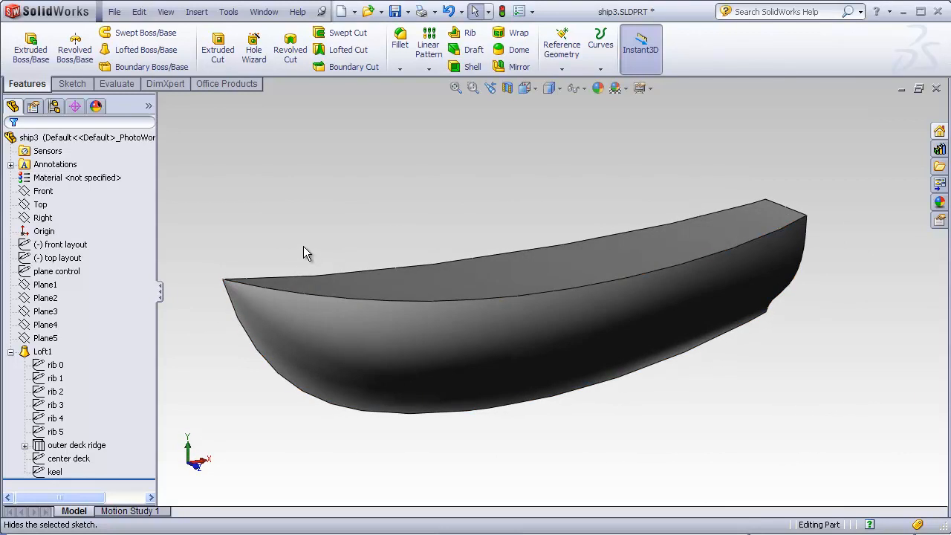
middle_drag(286, 245, 292, 243)
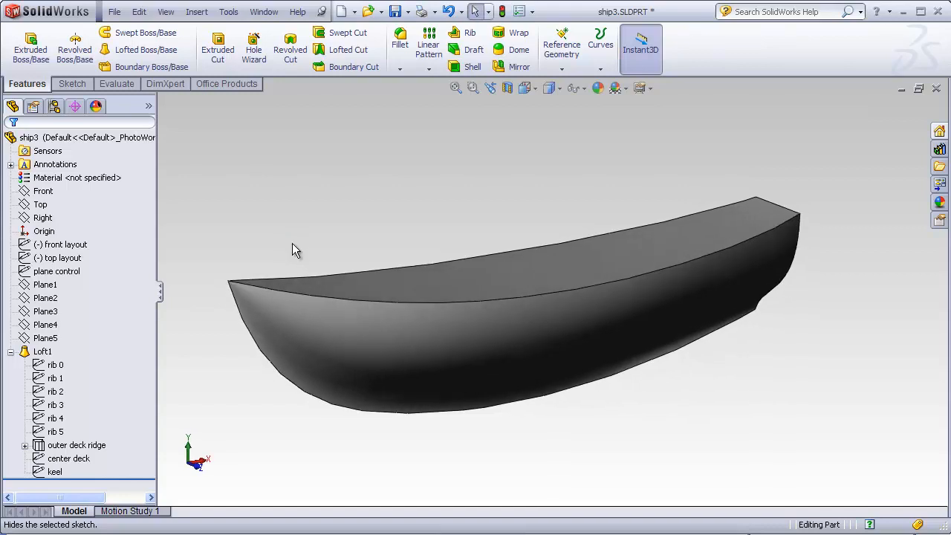